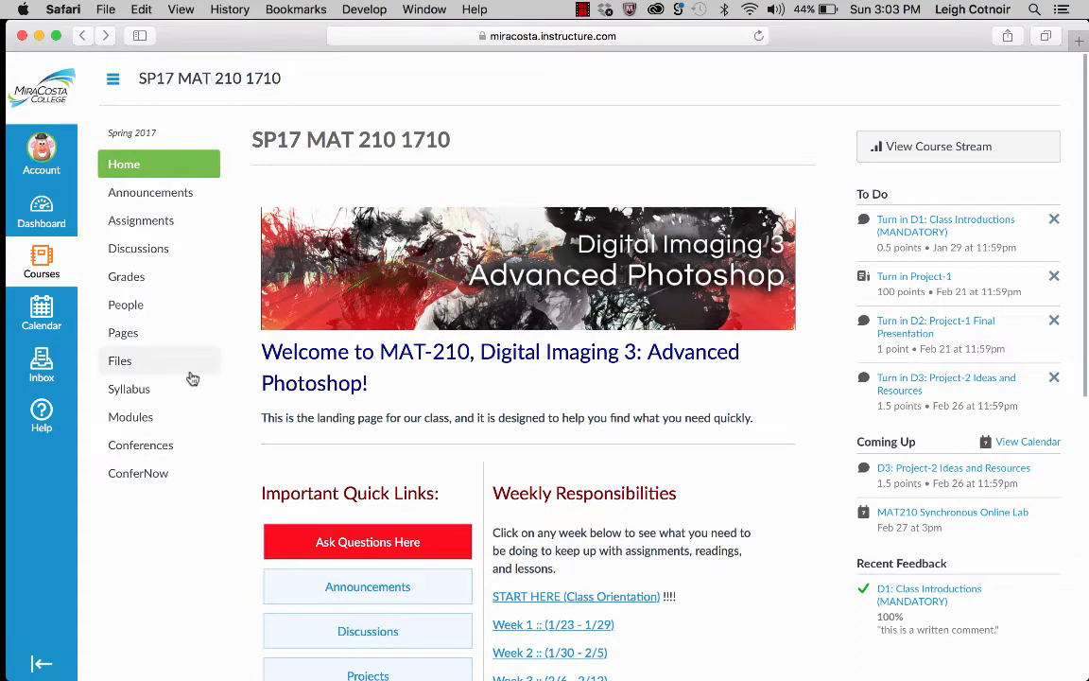
Open the ConferNow page from the SP17 MAT 210 1710 course navigation.
{"action": "left_click", "coordinate": [147, 477]}
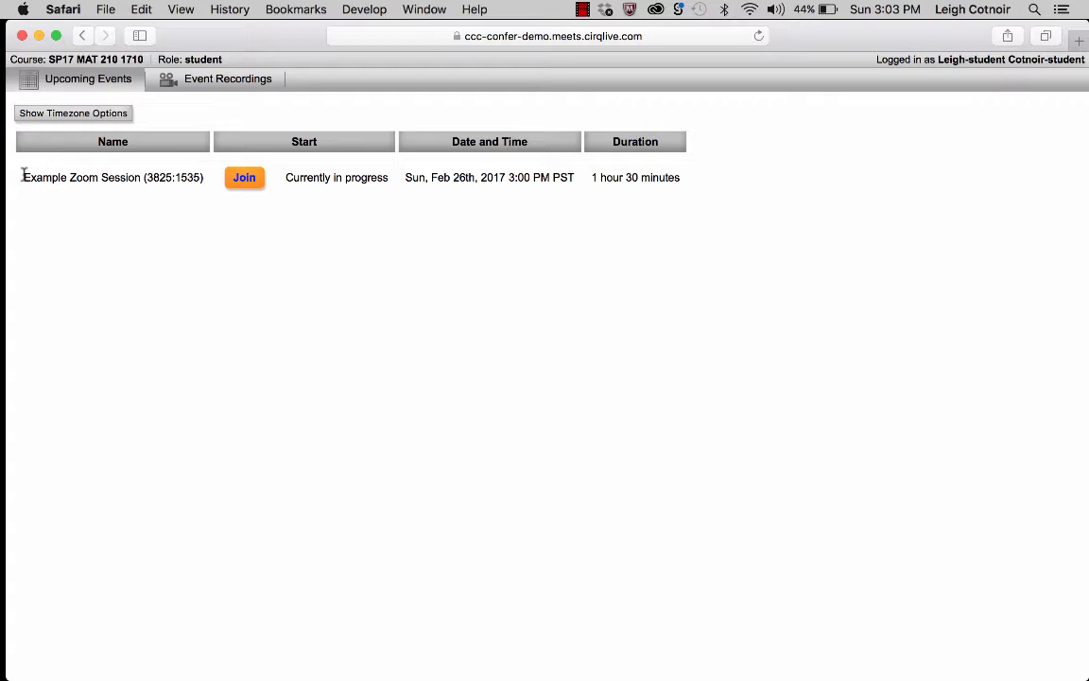
Join the in-progress Example Zoom Session from the Upcoming Events list.
{"action": "left_click_drag", "start_coordinate": [22, 176], "coordinate": [138, 180]}
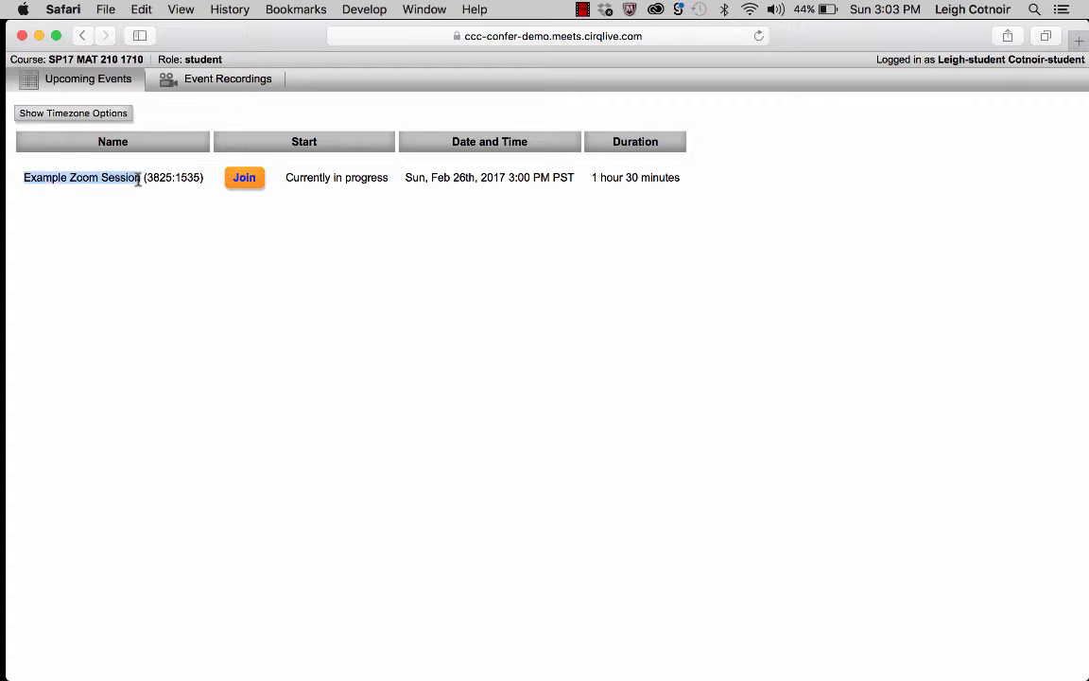
{"action": "left_click", "coordinate": [244, 178]}
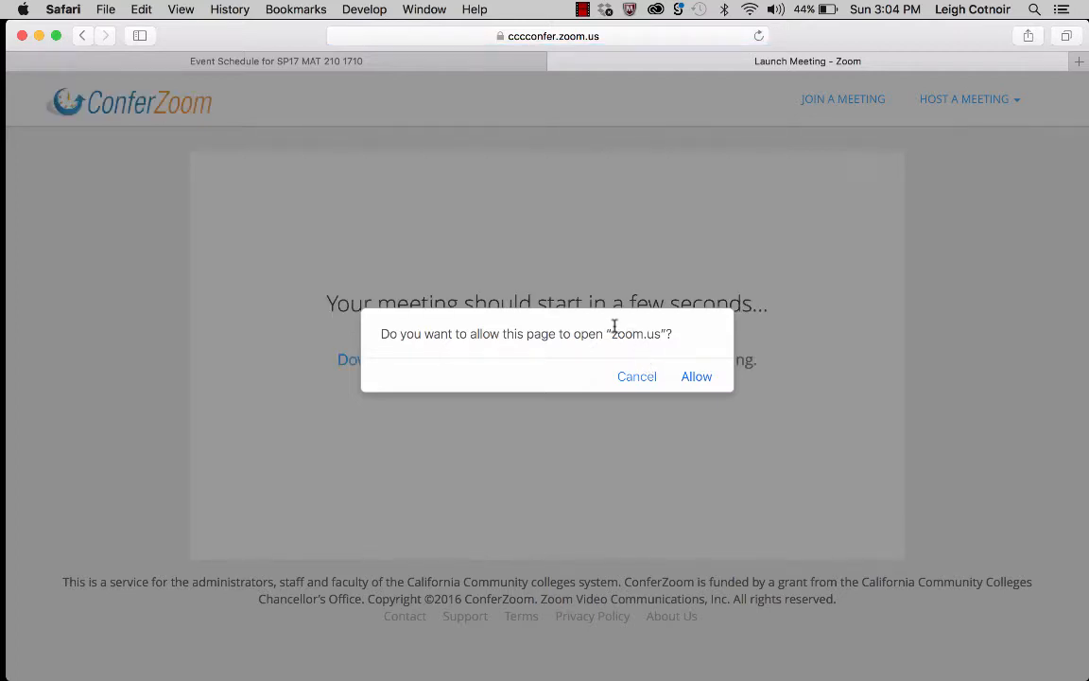
Allow the browser to open zoom.us so the ConferZoom meeting window launches.
{"action": "left_click_drag", "start_coordinate": [566, 332], "coordinate": [584, 218]}
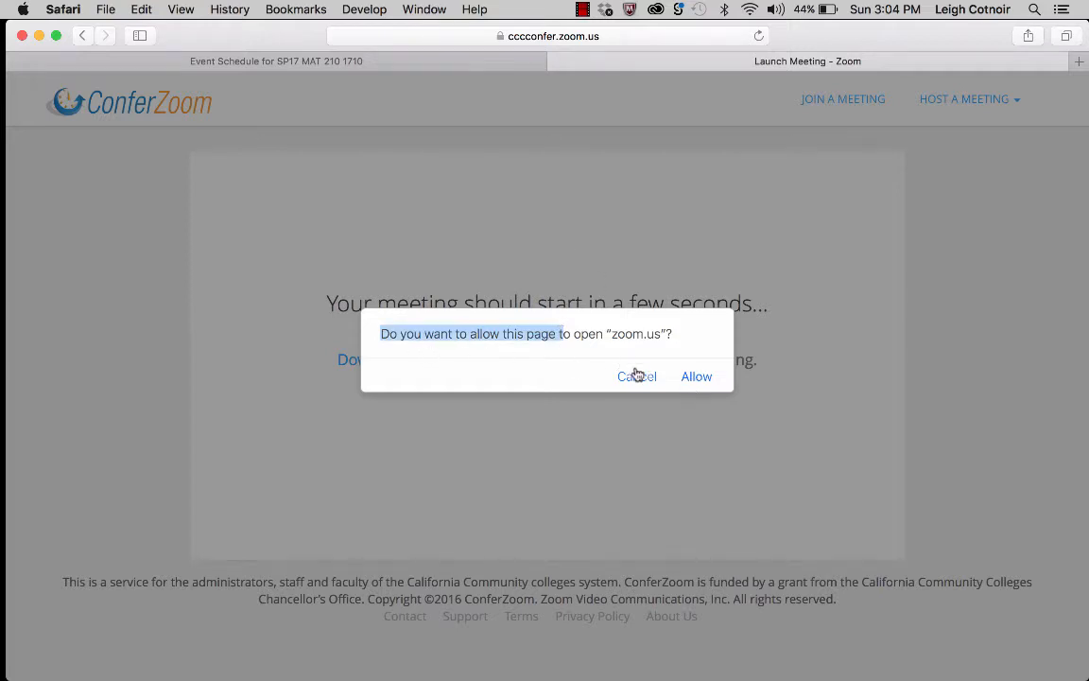
{"action": "left_click", "coordinate": [696, 376]}
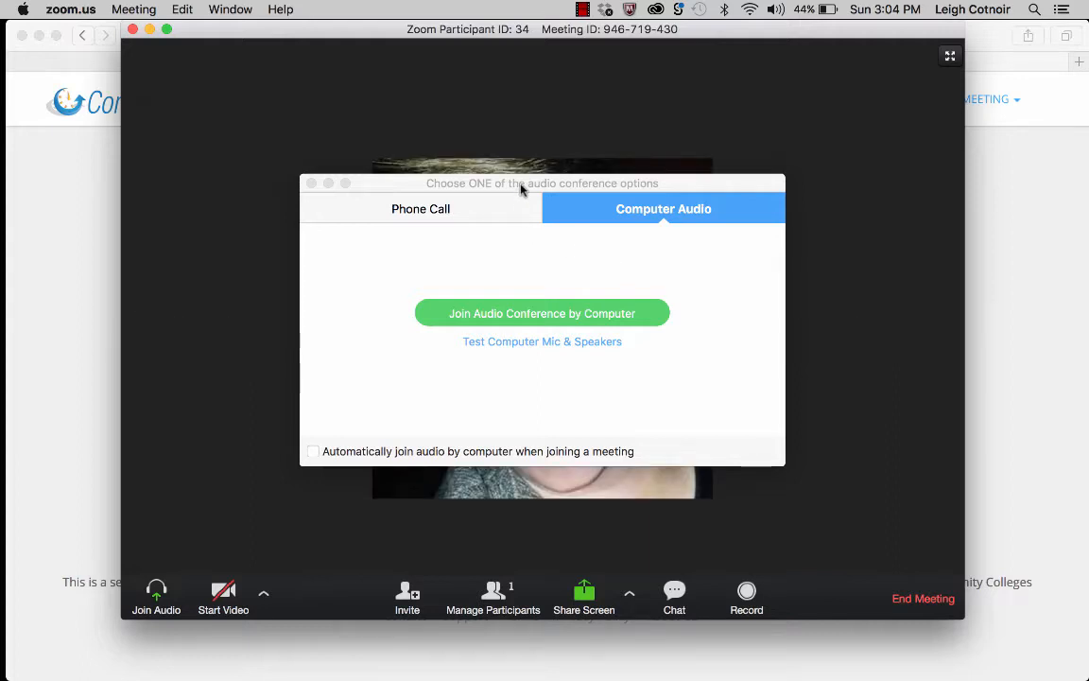
Move the audio options dialog down slightly and start the computer mic and speaker test.
{"action": "left_click", "coordinate": [520, 189]}
{"action": "left_click_drag", "start_coordinate": [521, 189], "coordinate": [522, 232]}
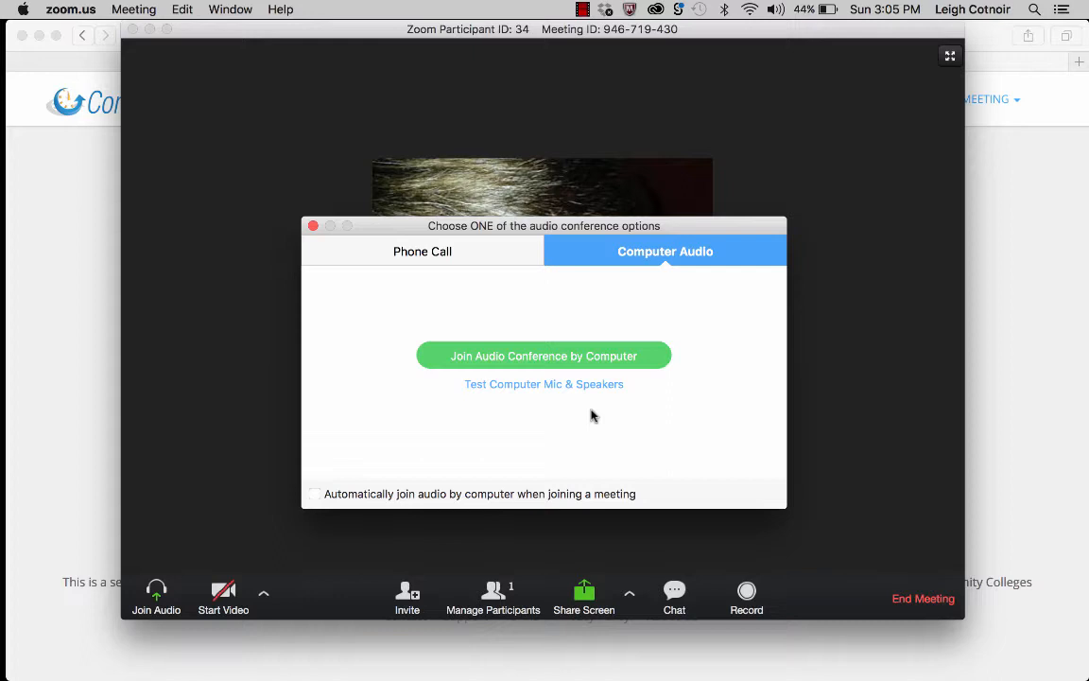
{"action": "left_click", "coordinate": [491, 388]}
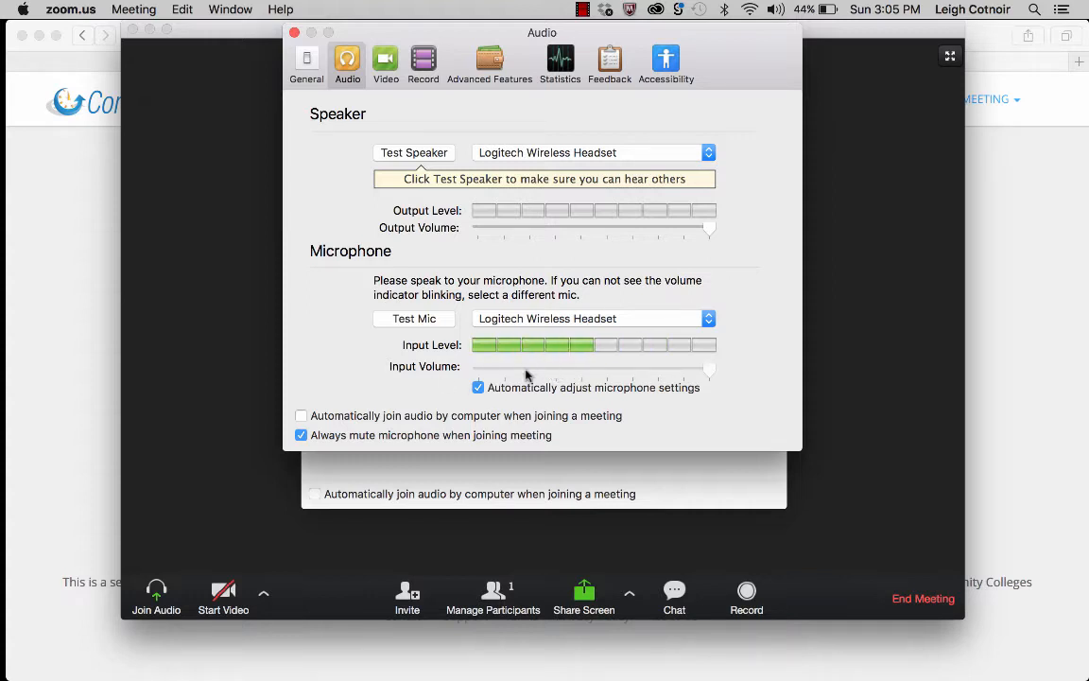
Keep Logitech Wireless Headset as Zoom's microphone, then bring up the Apple menu.
{"action": "left_click", "coordinate": [515, 324]}
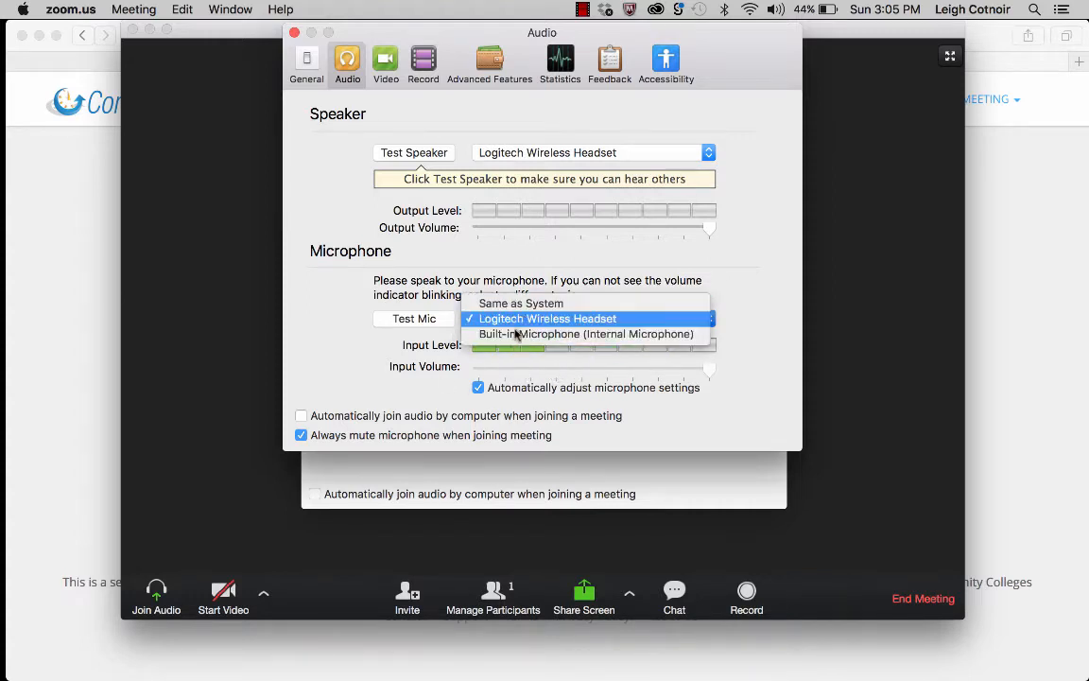
{"action": "left_click", "coordinate": [423, 361]}
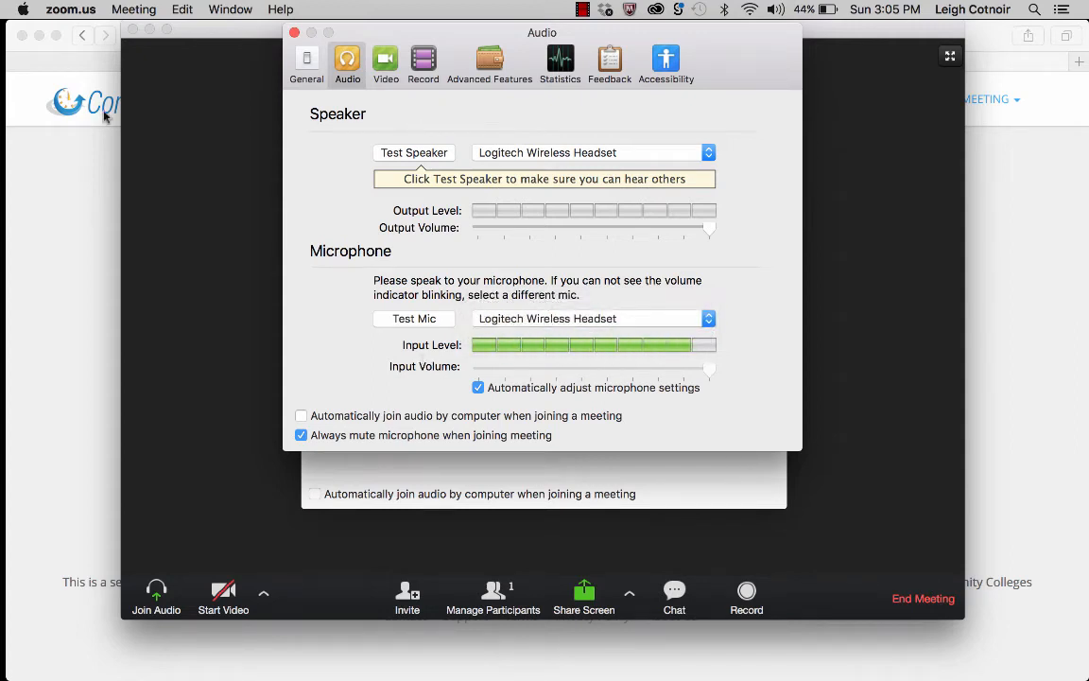
{"action": "left_click", "coordinate": [22, 11]}
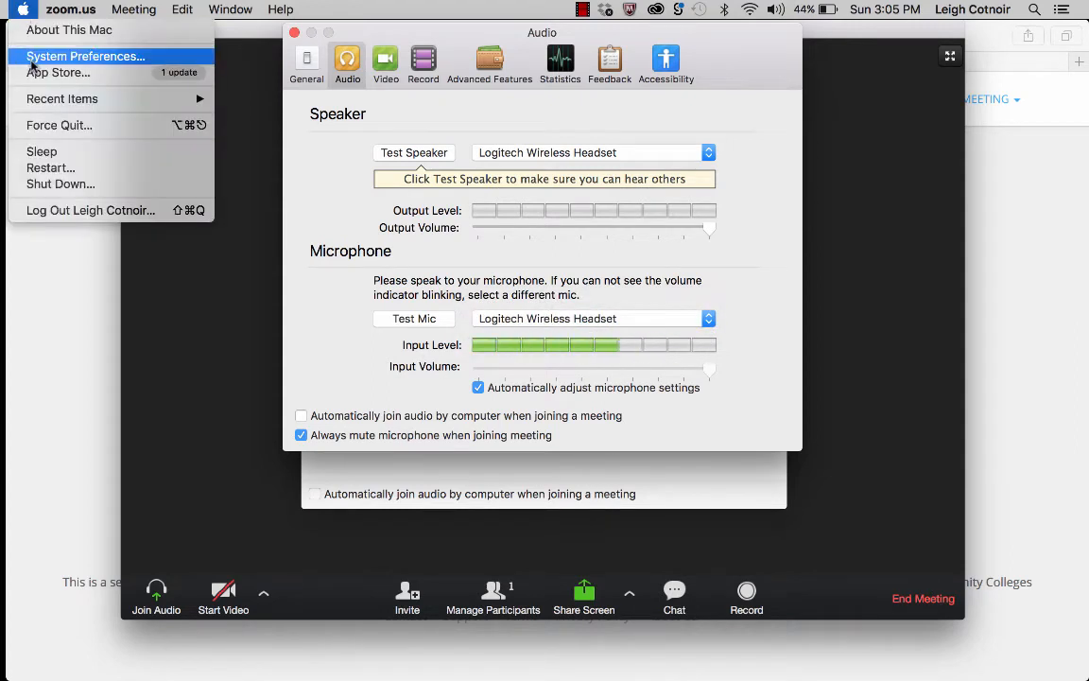
Open System Preferences > Sound, arranging it beside Zoom's audio windows.
{"action": "left_click", "coordinate": [31, 57]}
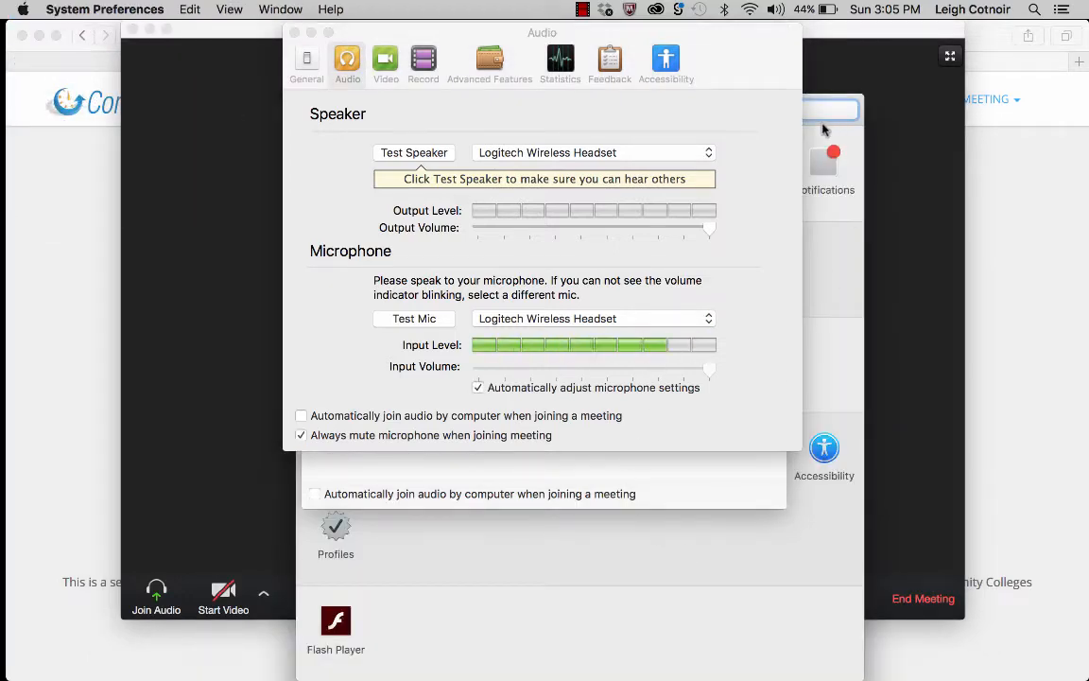
{"action": "left_click_drag", "start_coordinate": [677, 34], "coordinate": [398, 10]}
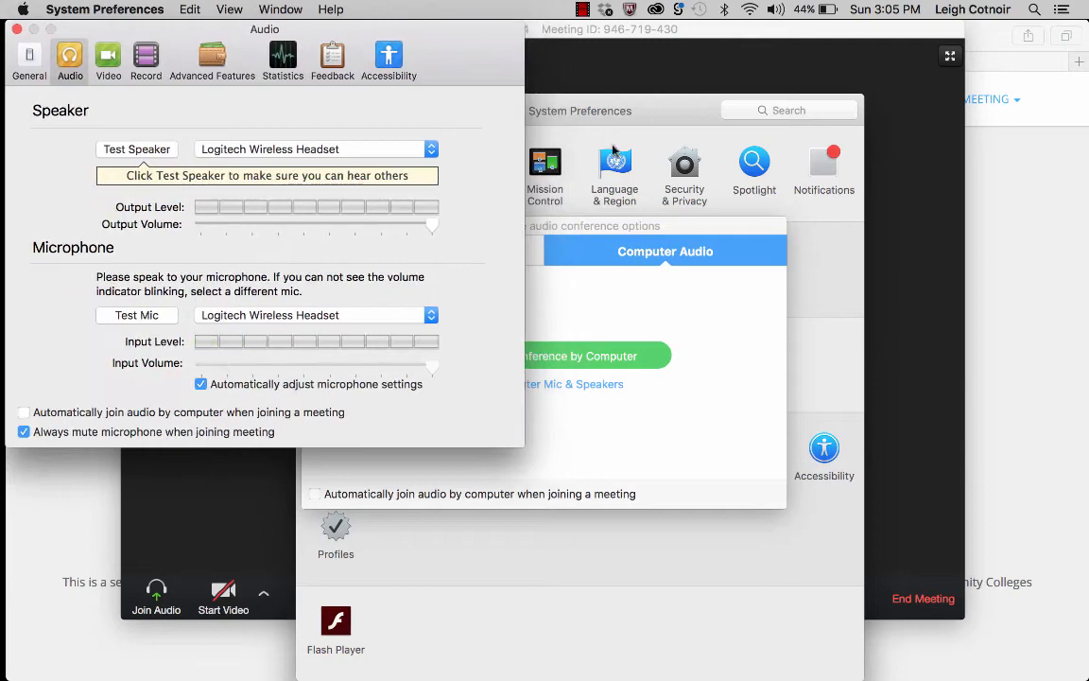
{"action": "left_click_drag", "start_coordinate": [637, 123], "coordinate": [797, 83]}
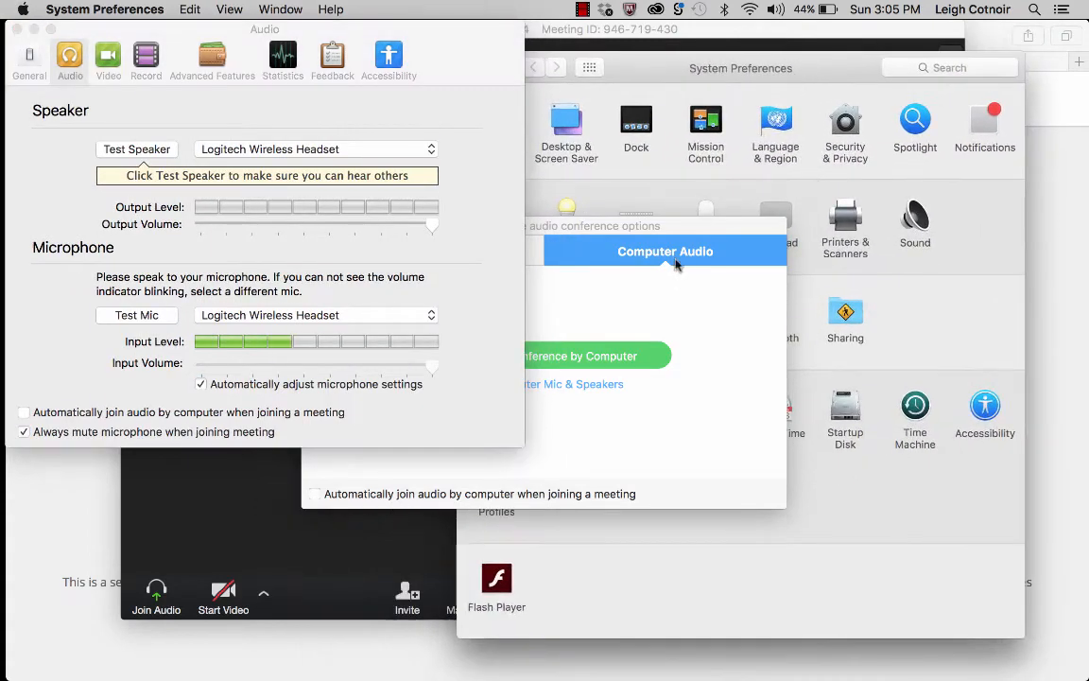
{"action": "left_click_drag", "start_coordinate": [661, 225], "coordinate": [385, 272]}
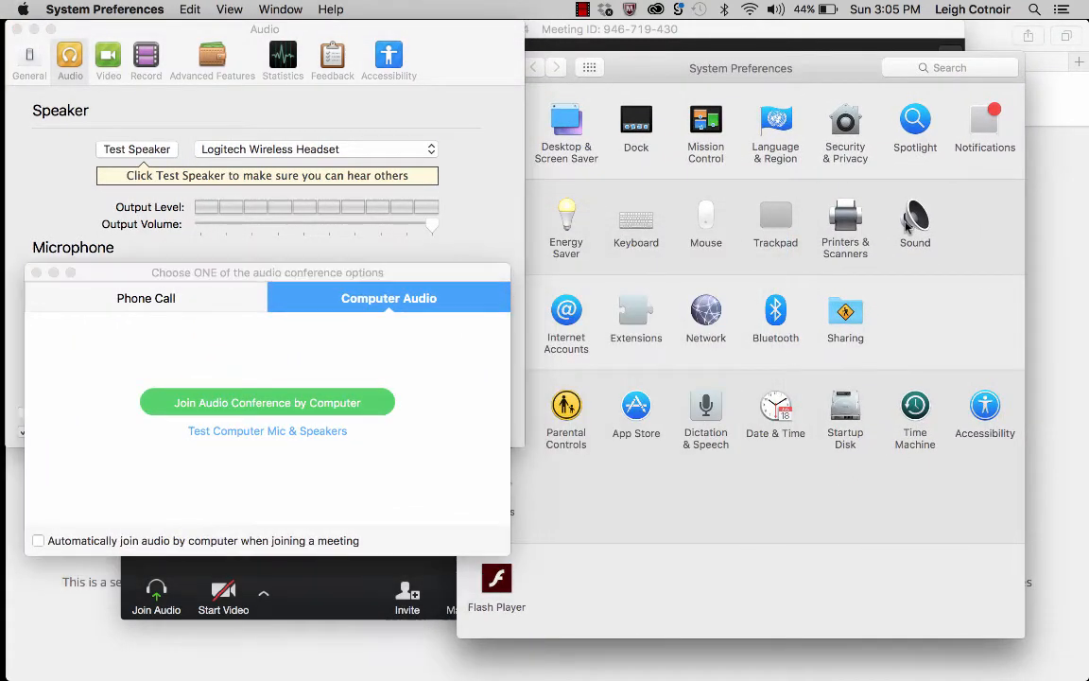
{"action": "left_click", "coordinate": [914, 232]}
{"action": "left_click_drag", "start_coordinate": [682, 72], "coordinate": [738, 66]}
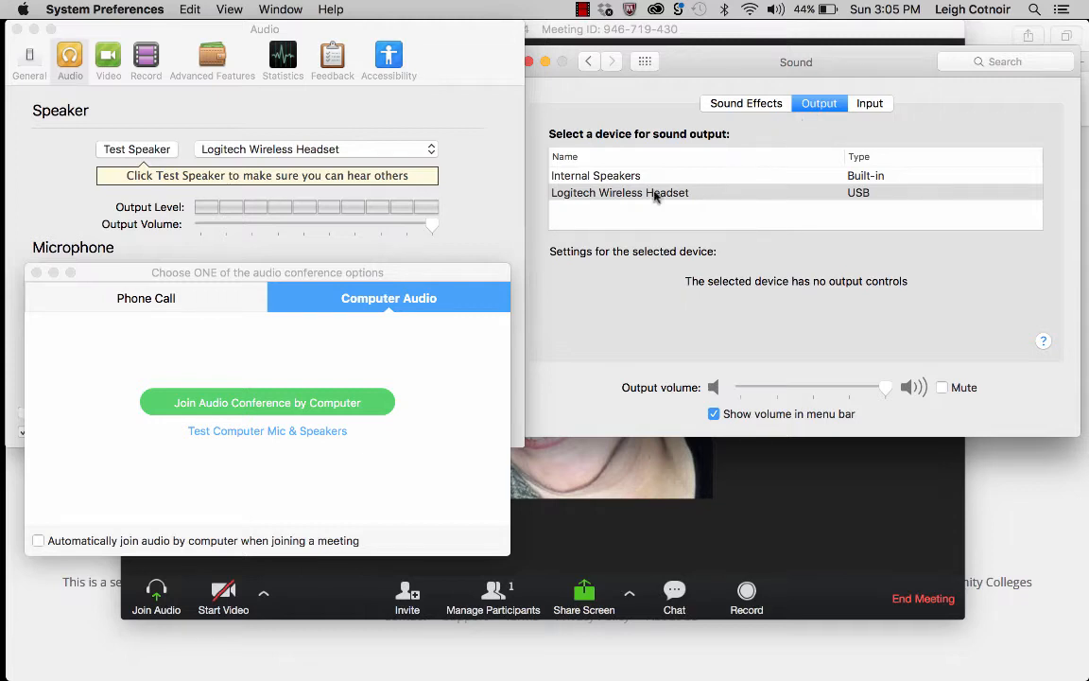
Check the headset output, then set sound input to Logitech Wireless Headset.
{"action": "left_click", "coordinate": [588, 194]}
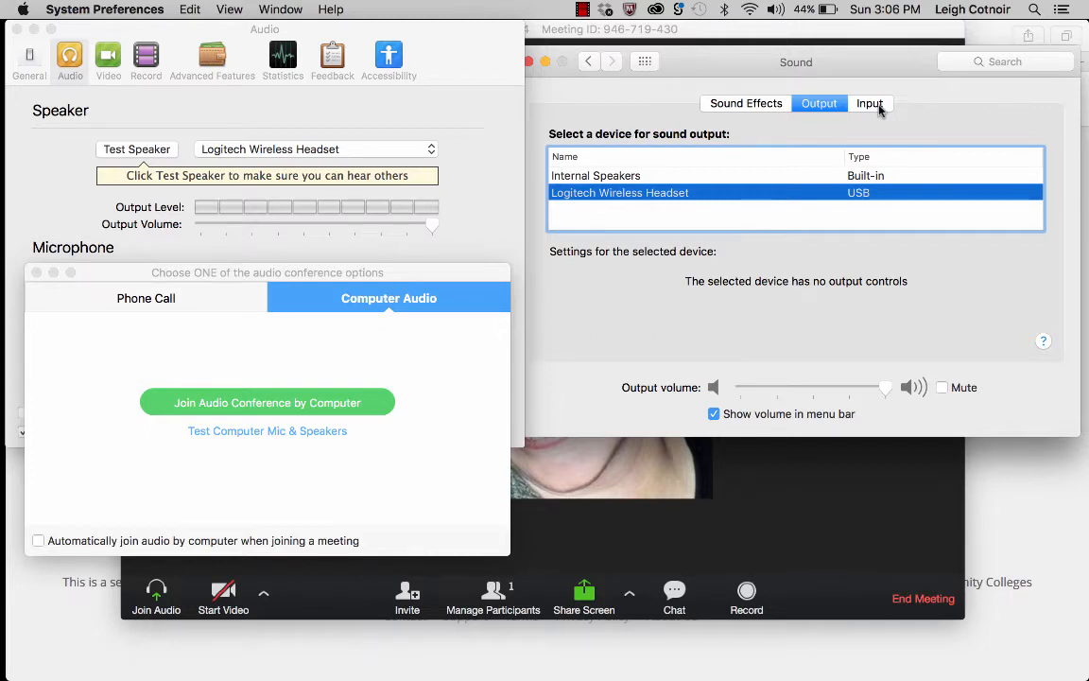
{"action": "left_click", "coordinate": [877, 106]}
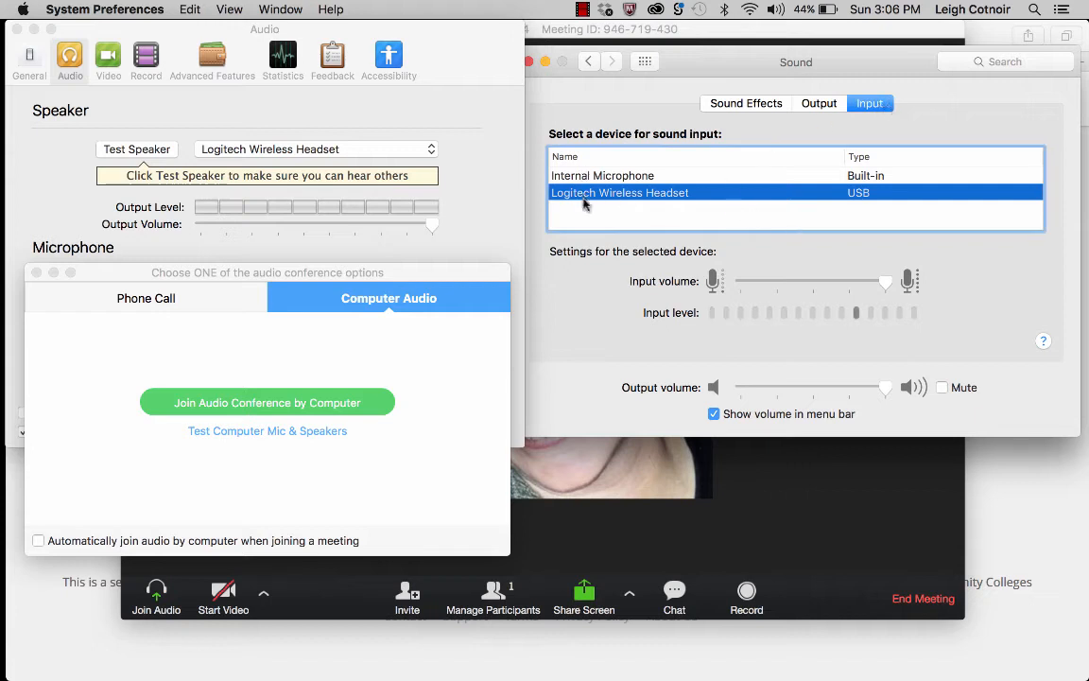
{"action": "left_click", "coordinate": [589, 179]}
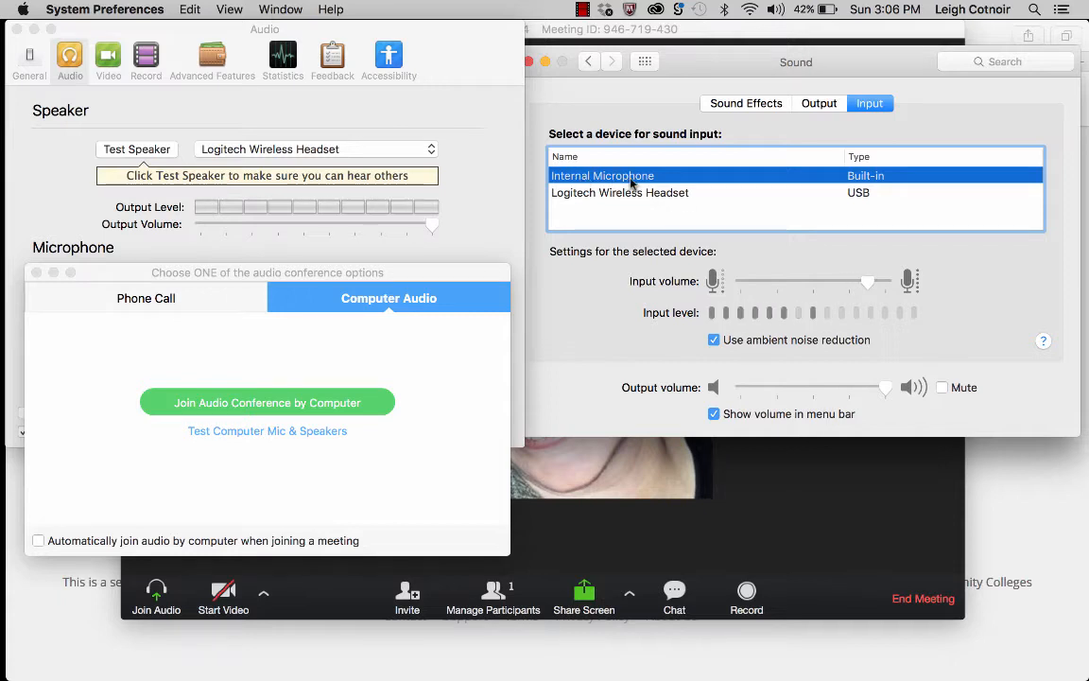
{"action": "left_click", "coordinate": [631, 191]}
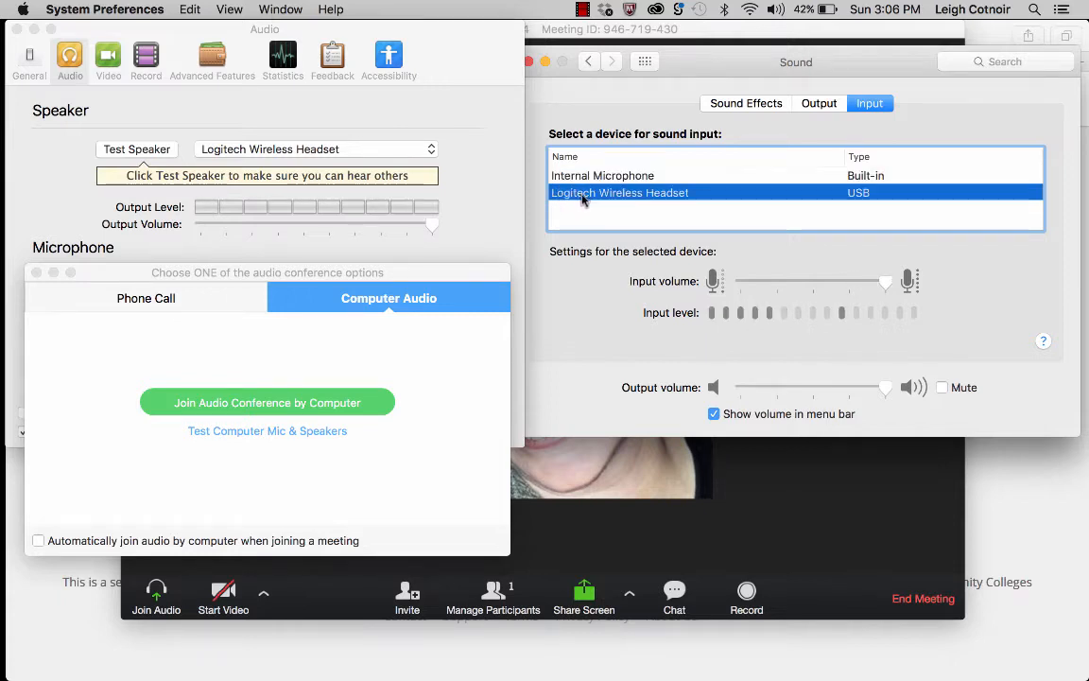
Keep Logitech Wireless Headset as sound output and close the Sound preferences.
{"action": "left_click", "coordinate": [818, 106]}
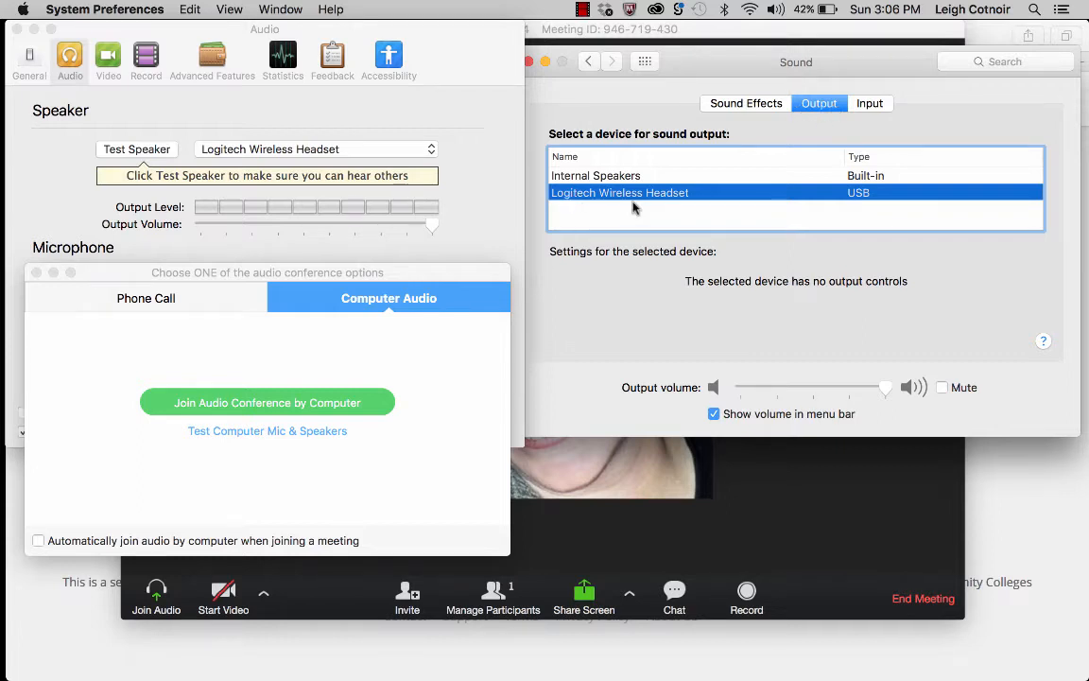
{"action": "left_click", "coordinate": [601, 181]}
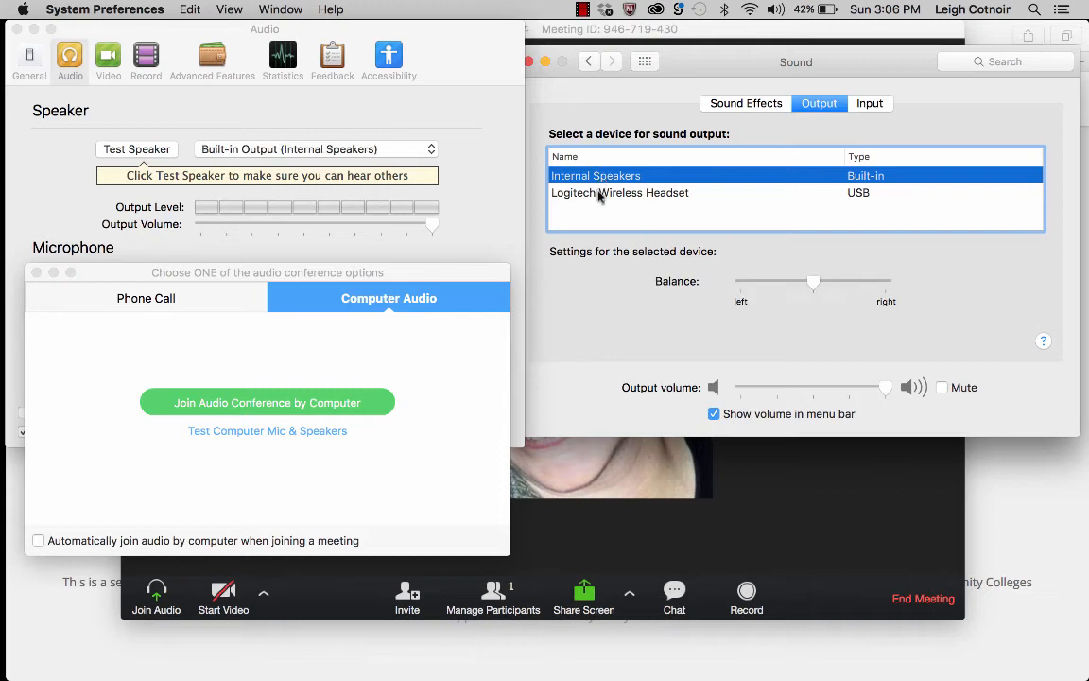
{"action": "left_click", "coordinate": [599, 194]}
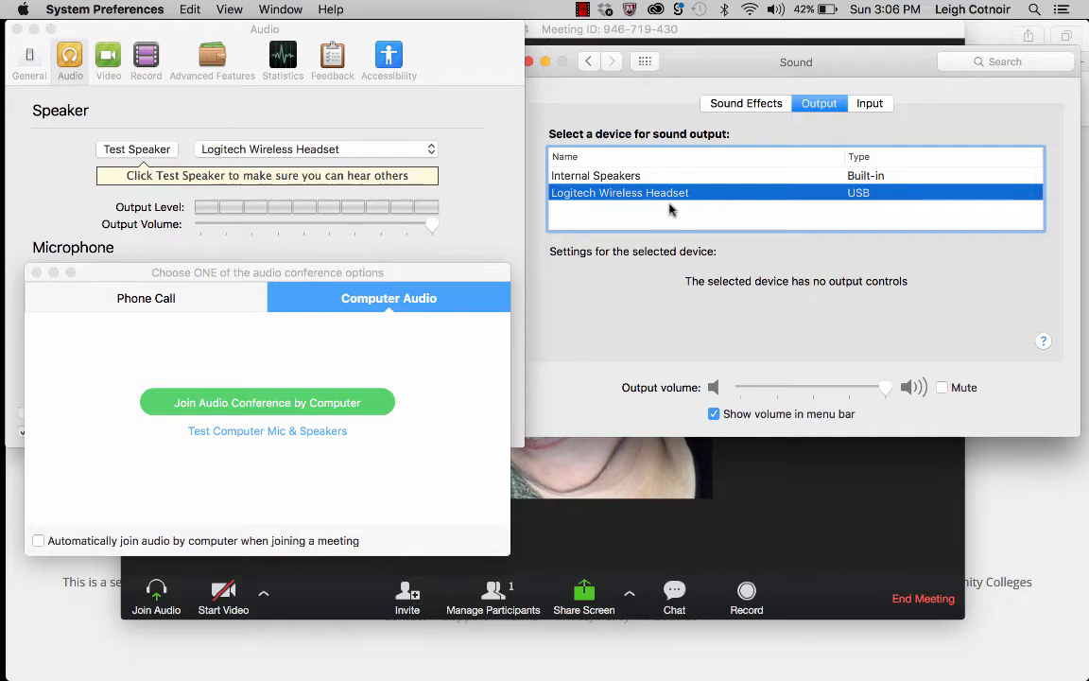
{"action": "left_click", "coordinate": [530, 61]}
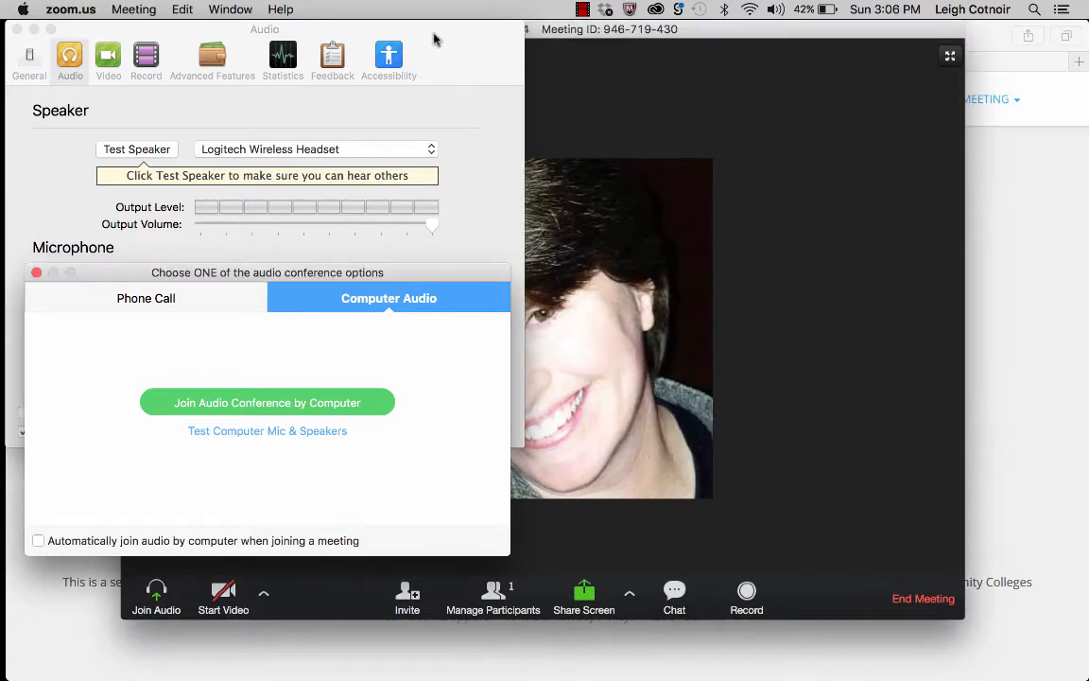
Play and stop the speaker test sound, then switch to Zoom's Video settings.
{"action": "left_click_drag", "start_coordinate": [435, 38], "coordinate": [745, 38]}
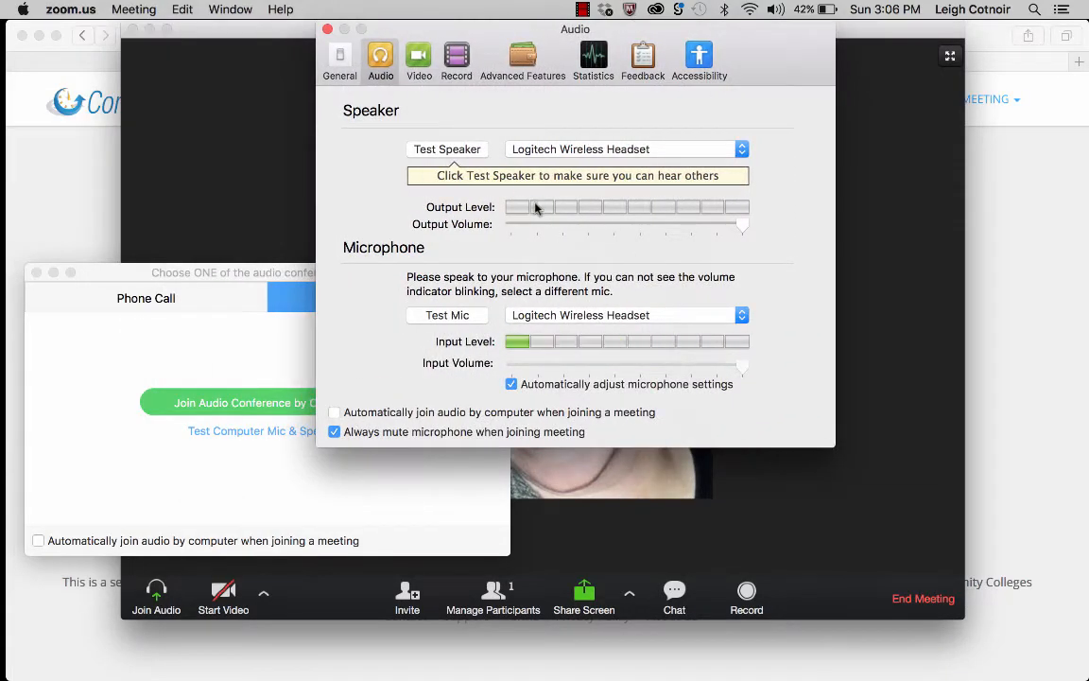
{"action": "left_click", "coordinate": [448, 150]}
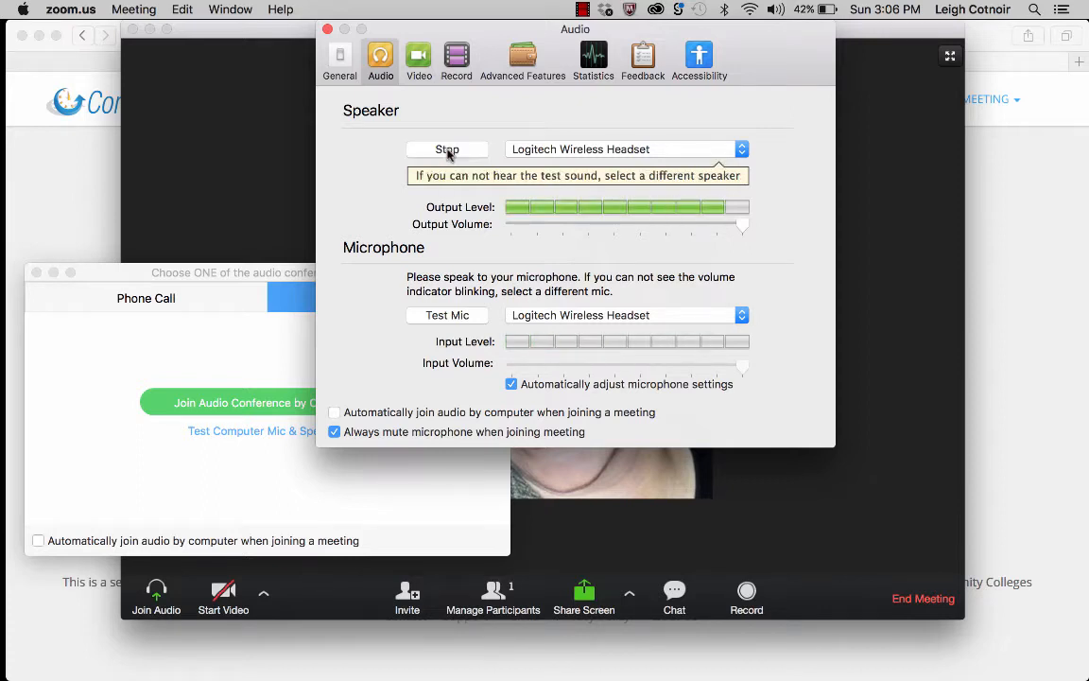
{"action": "left_click", "coordinate": [448, 151]}
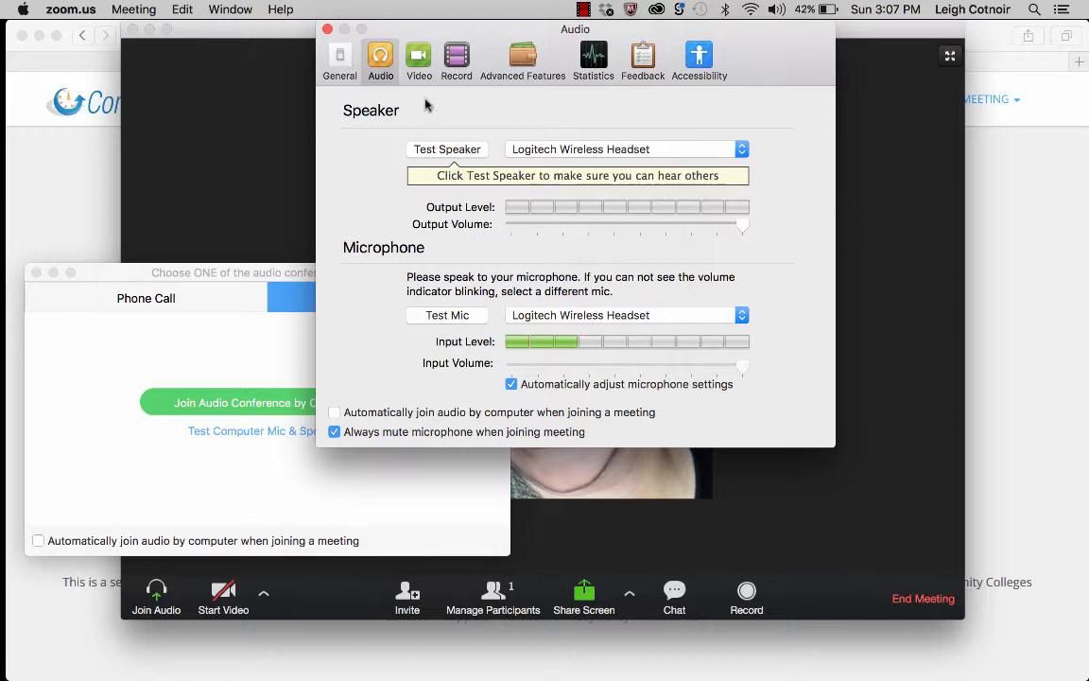
{"action": "left_click", "coordinate": [421, 61]}
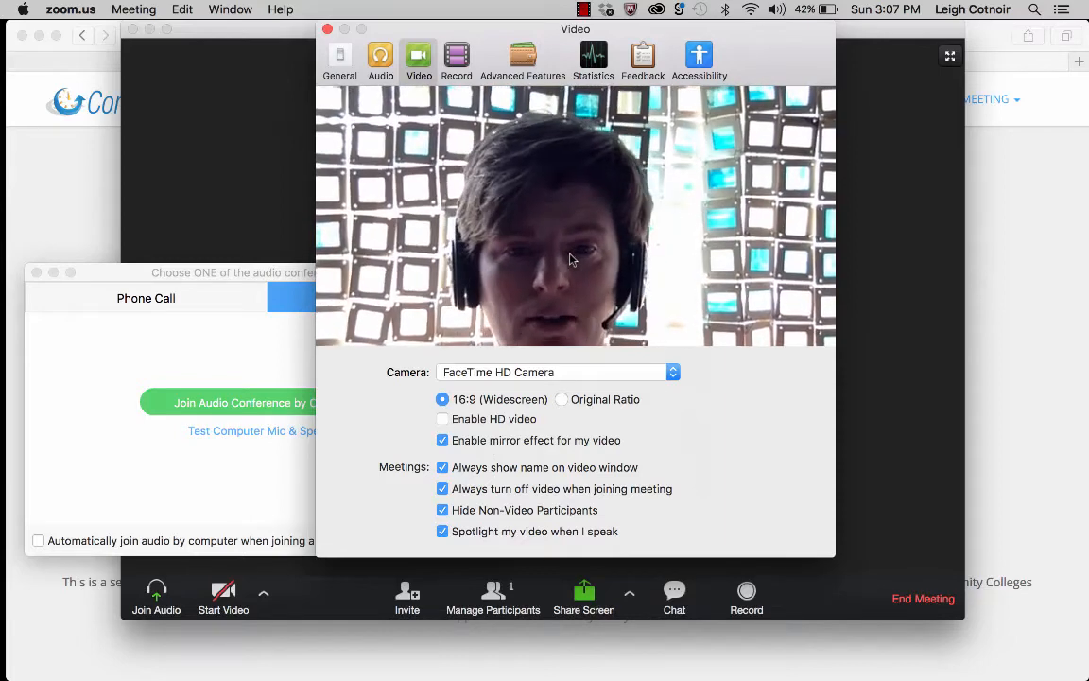
{"action": "left_click", "coordinate": [444, 441]}
{"action": "left_click", "coordinate": [443, 441]}
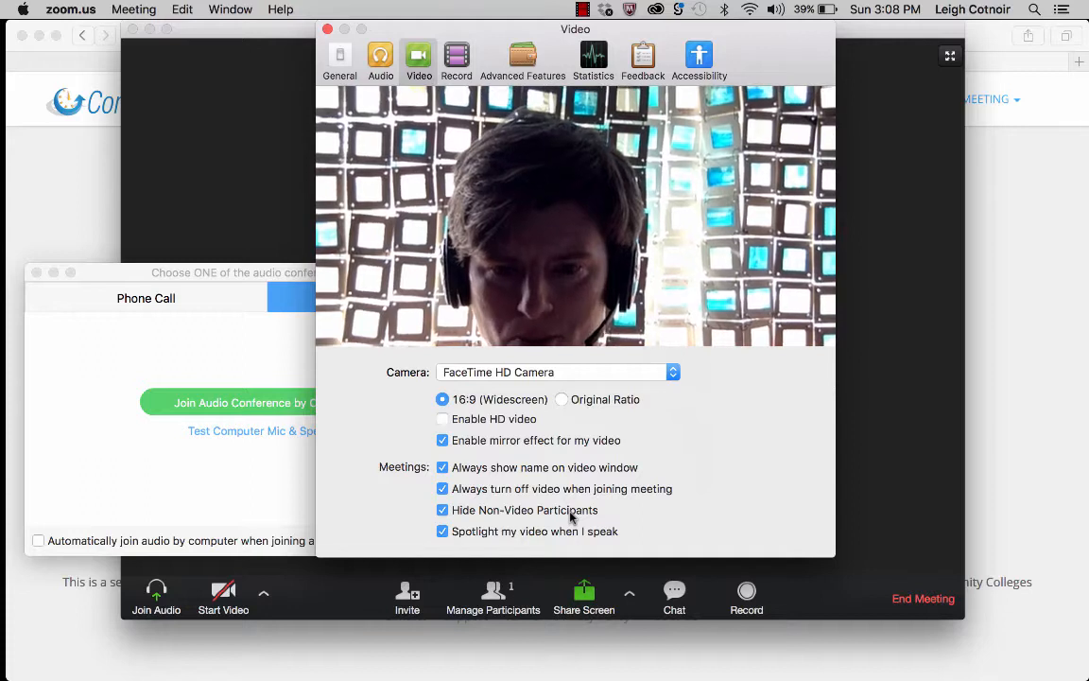
Show non-video participants, keep FaceTime HD Camera, use Original Ratio and HD video, then close settings.
{"action": "left_click", "coordinate": [442, 510]}
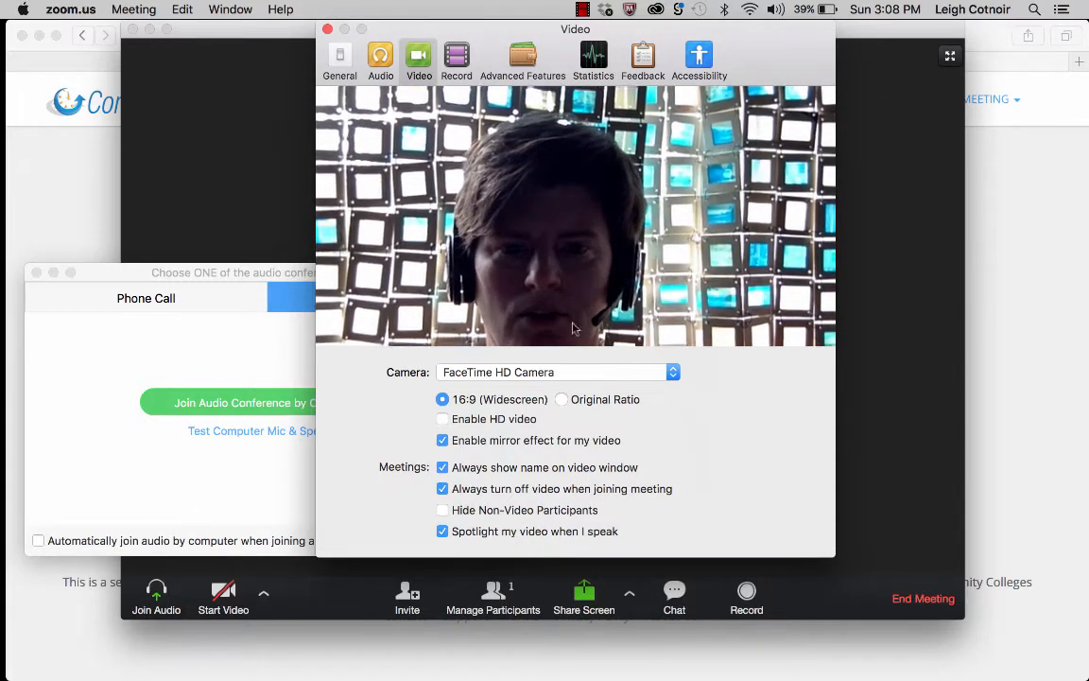
{"action": "left_click", "coordinate": [554, 373]}
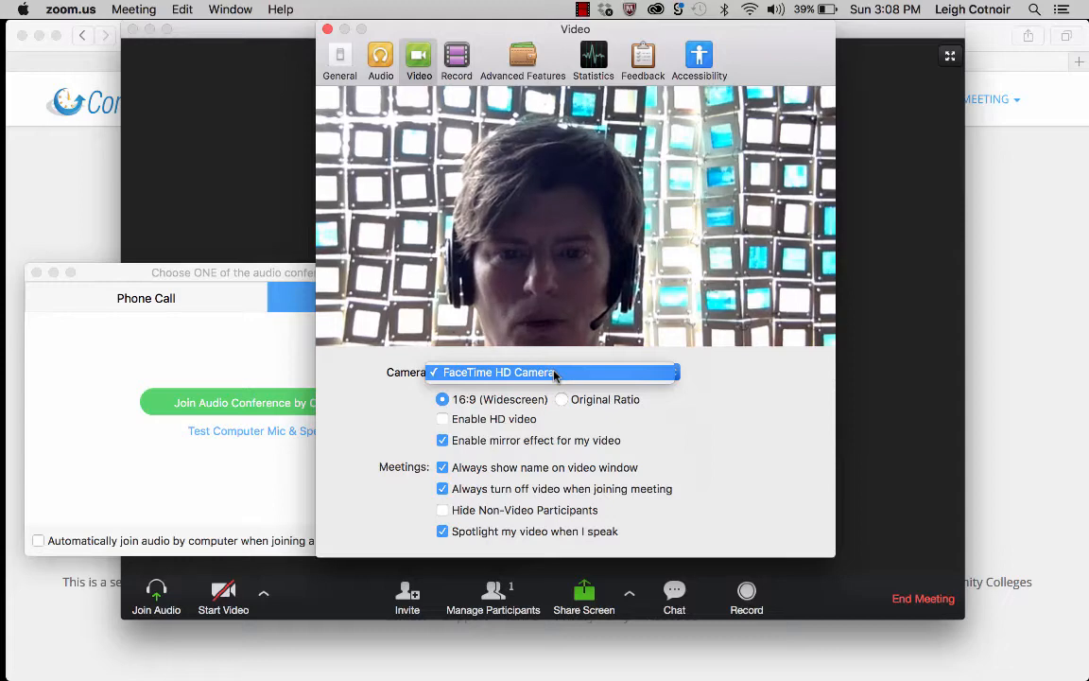
{"action": "left_click", "coordinate": [554, 373]}
{"action": "left_click", "coordinate": [561, 399]}
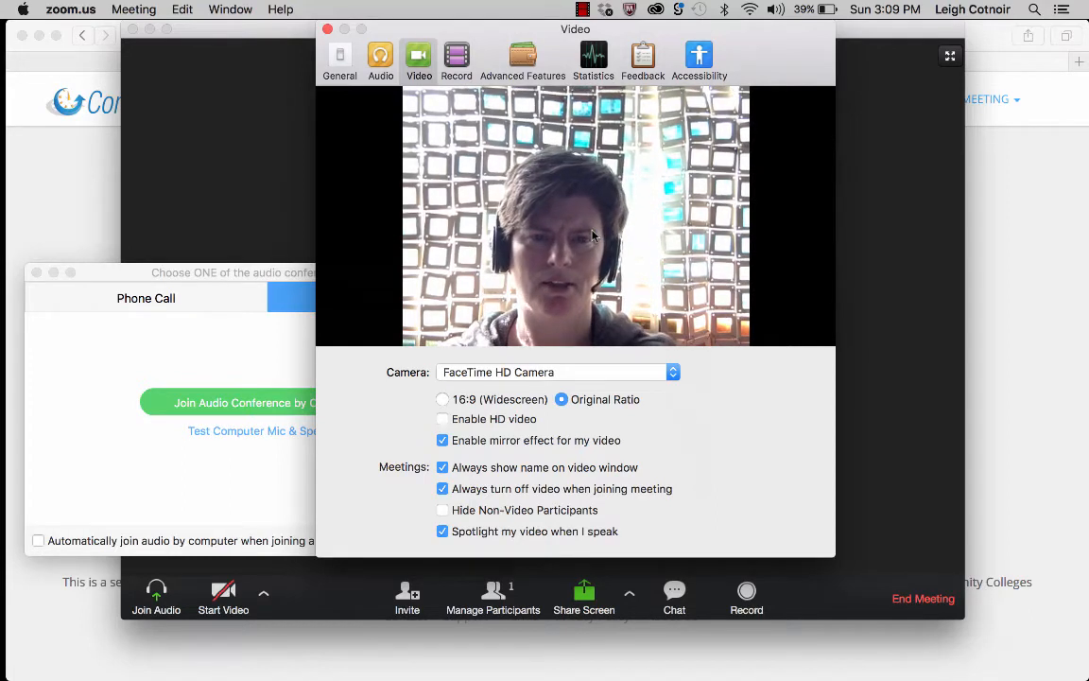
{"action": "left_click", "coordinate": [442, 419]}
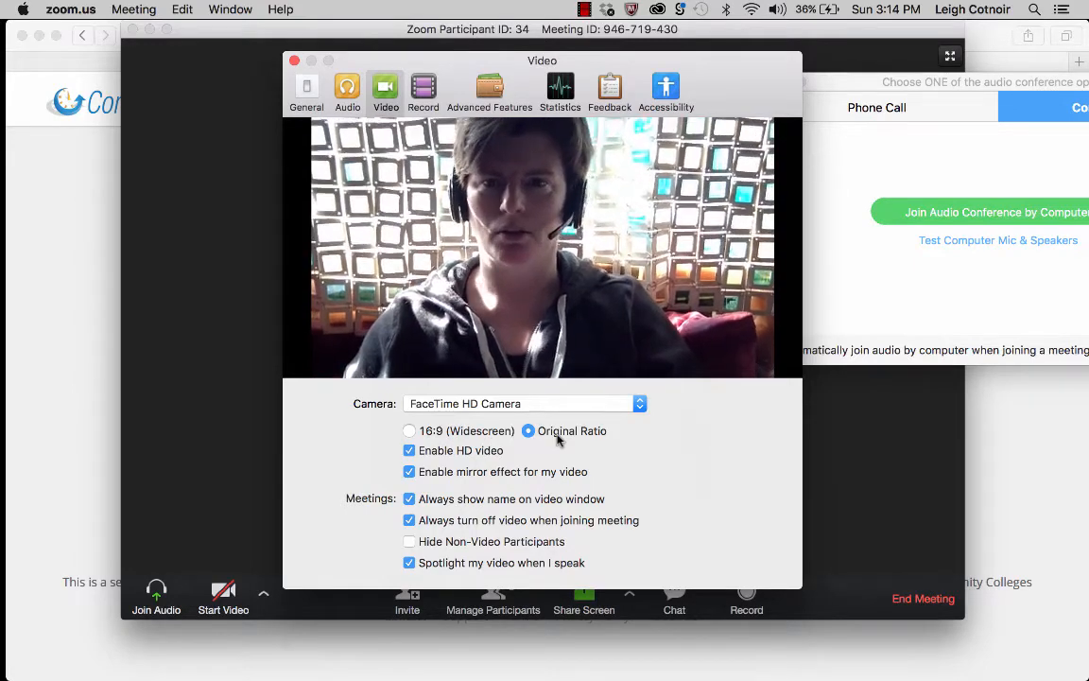
{"action": "left_click", "coordinate": [294, 60]}
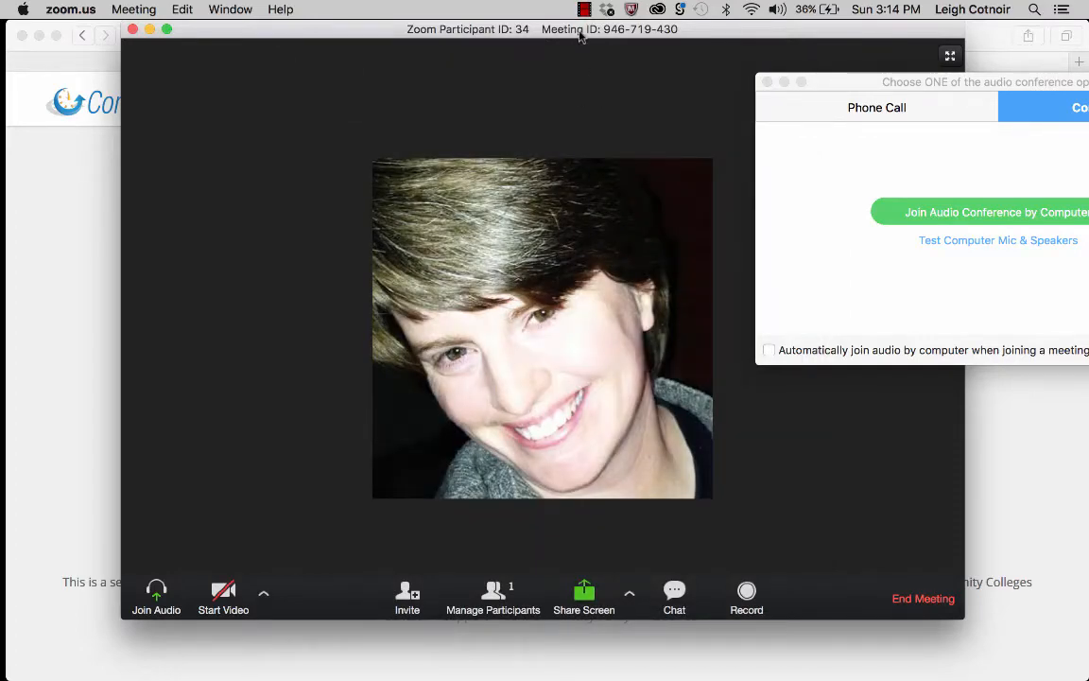
Move the meeting window left, start webcam video, and center the audio options dialog.
{"action": "left_click_drag", "start_coordinate": [580, 36], "coordinate": [495, 23]}
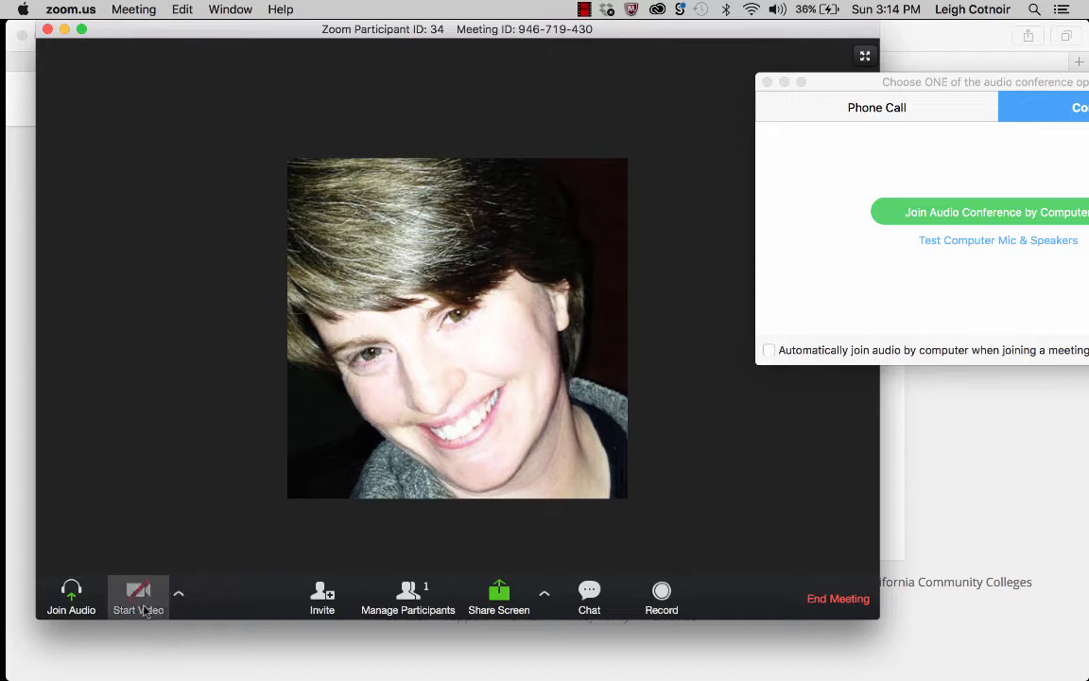
{"action": "left_click", "coordinate": [143, 609]}
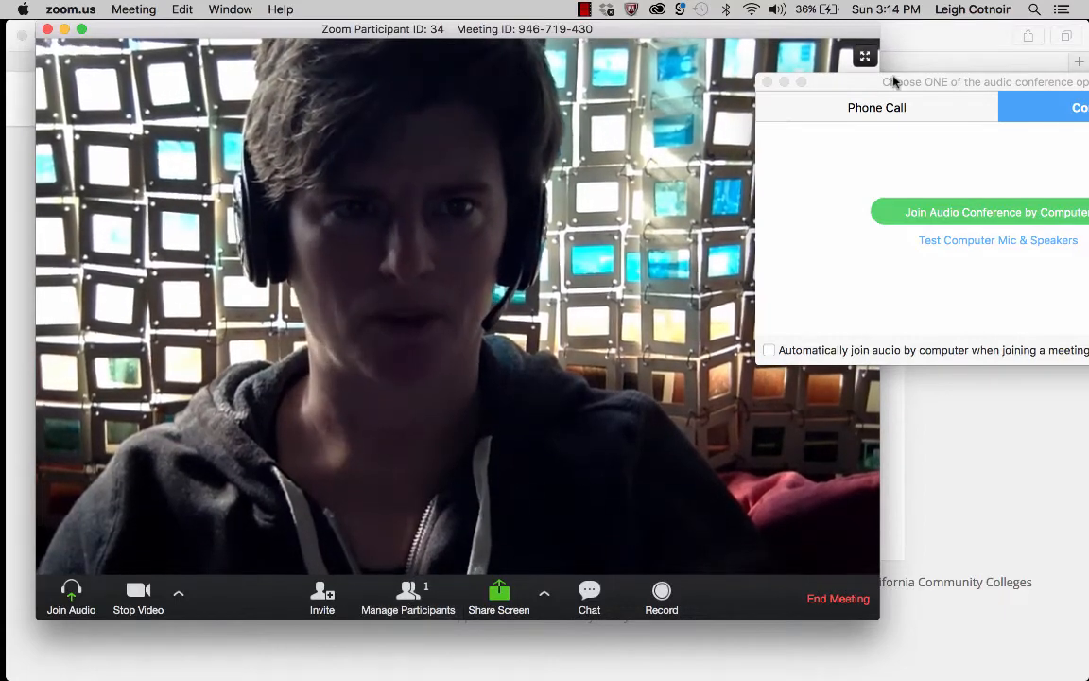
{"action": "left_click_drag", "start_coordinate": [895, 81], "coordinate": [551, 101]}
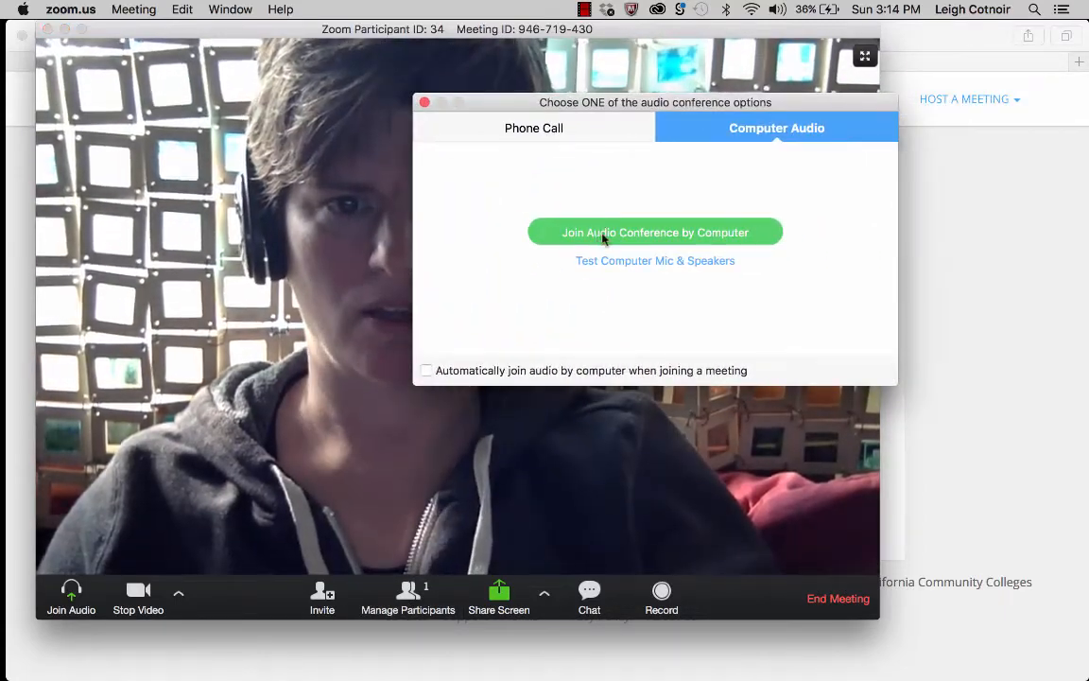
Join the meeting audio by computer and open the chat panel.
{"action": "left_click", "coordinate": [624, 232]}
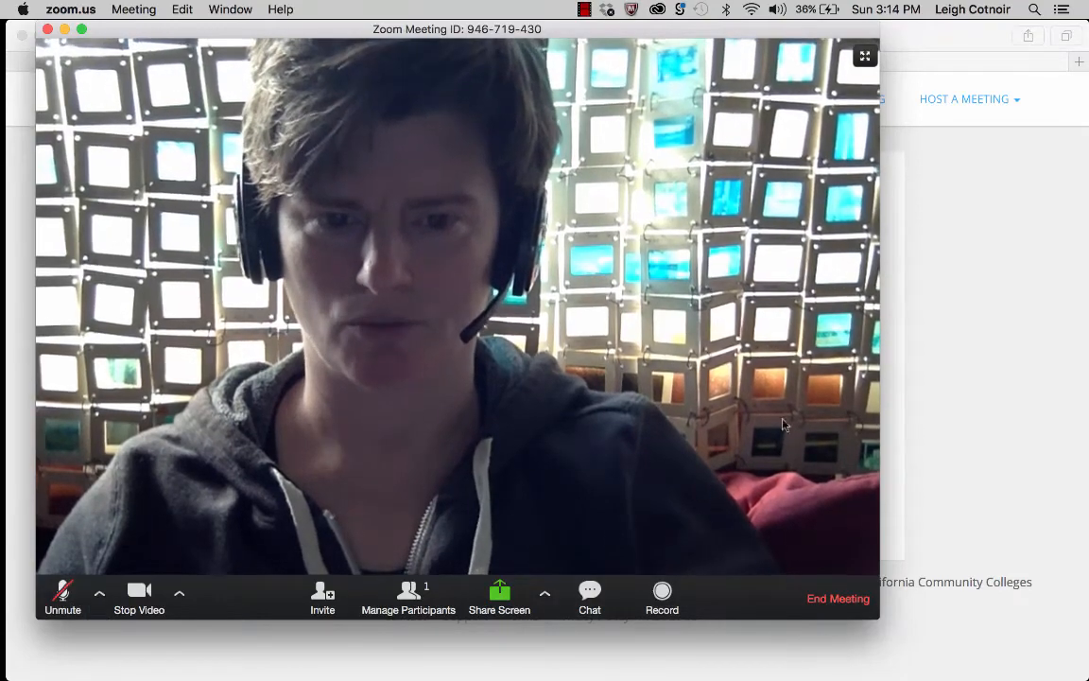
{"action": "left_click", "coordinate": [589, 598]}
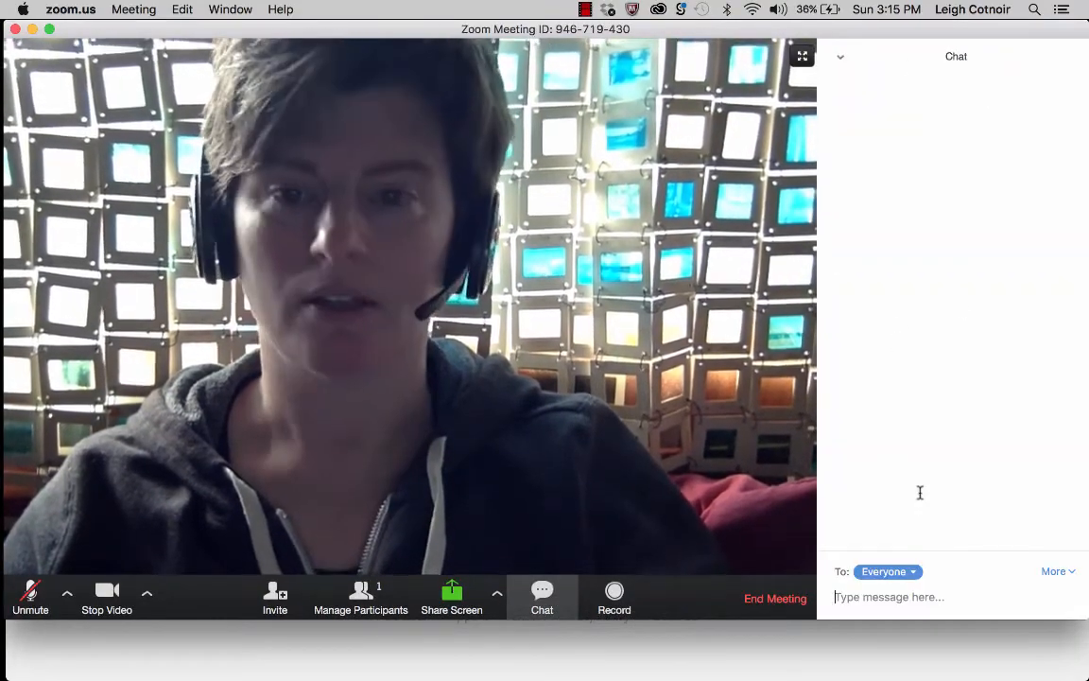
Keep chat addressed to Everyone and show the Share Screen options menu.
{"action": "left_click", "coordinate": [874, 572]}
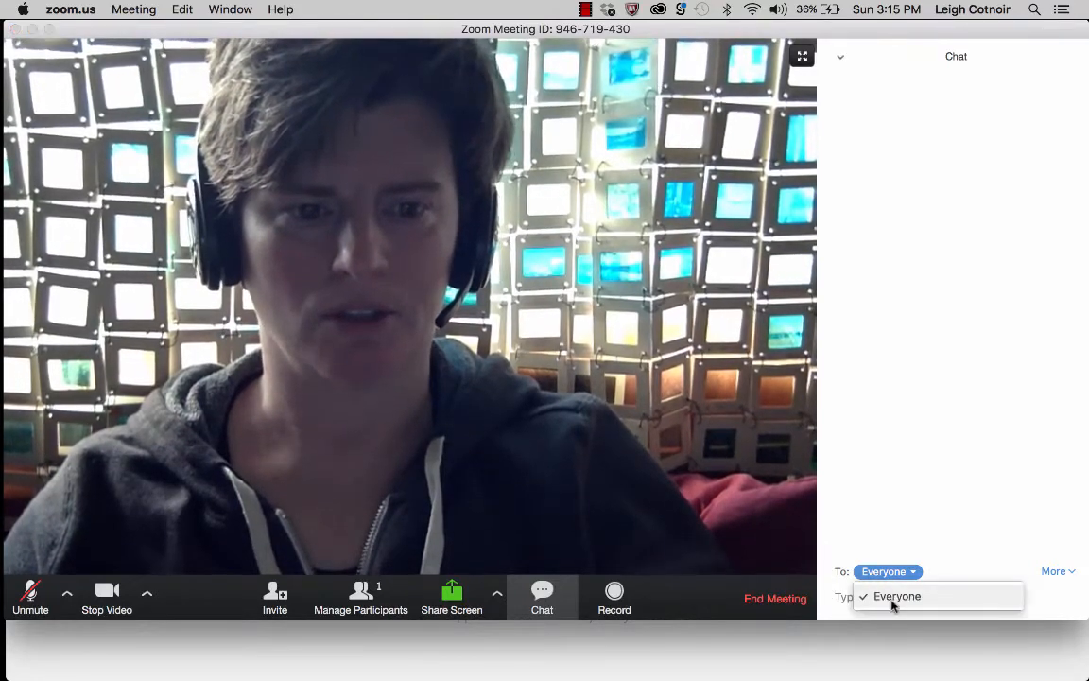
{"action": "left_click", "coordinate": [940, 578]}
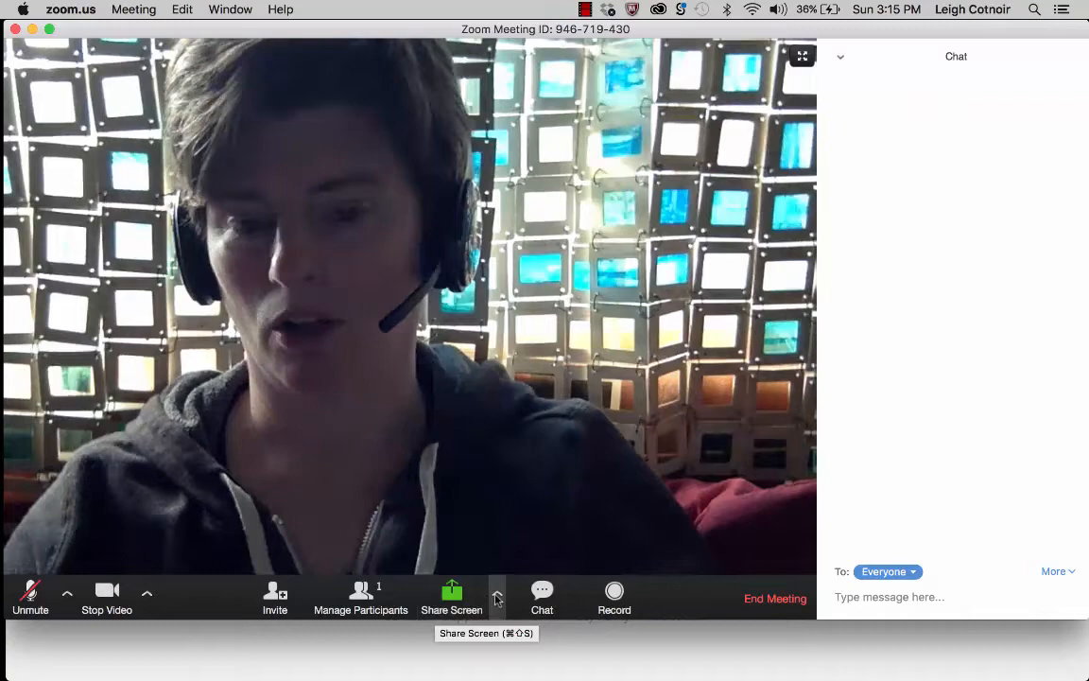
{"action": "left_click", "coordinate": [496, 594]}
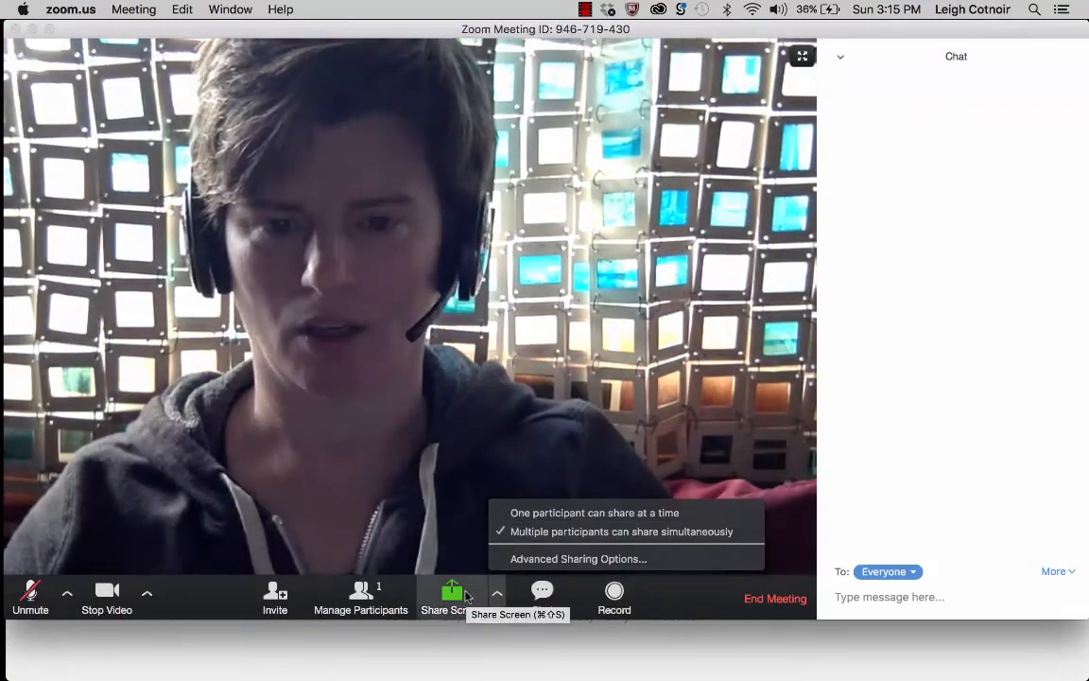
Dismiss the Share Screen options menu.
{"action": "left_click", "coordinate": [424, 518]}
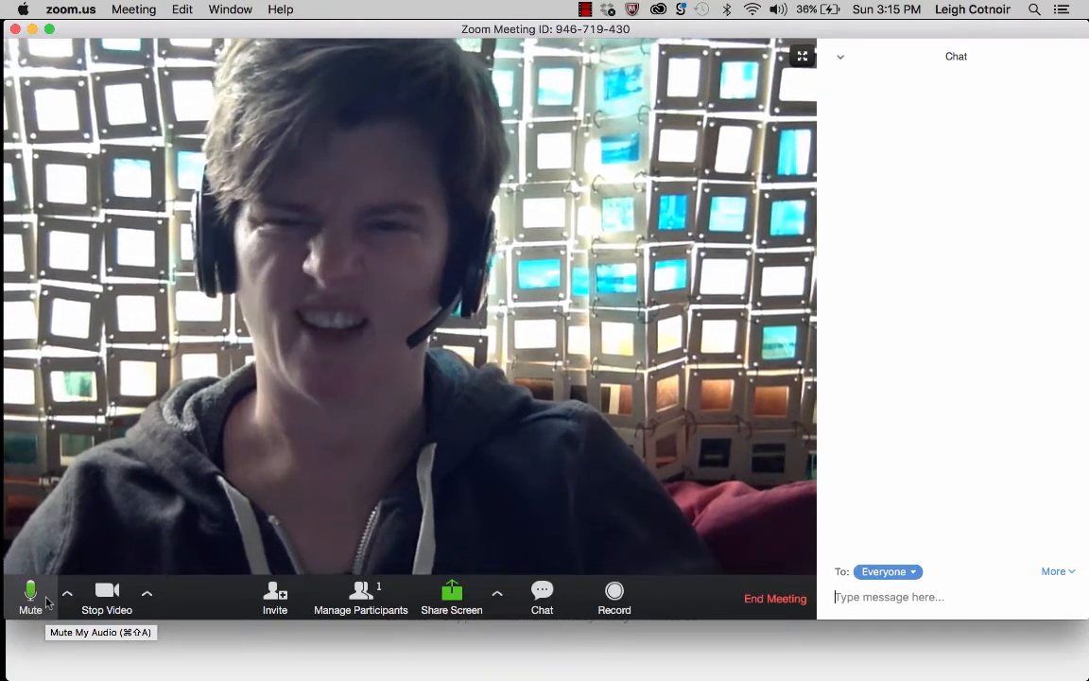
Mute and unmute, check the Logitech Wireless Headset microphone and speaker, then mute again.
{"action": "left_click", "coordinate": [47, 602]}
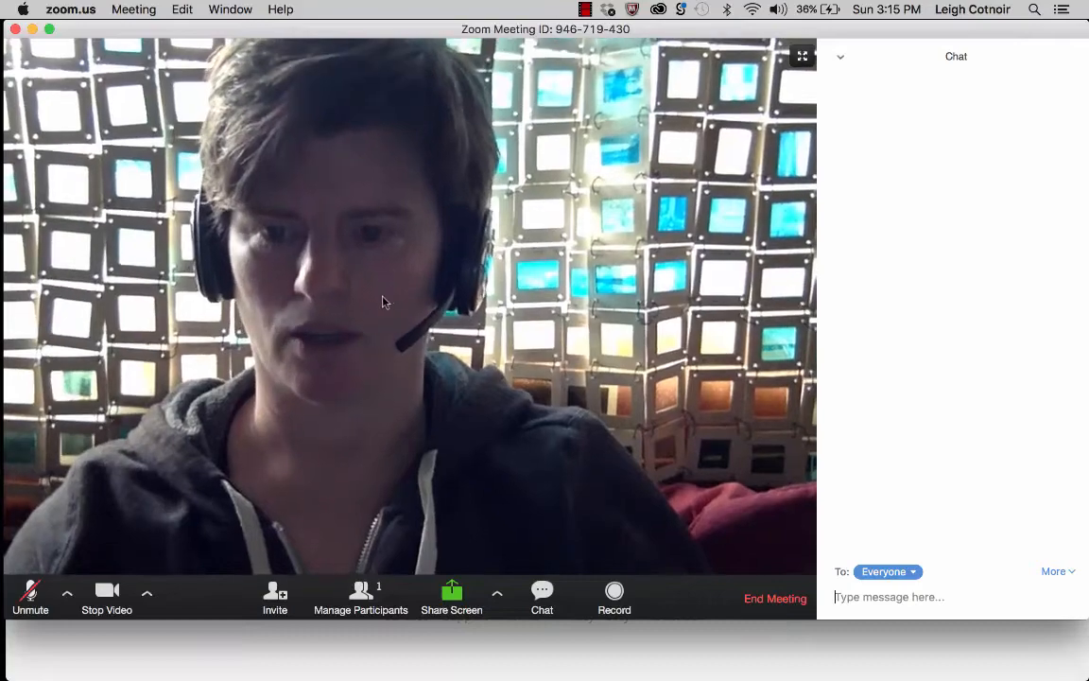
{"action": "left_click", "coordinate": [39, 604]}
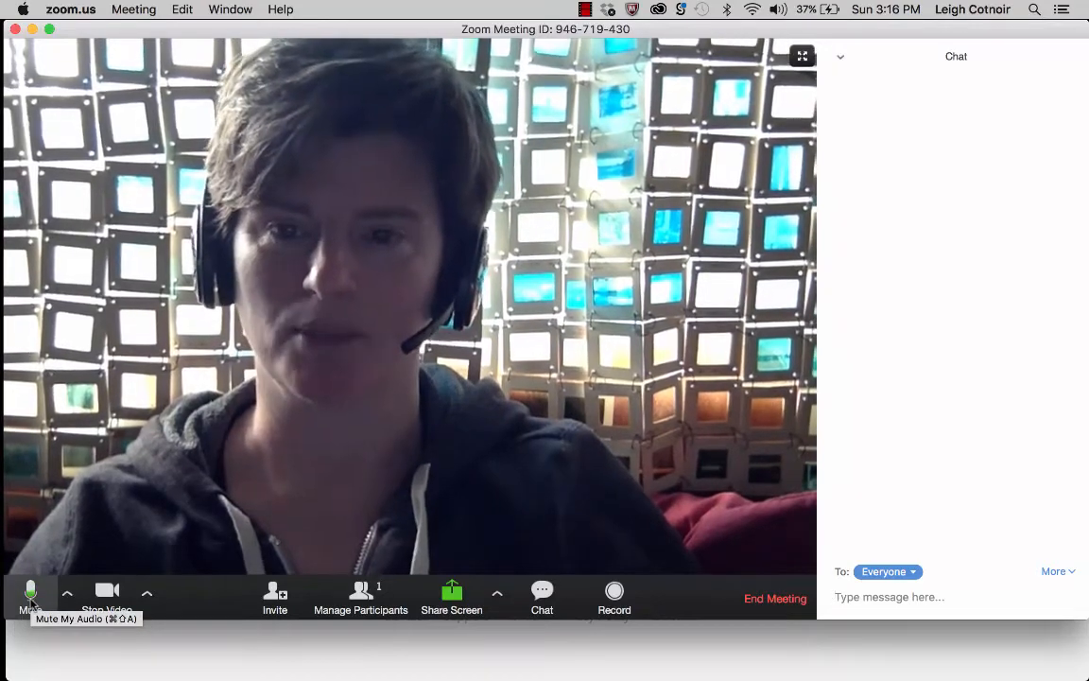
{"action": "left_click", "coordinate": [66, 595]}
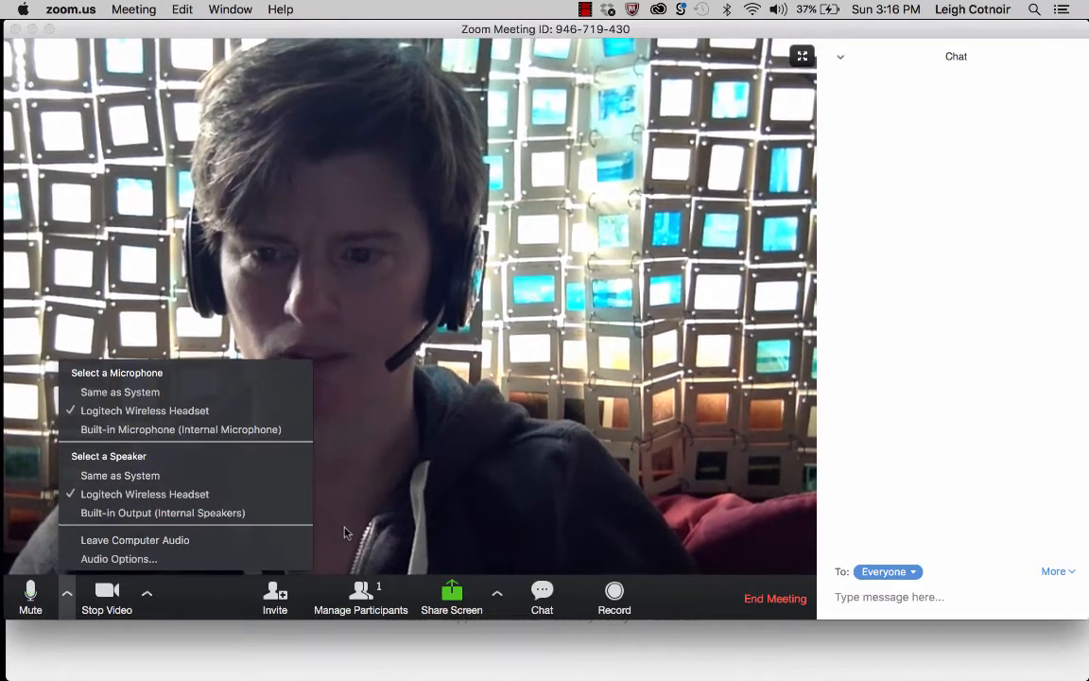
{"action": "left_click", "coordinate": [348, 529]}
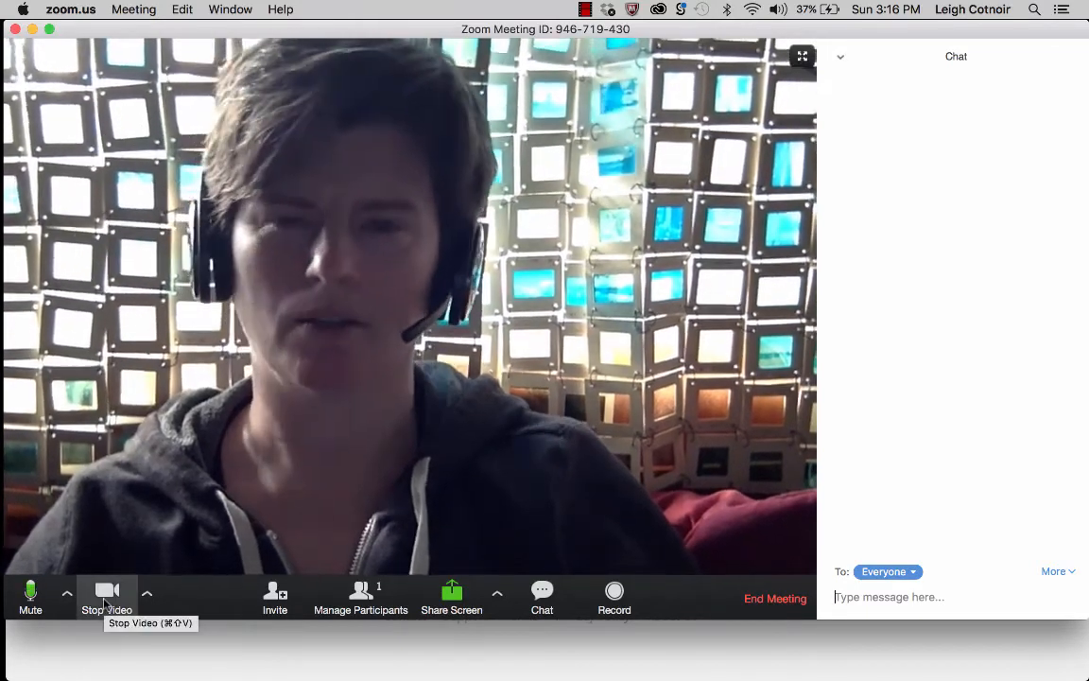
{"action": "left_click", "coordinate": [31, 593]}
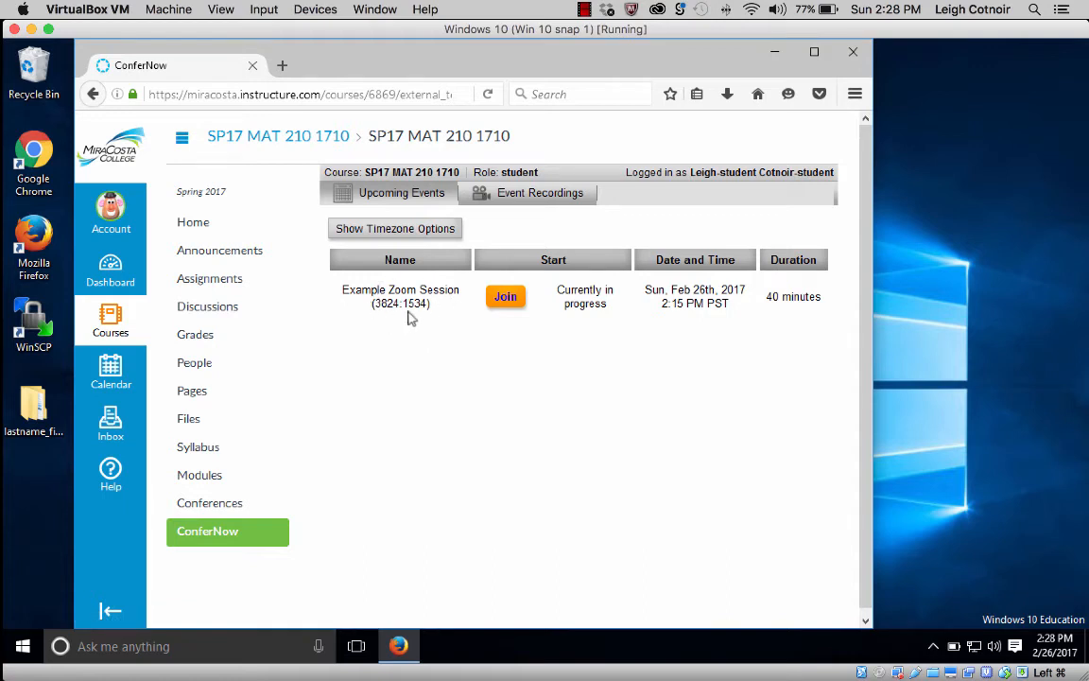
Join the in-progress Example Zoom Session by saving and running Zoom_launcher.exe.
{"action": "left_click", "coordinate": [505, 299]}
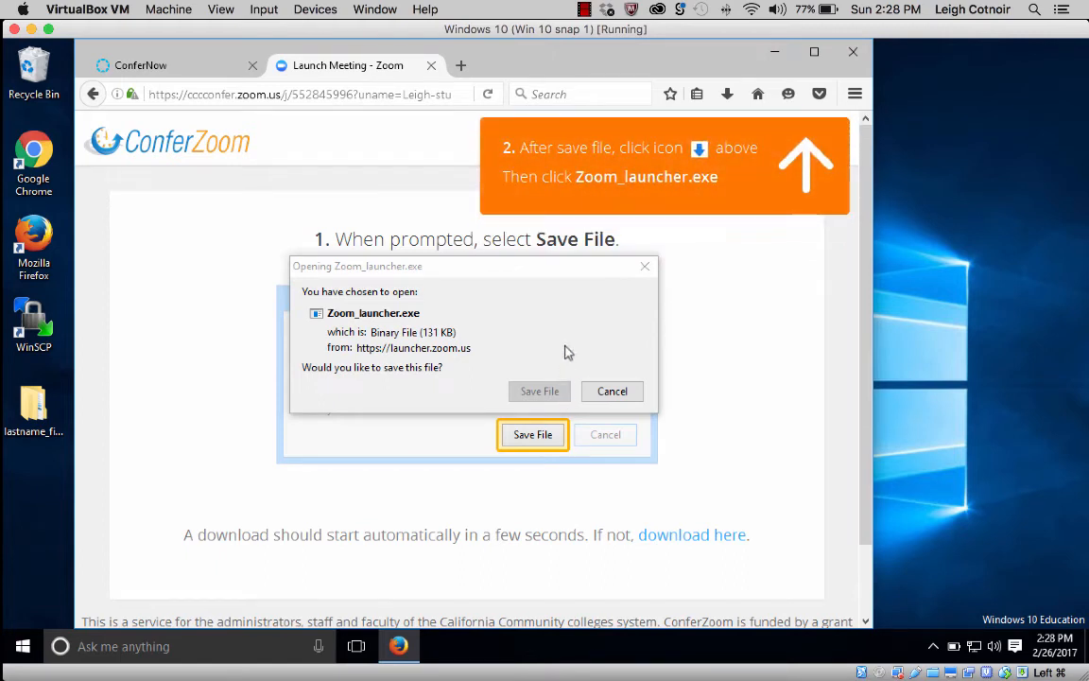
{"action": "left_click", "coordinate": [566, 352]}
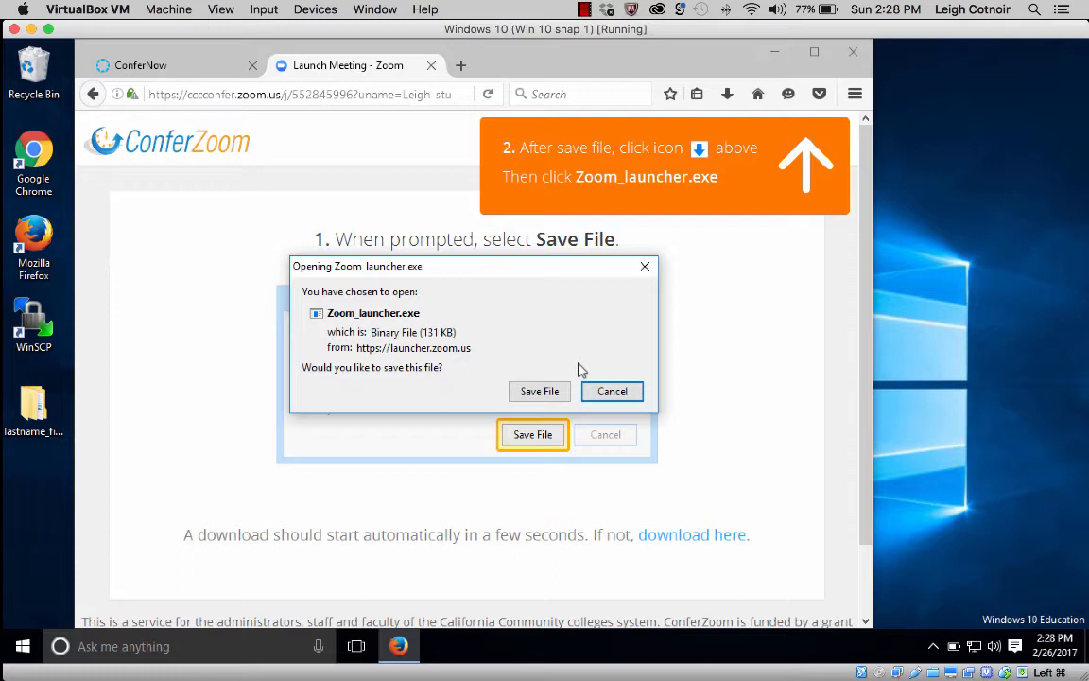
{"action": "left_click", "coordinate": [546, 397]}
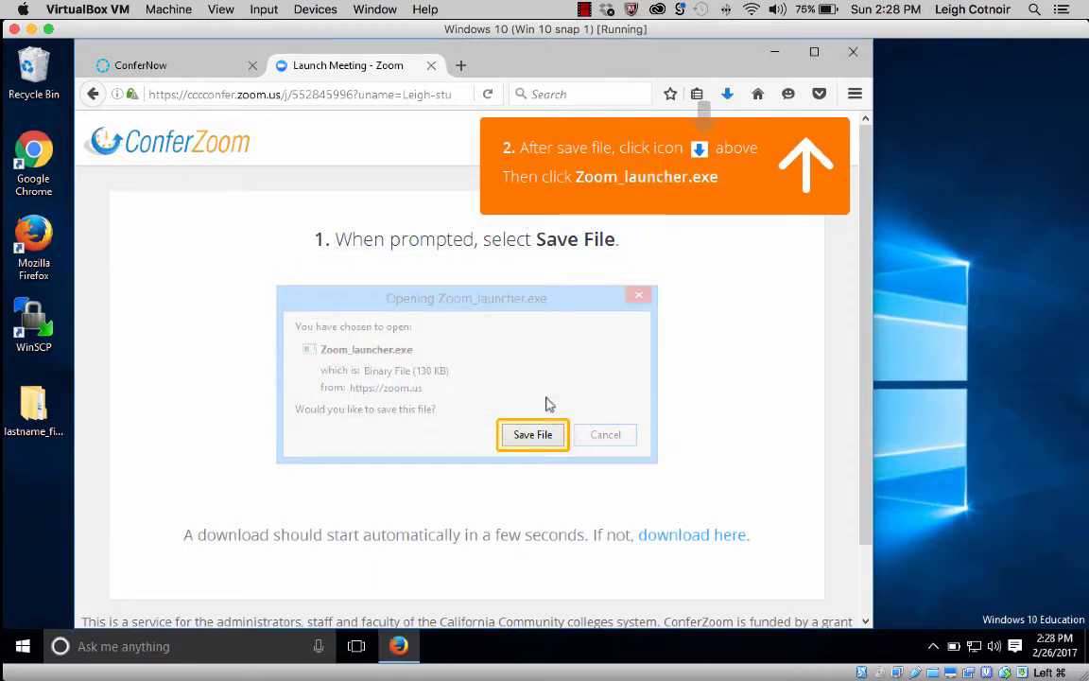
{"action": "left_click", "coordinate": [727, 94]}
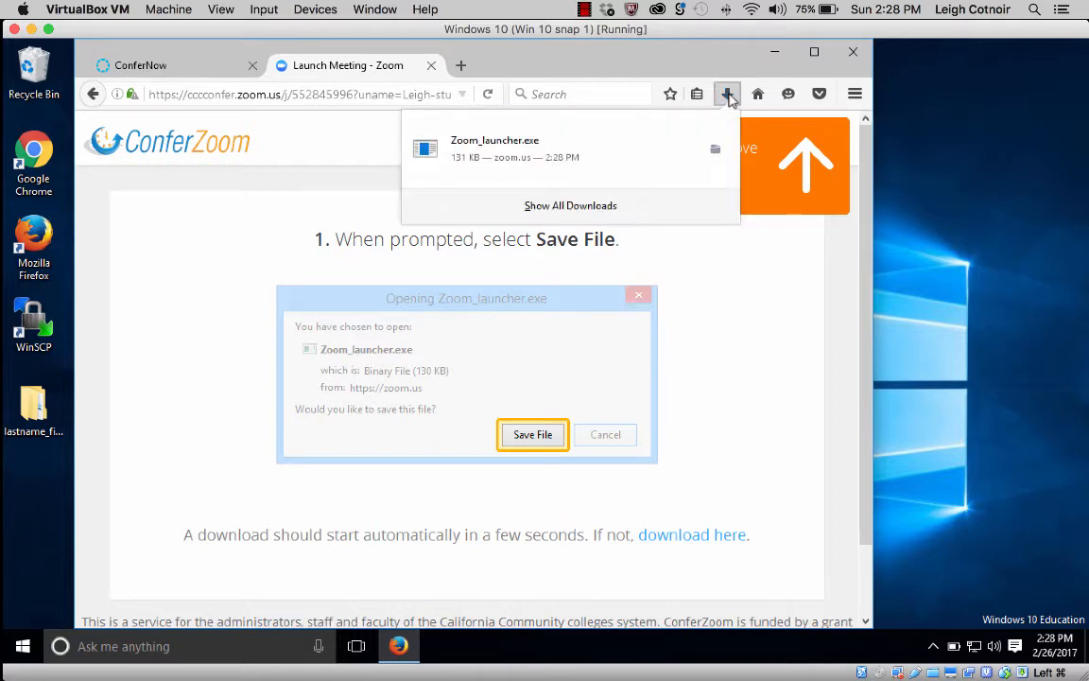
{"action": "left_click", "coordinate": [508, 157]}
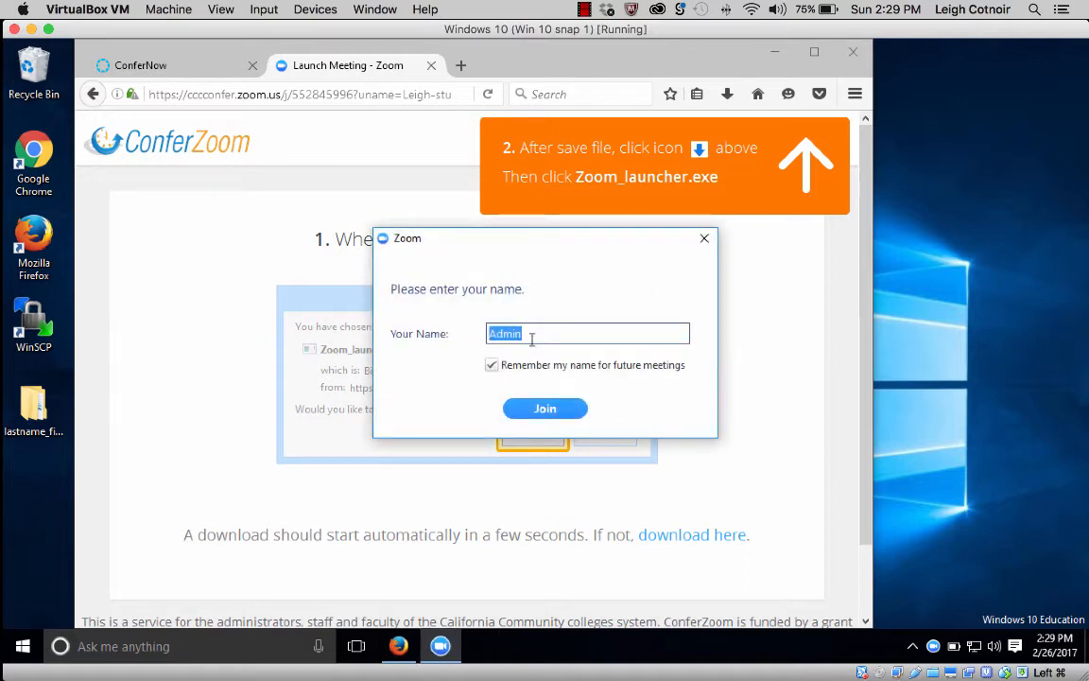
Join with the student's name replacing 'Admin', keeping 'Remember my name' ticked.
{"action": "type", "text": "lmc"}
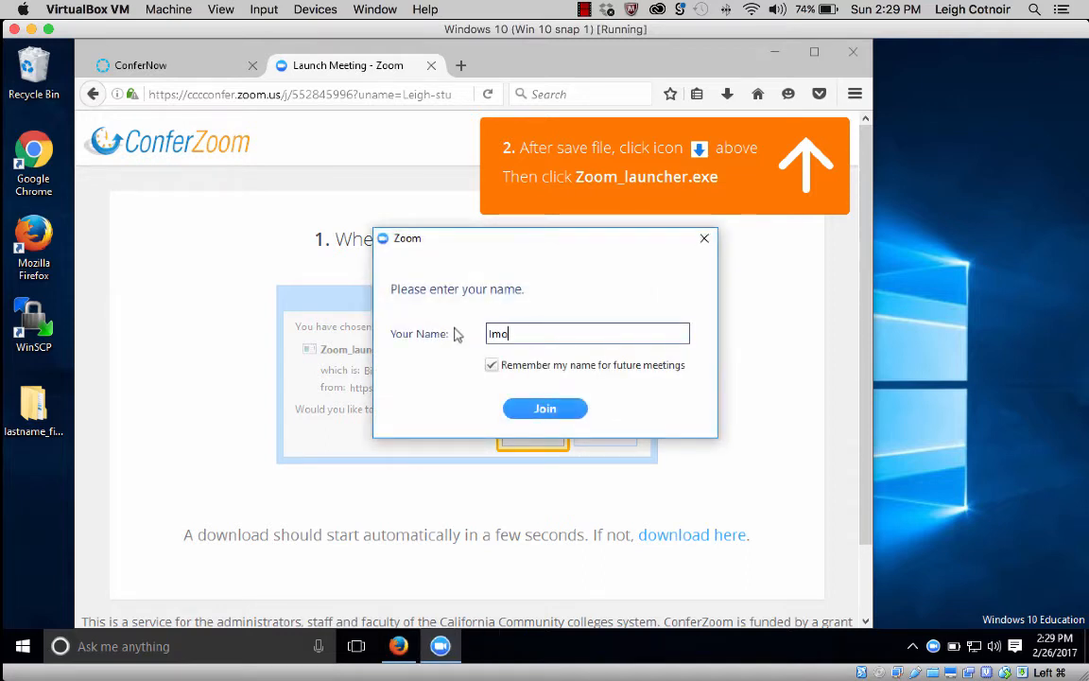
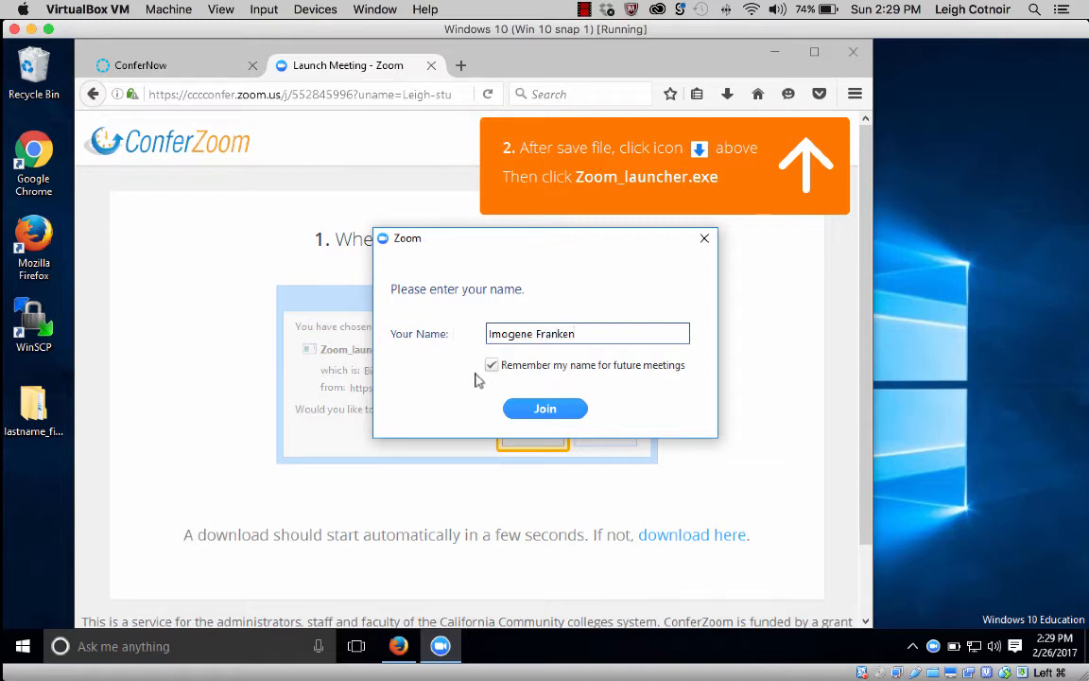
{"action": "left_click", "coordinate": [493, 368]}
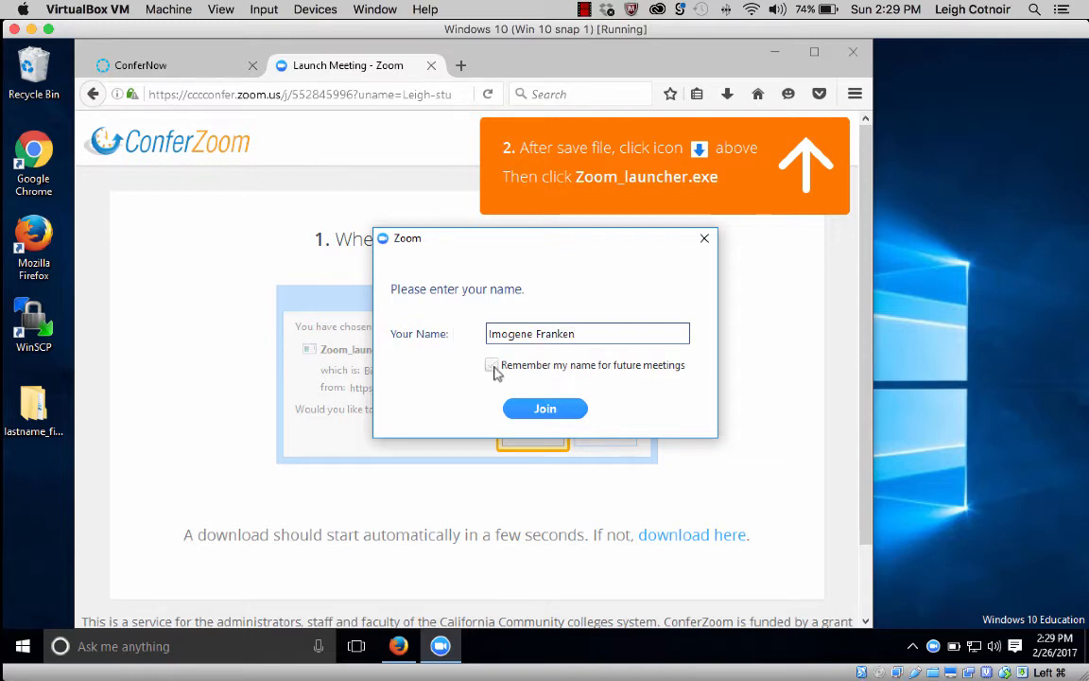
{"action": "left_click", "coordinate": [492, 367]}
{"action": "left_click", "coordinate": [544, 409]}
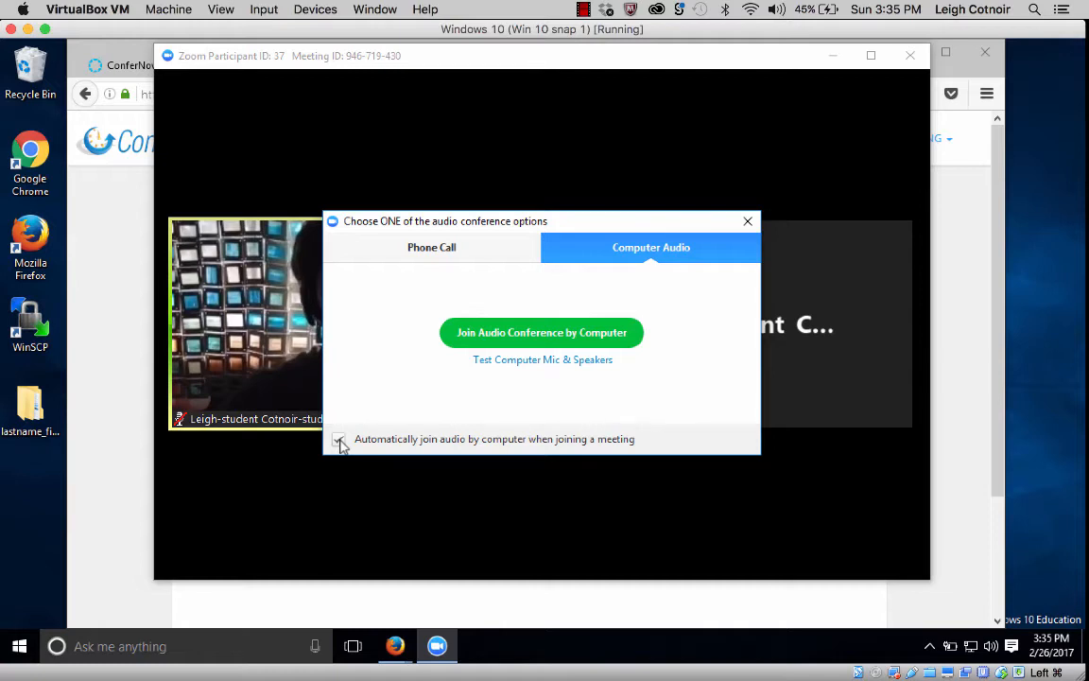
Leave automatic computer-audio joining off, then open Settings on the Video page.
{"action": "left_click", "coordinate": [339, 440]}
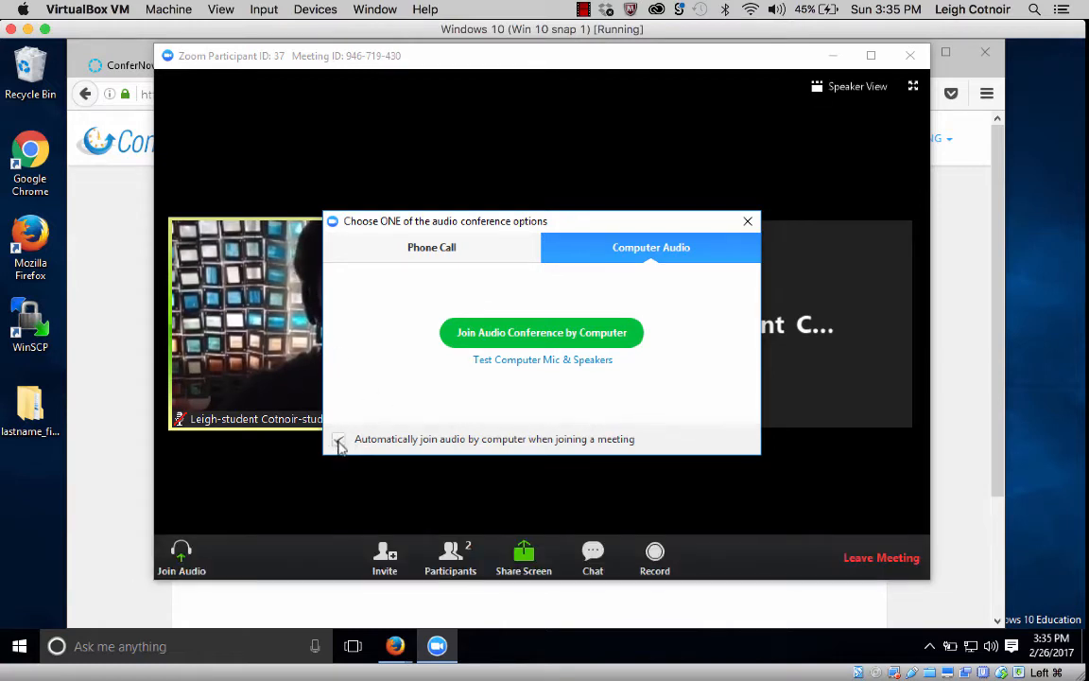
{"action": "left_click", "coordinate": [339, 441]}
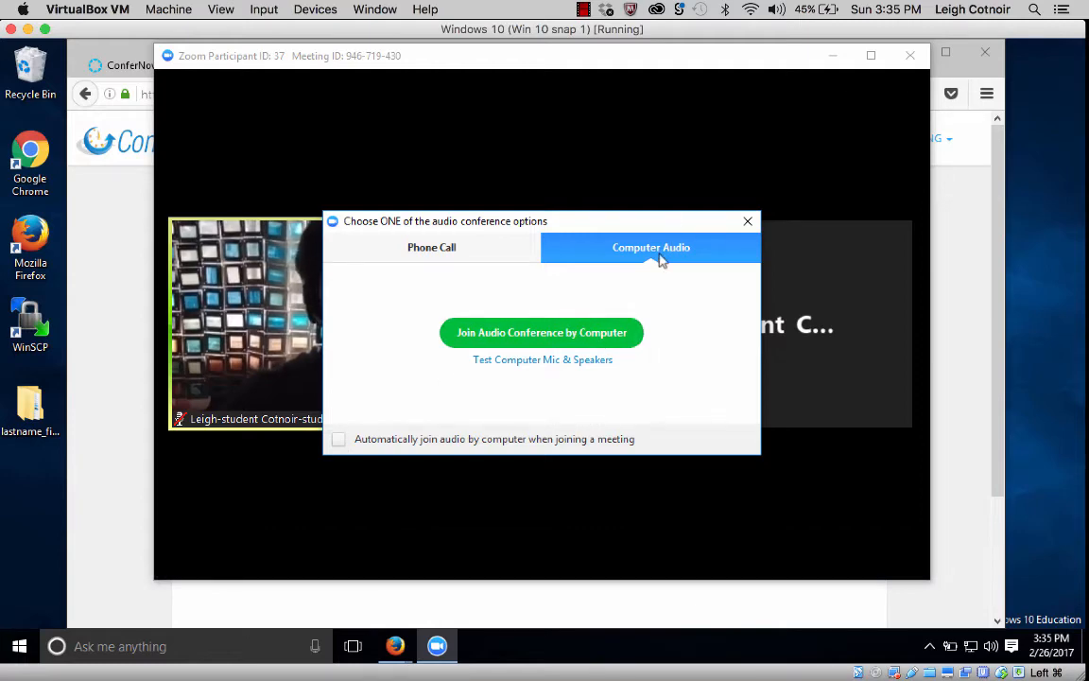
{"action": "left_click", "coordinate": [527, 368]}
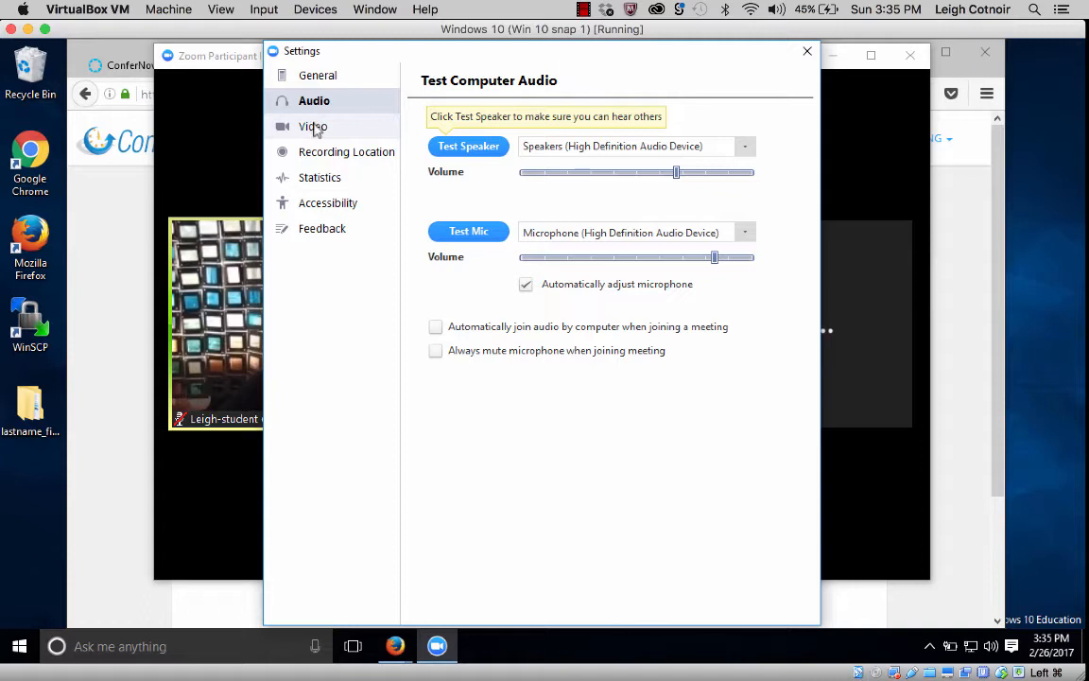
{"action": "left_click", "coordinate": [313, 131]}
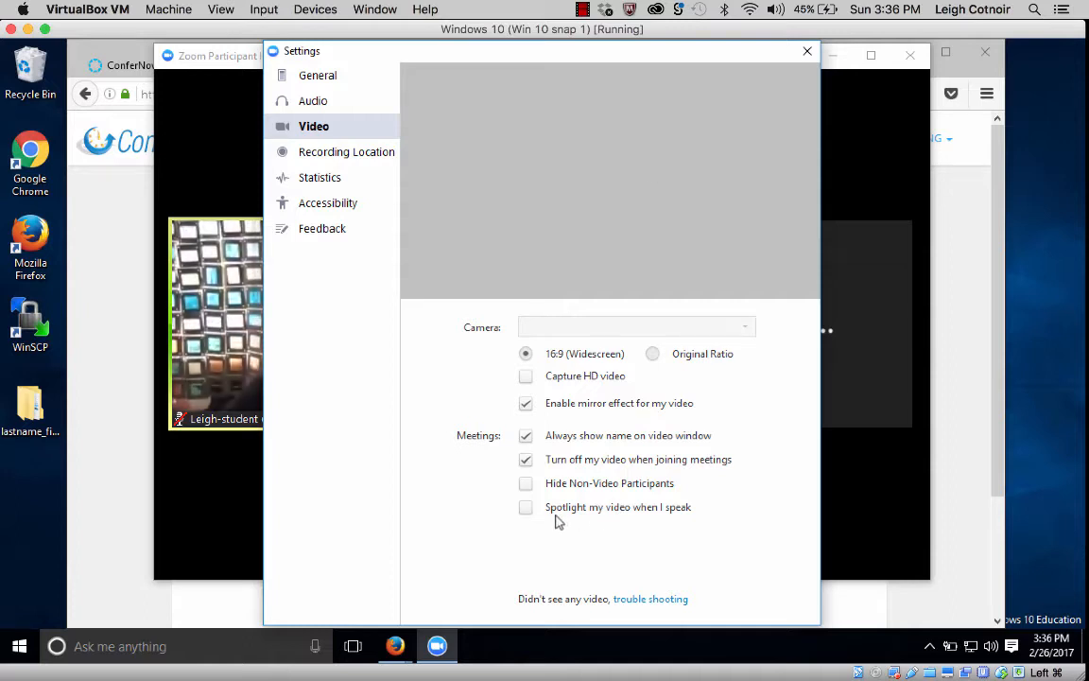
Select Original Ratio for video and rearrange the Settings and audio options windows.
{"action": "left_click", "coordinate": [652, 354]}
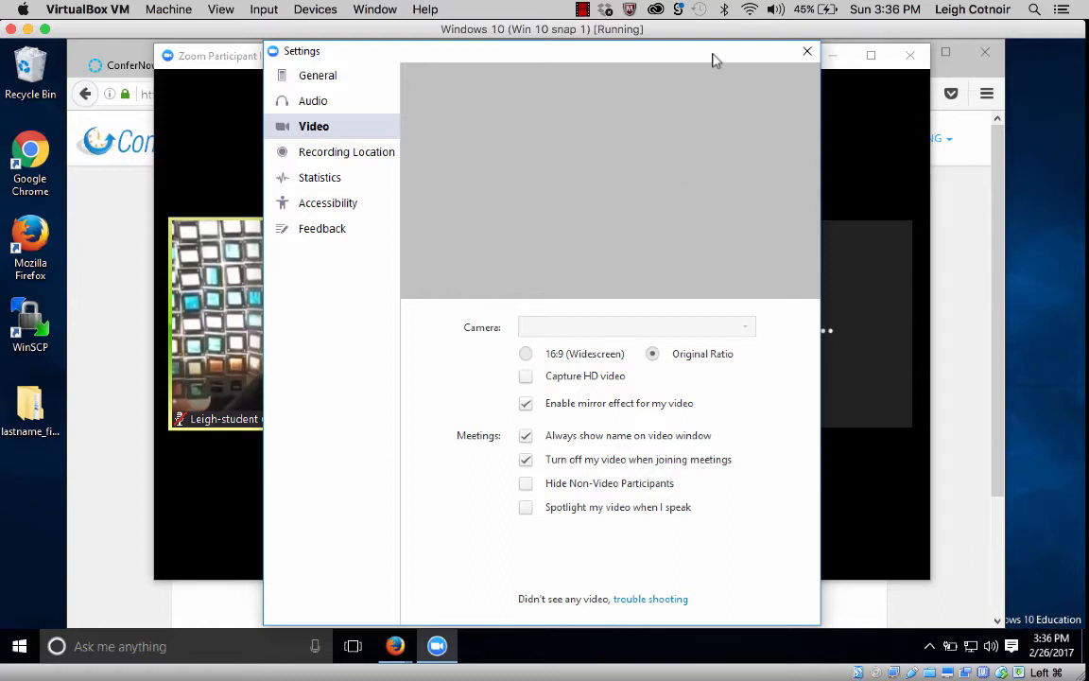
{"action": "left_click_drag", "start_coordinate": [715, 60], "coordinate": [506, 85]}
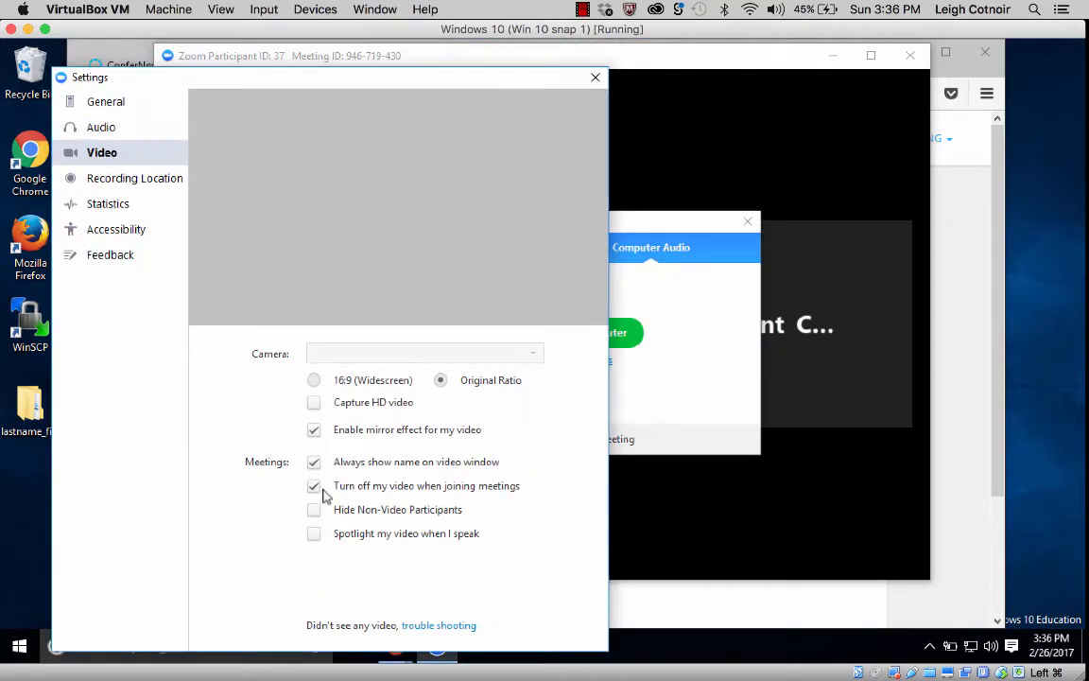
{"action": "mouse_move", "coordinate": [761, 440]}
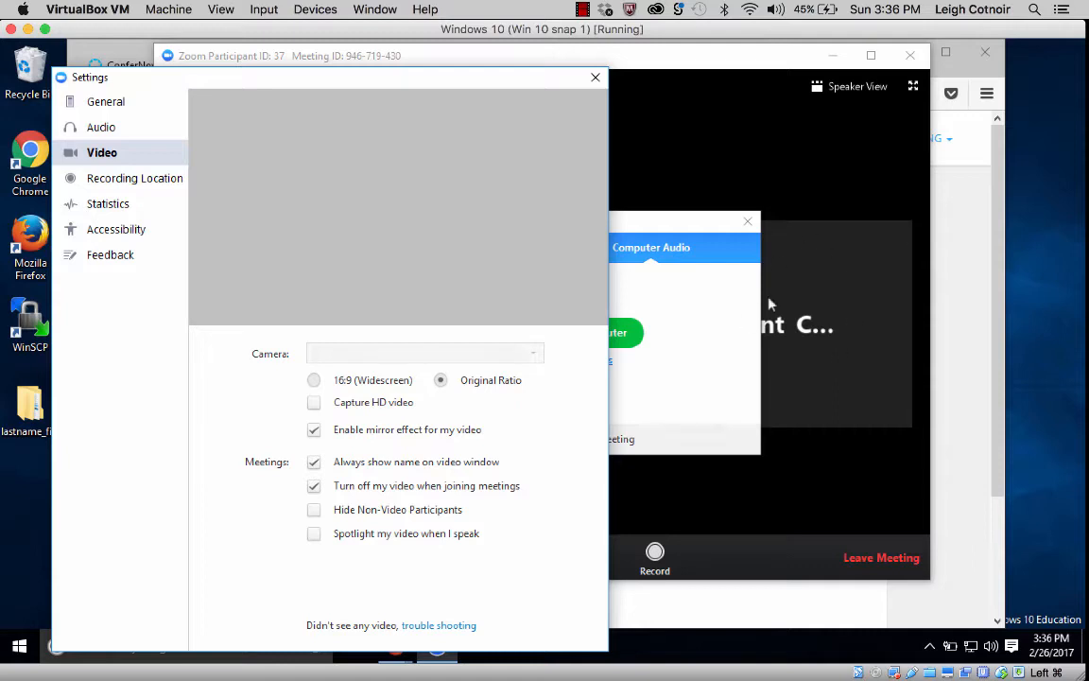
{"action": "mouse_move", "coordinate": [819, 371]}
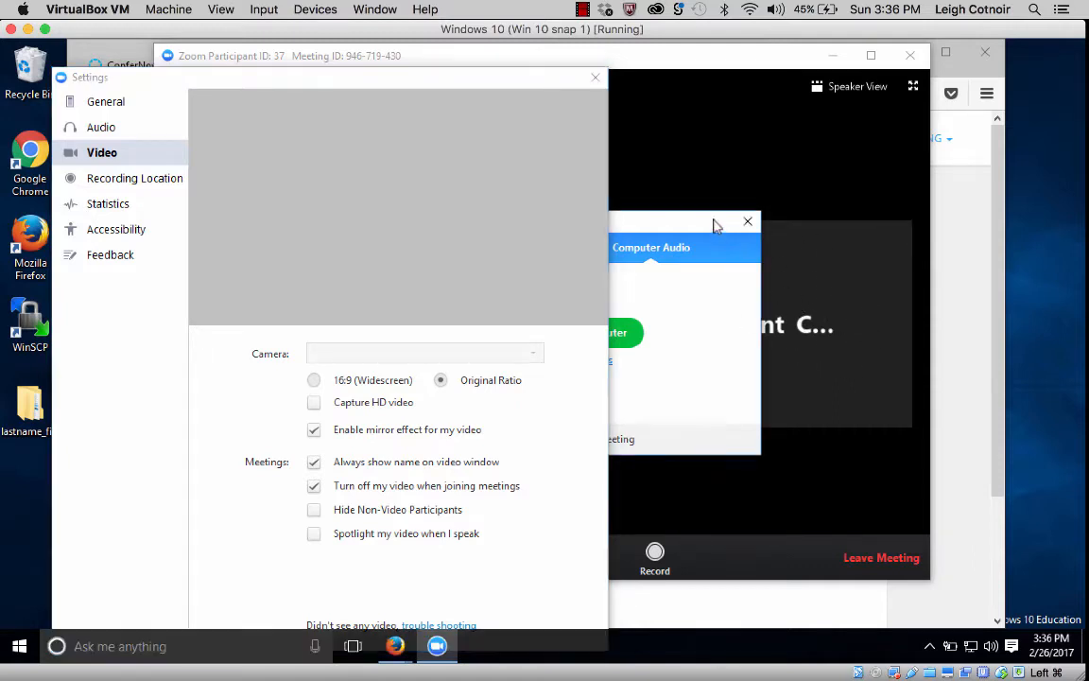
{"action": "left_click_drag", "start_coordinate": [718, 226], "coordinate": [988, 414]}
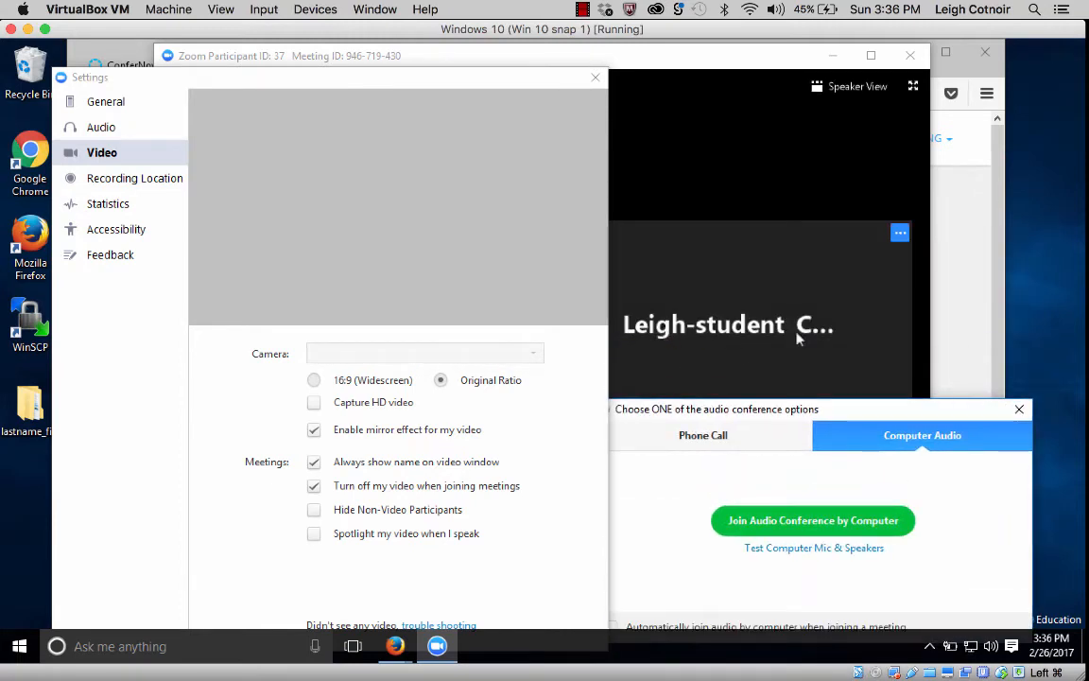
{"action": "left_click_drag", "start_coordinate": [756, 419], "coordinate": [695, 209]}
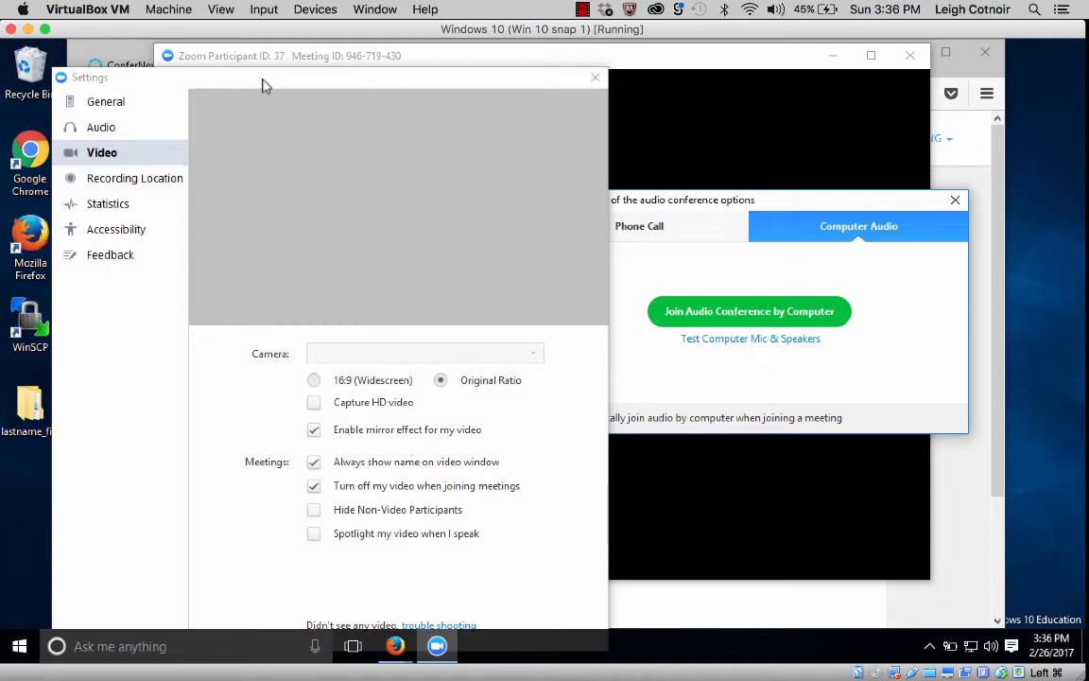
{"action": "left_click_drag", "start_coordinate": [263, 81], "coordinate": [484, 81]}
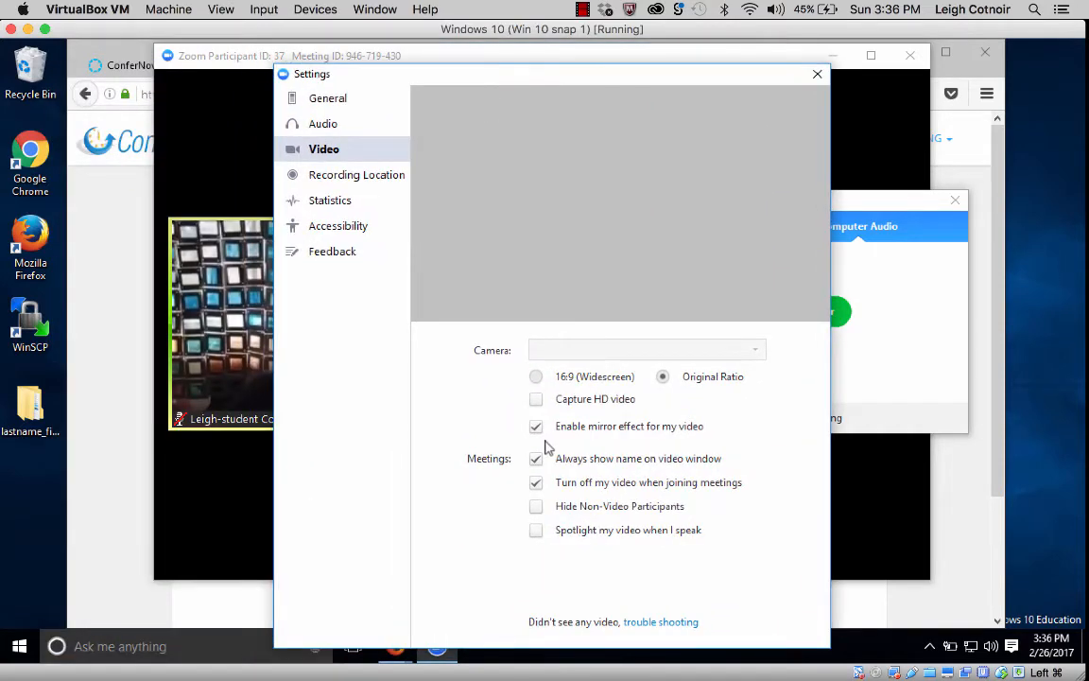
Look over the General settings page, then close the Settings window.
{"action": "left_click", "coordinate": [332, 98]}
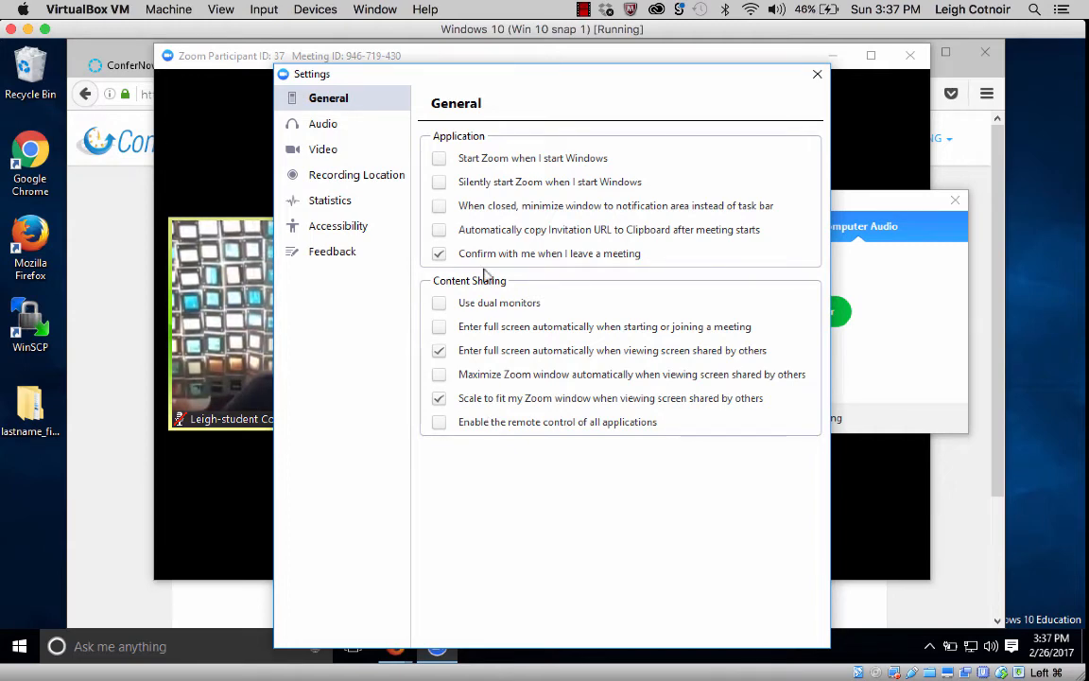
{"action": "left_click", "coordinate": [814, 77]}
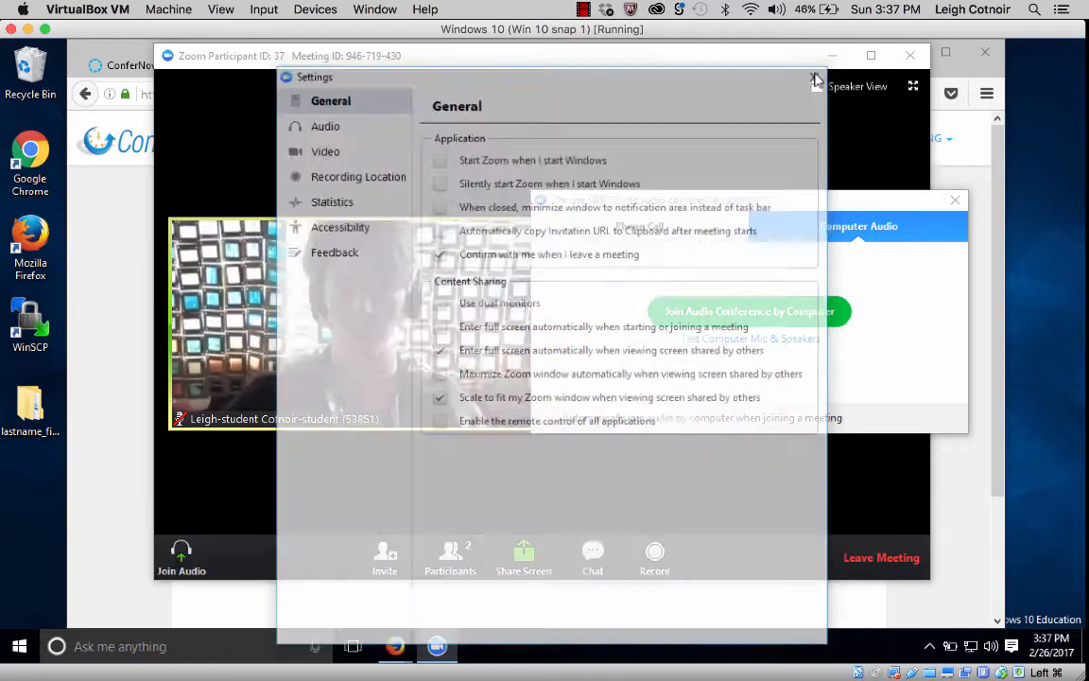
Choose 'Join Audio Conference by Computer' in the audio options box.
{"action": "left_click_drag", "start_coordinate": [781, 204], "coordinate": [632, 184]}
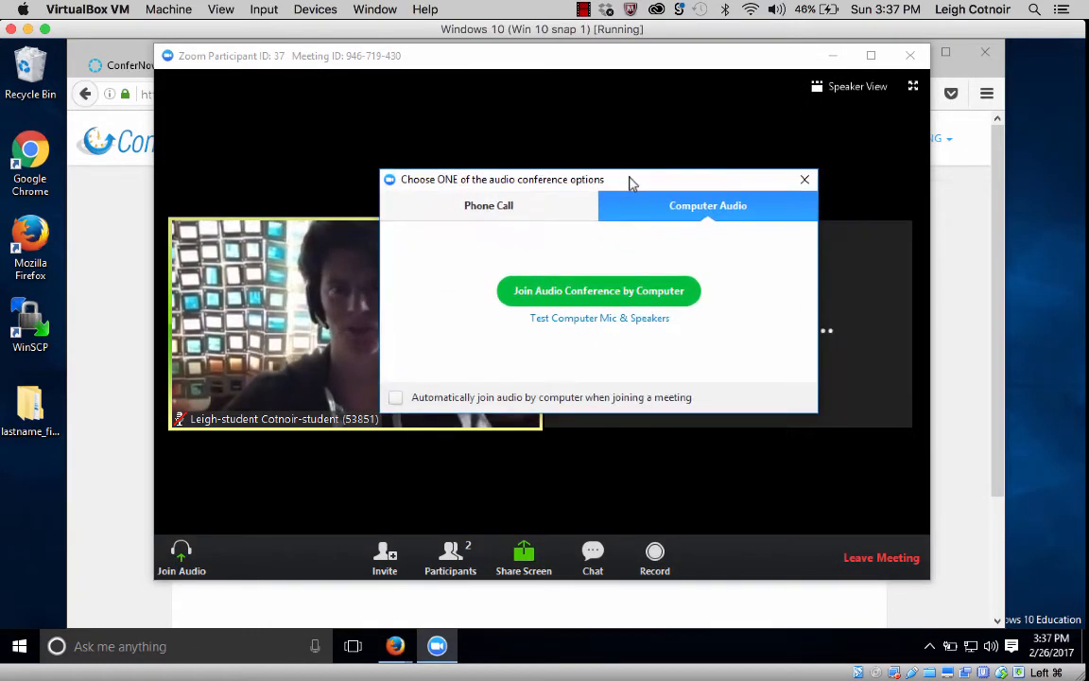
{"action": "left_click", "coordinate": [600, 296]}
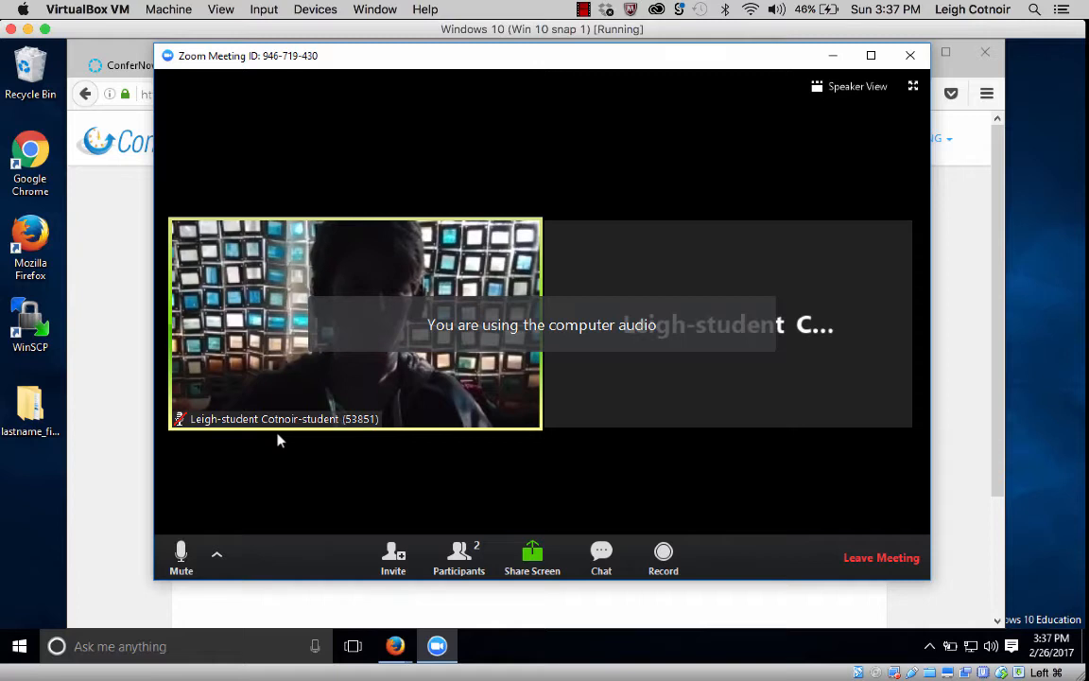
Show the participants list with both attendees and lower the student's raised hand.
{"action": "left_click", "coordinate": [453, 563]}
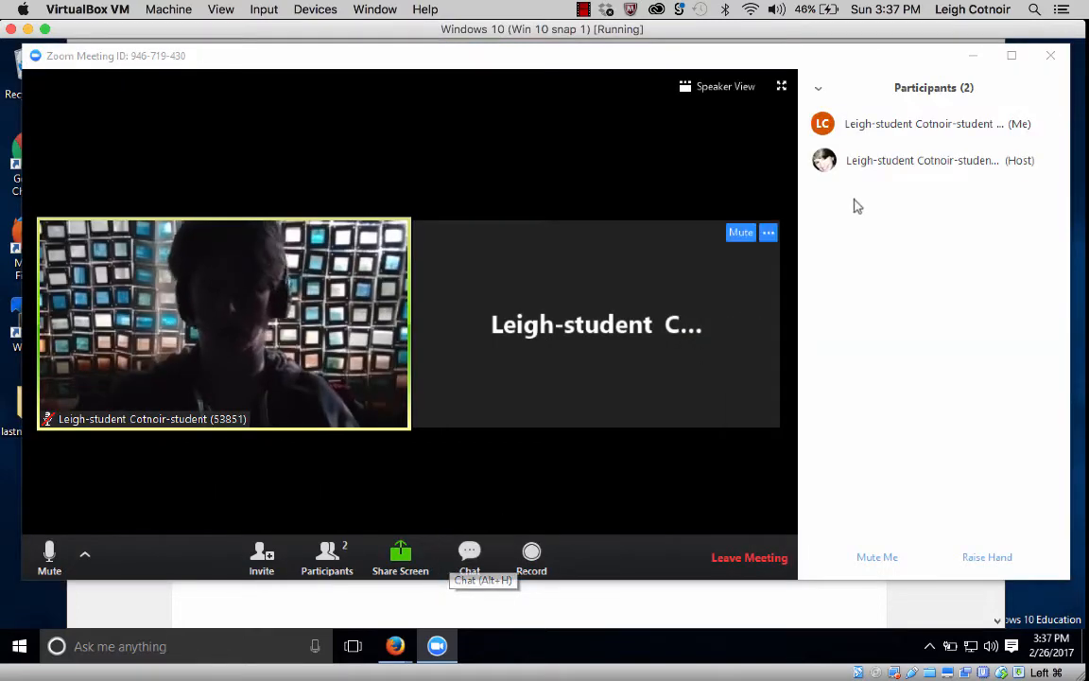
{"action": "mouse_move", "coordinate": [865, 133]}
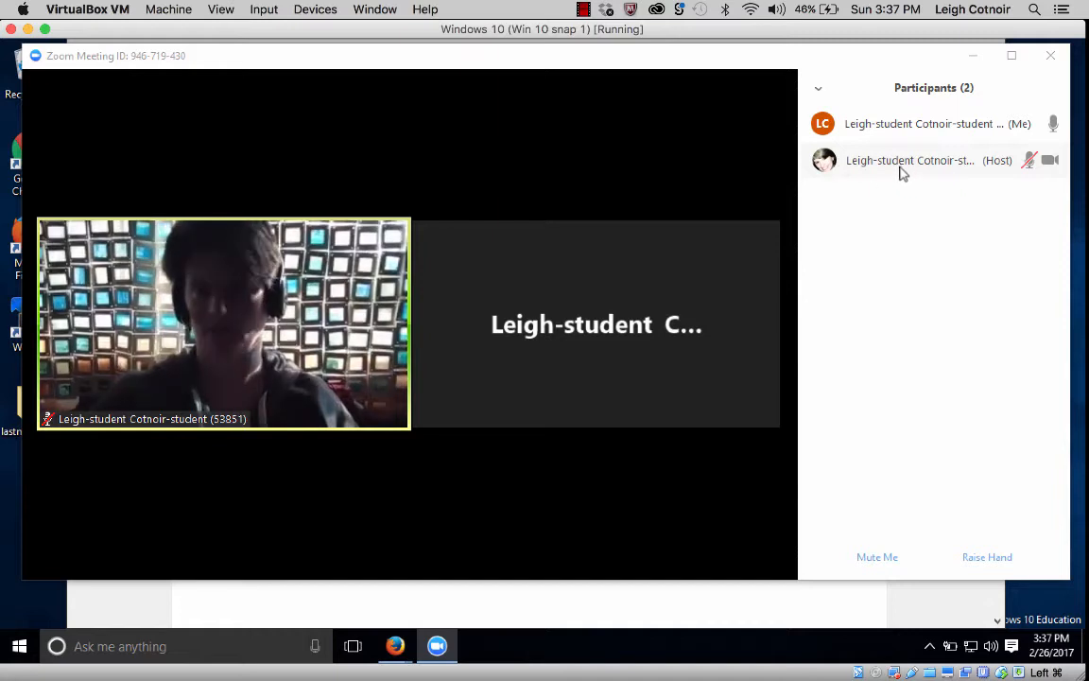
{"action": "mouse_move", "coordinate": [979, 127]}
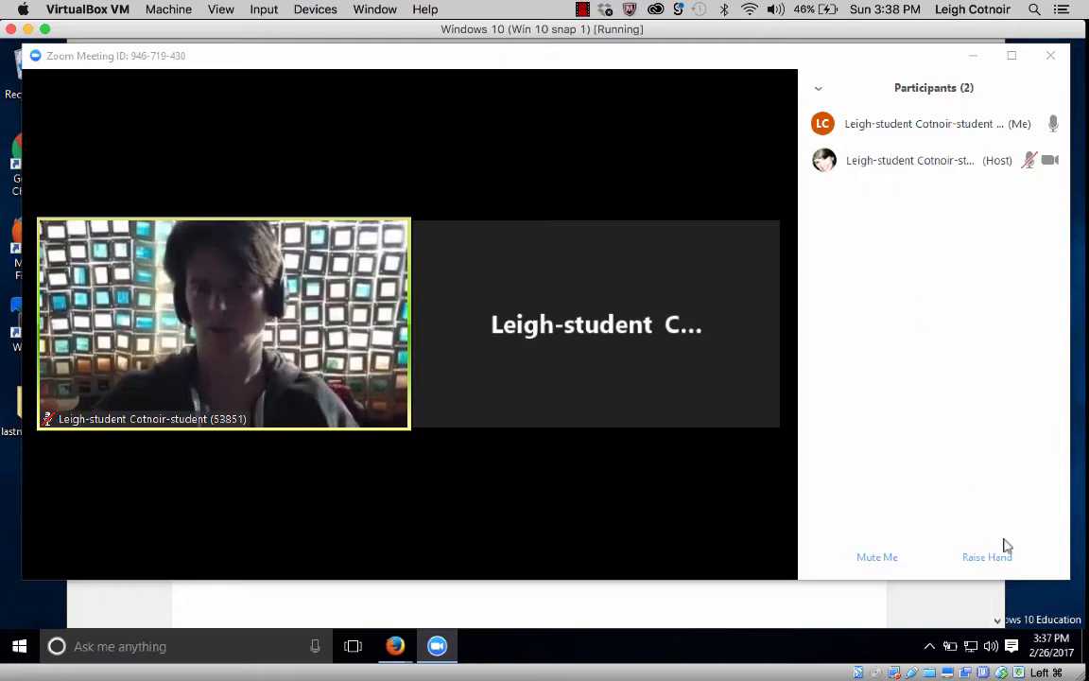
{"action": "mouse_move", "coordinate": [919, 121]}
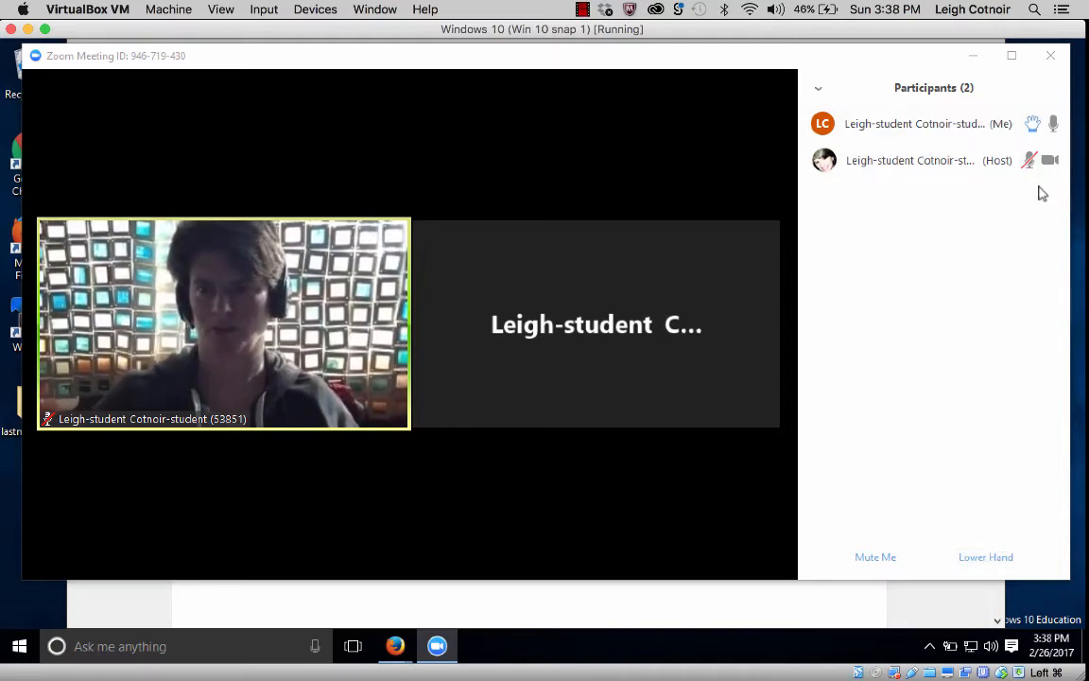
{"action": "mouse_move", "coordinate": [1038, 129]}
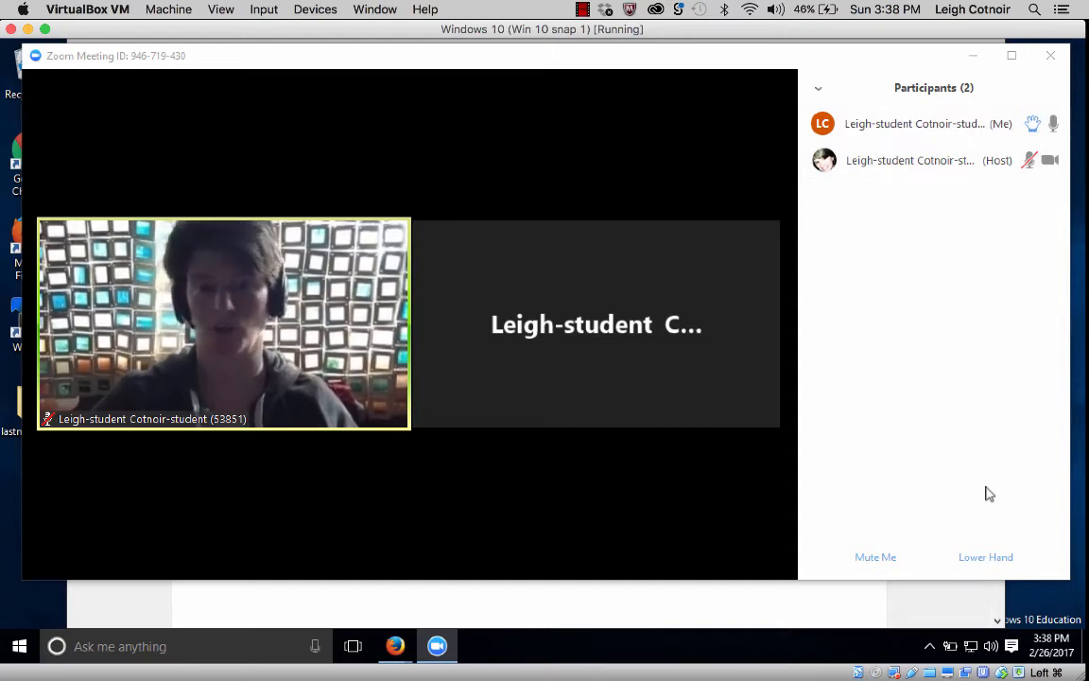
{"action": "left_click", "coordinate": [983, 557]}
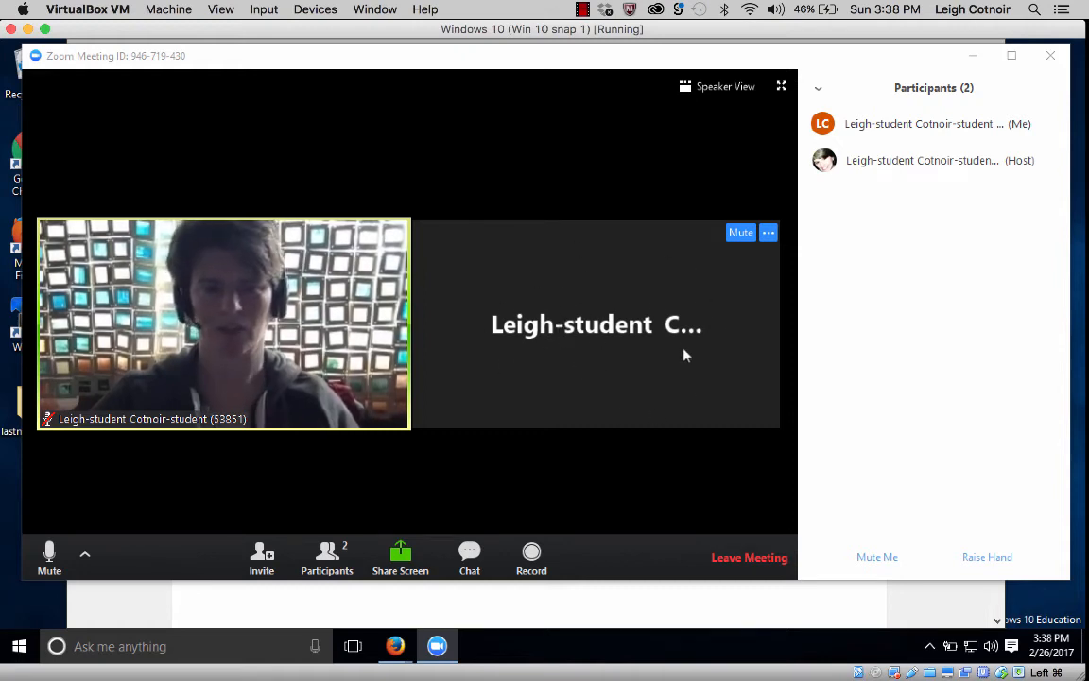
Switch the meeting to speaker view and show the Group Chat panel beside the participants list.
{"action": "left_click", "coordinate": [714, 86]}
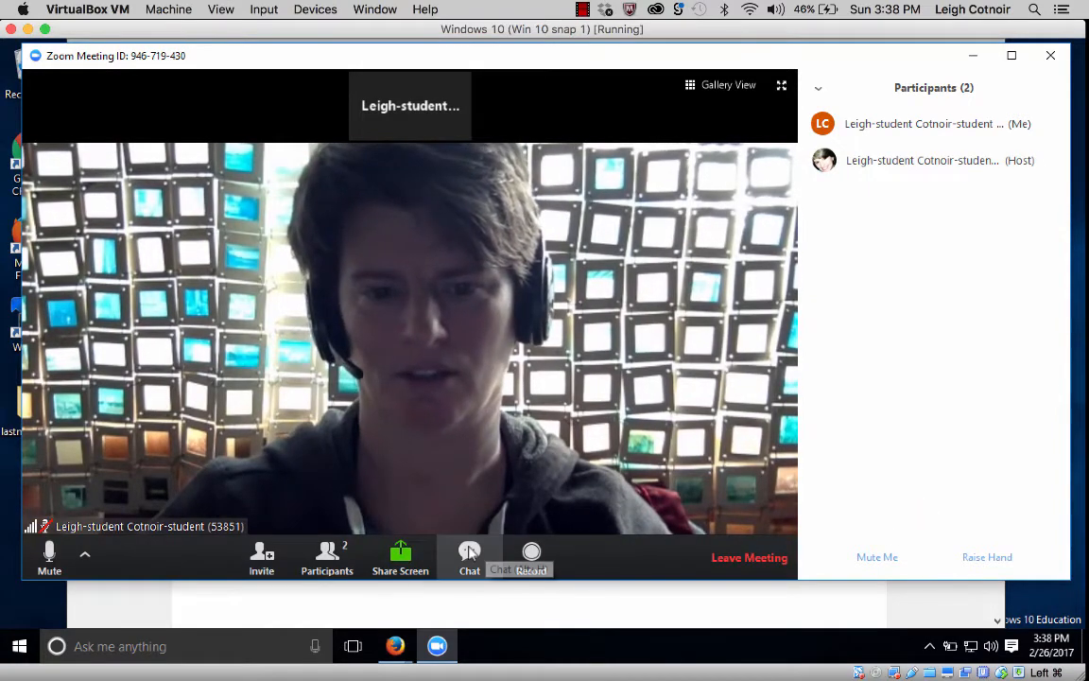
{"action": "left_click", "coordinate": [469, 569]}
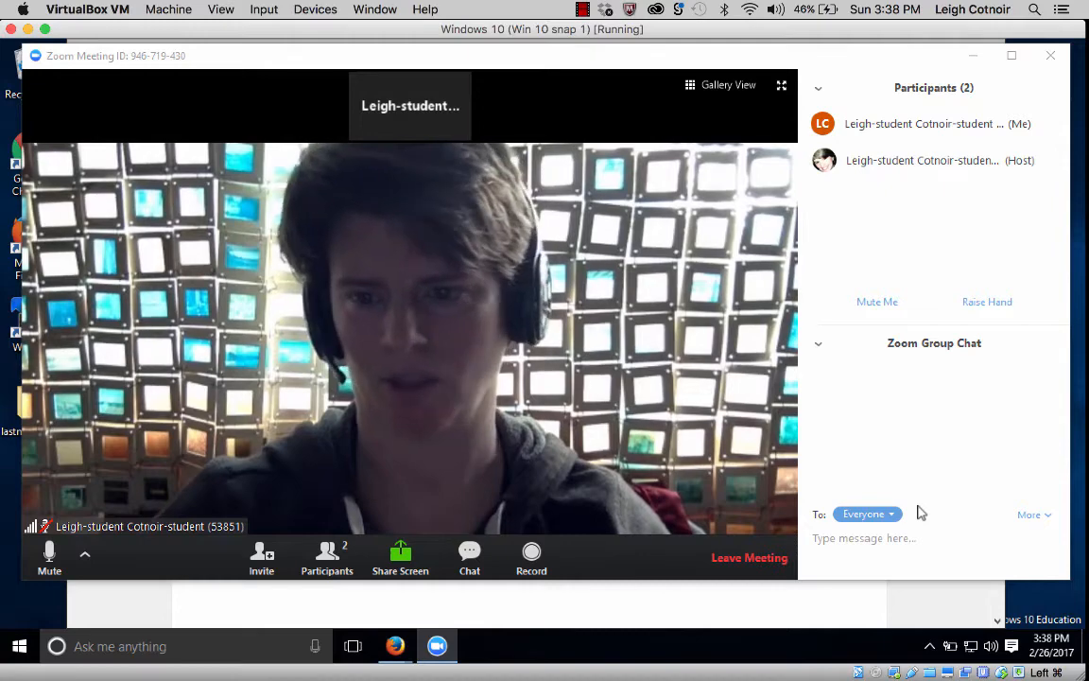
Send 'Hey teacher, your mute is on' to everyone in the group chat.
{"action": "left_click", "coordinate": [844, 541]}
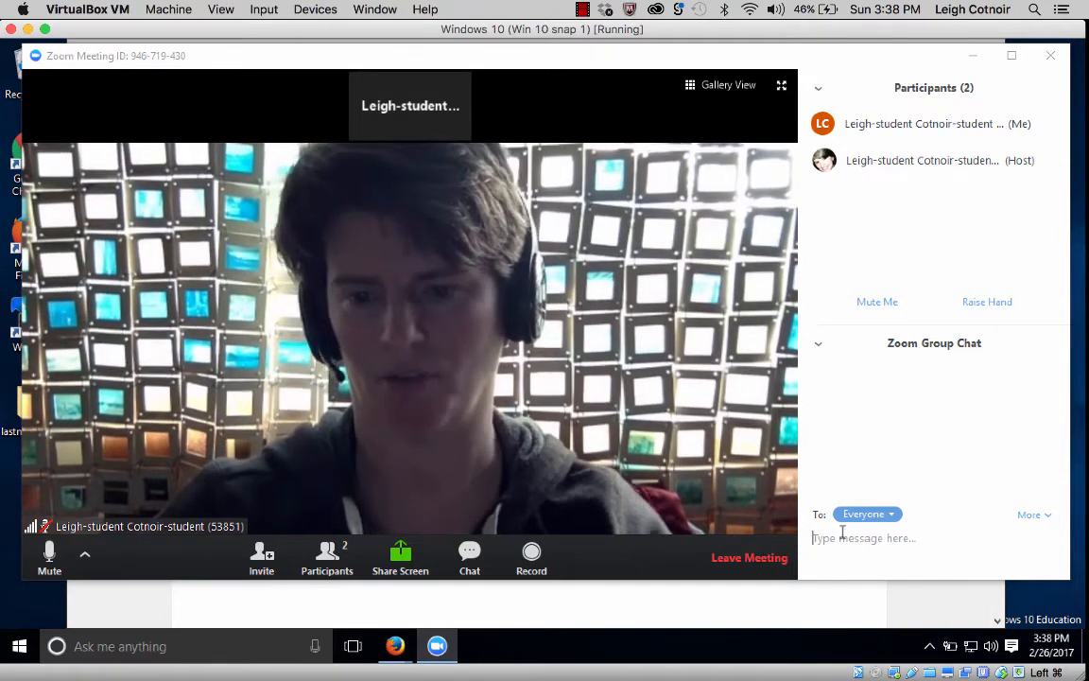
{"action": "type", "text": "Hey"}
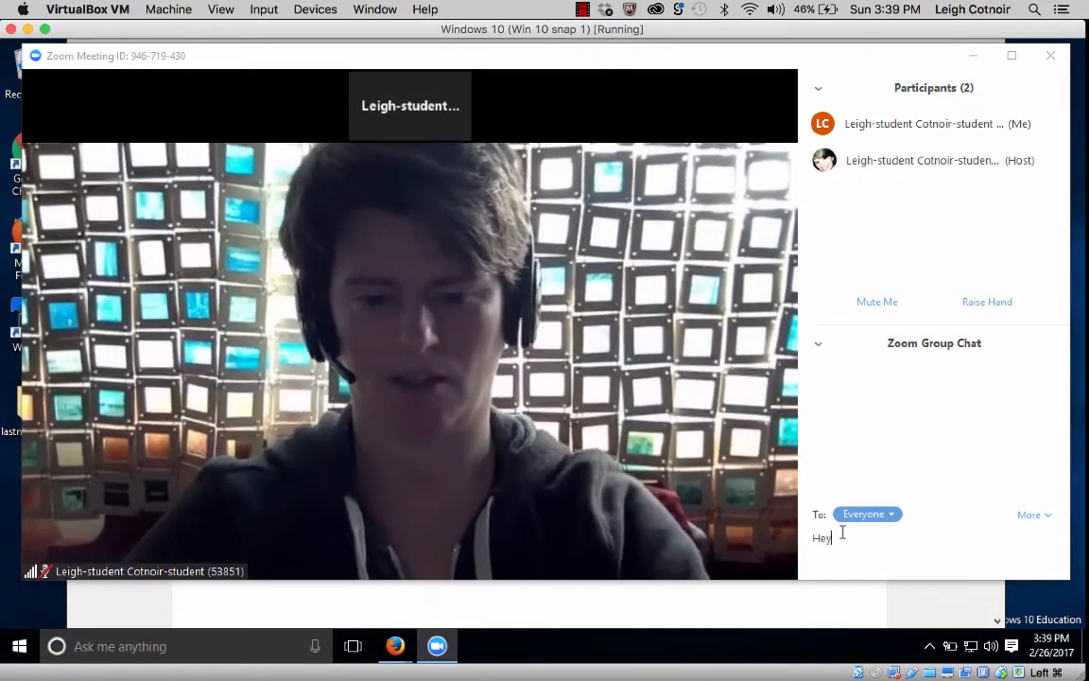
{"action": "type", "text": " teacher, your"}
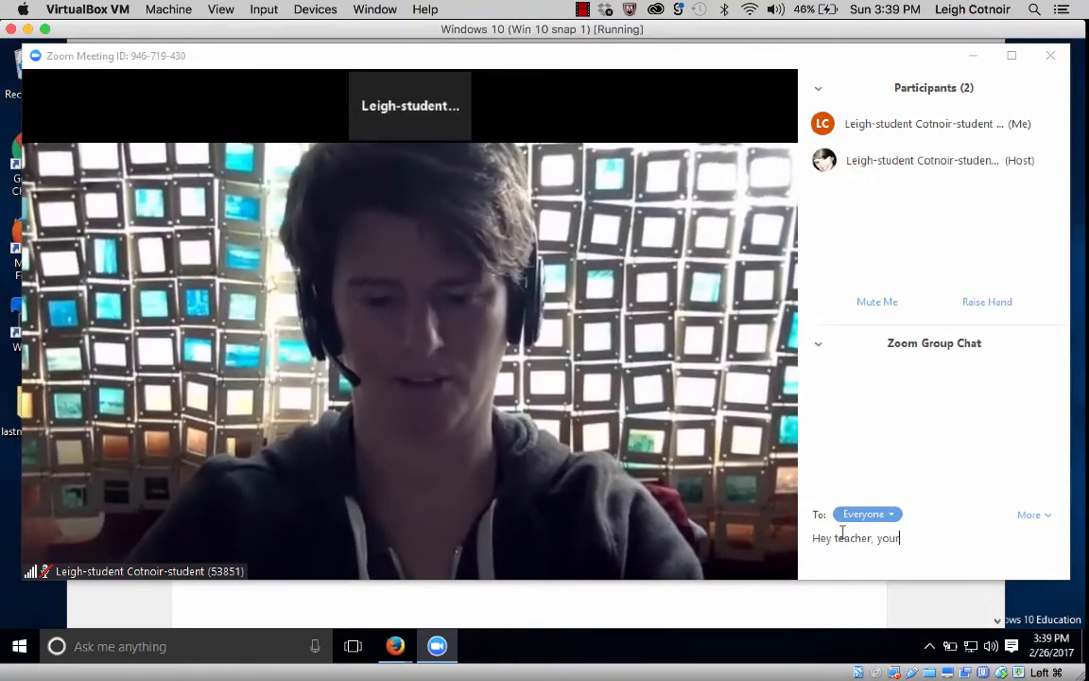
{"action": "type", "text": " mute is on"}
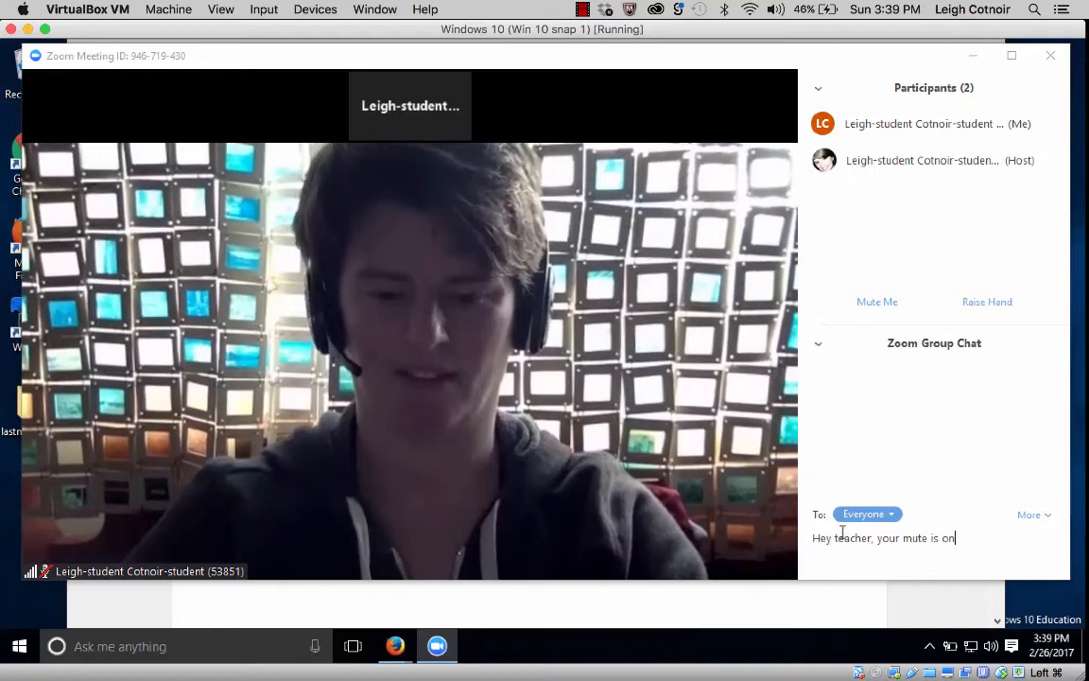
{"action": "key", "text": "Return"}
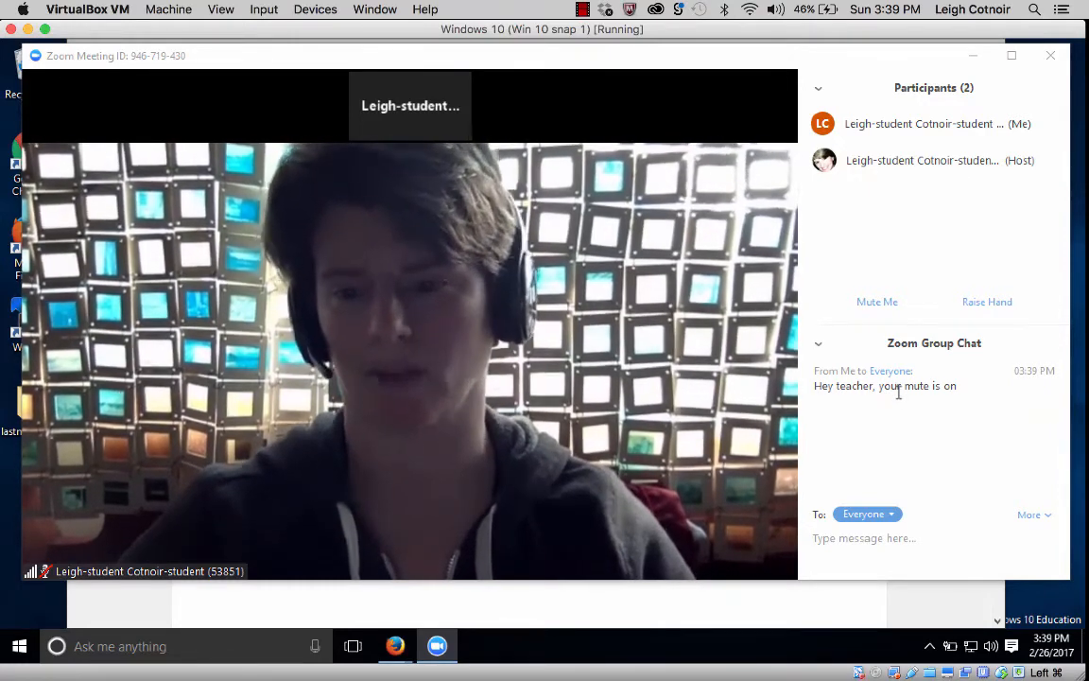
Check the chat recipient list and More options, keeping Everyone as the recipient.
{"action": "left_click", "coordinate": [892, 515]}
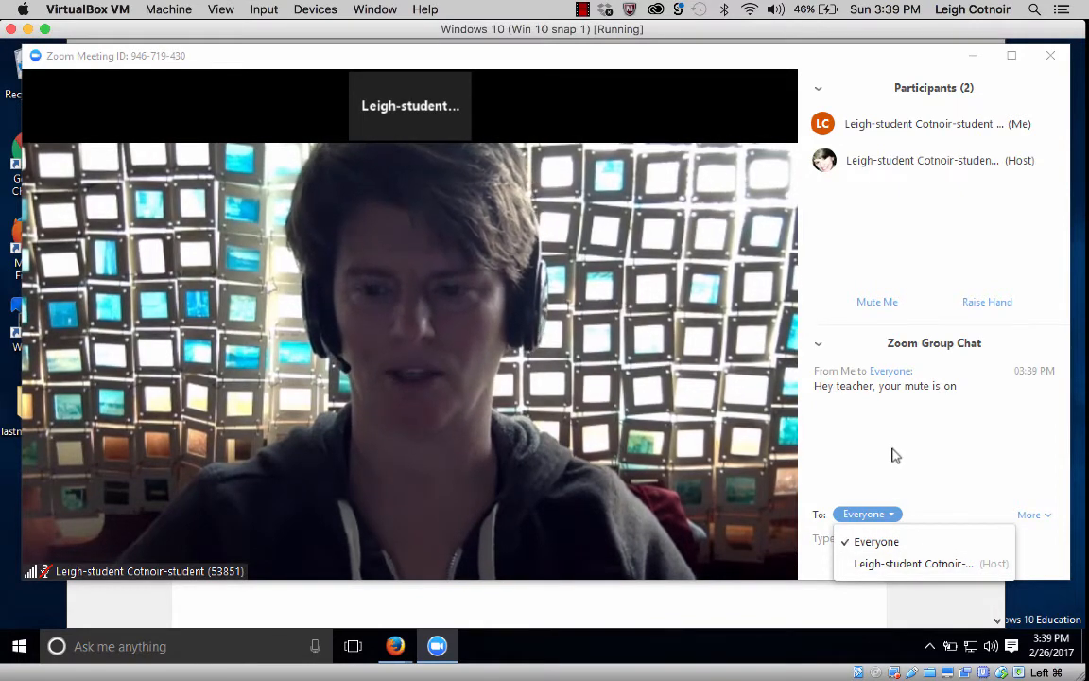
{"action": "left_click", "coordinate": [940, 434]}
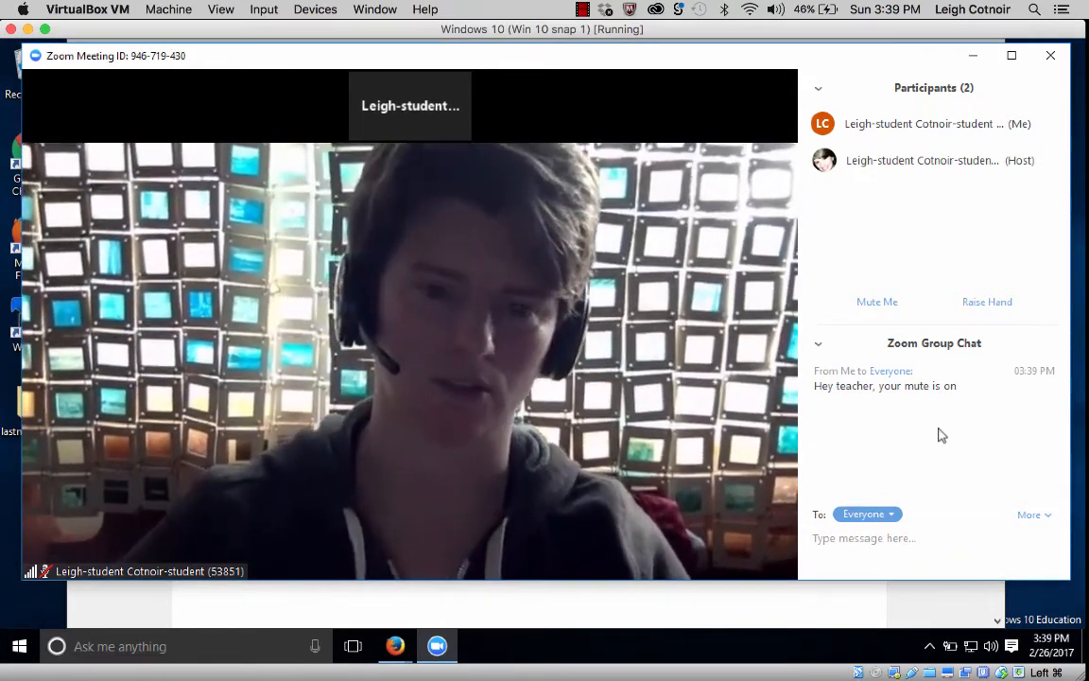
{"action": "left_click", "coordinate": [1039, 521]}
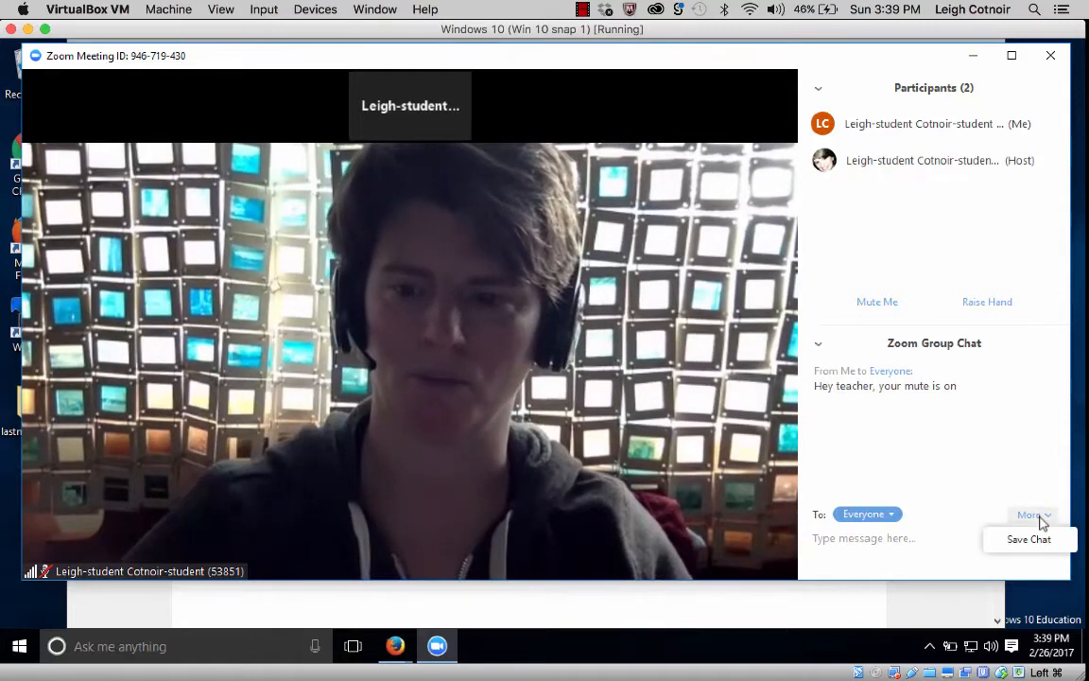
{"action": "left_click", "coordinate": [1030, 540]}
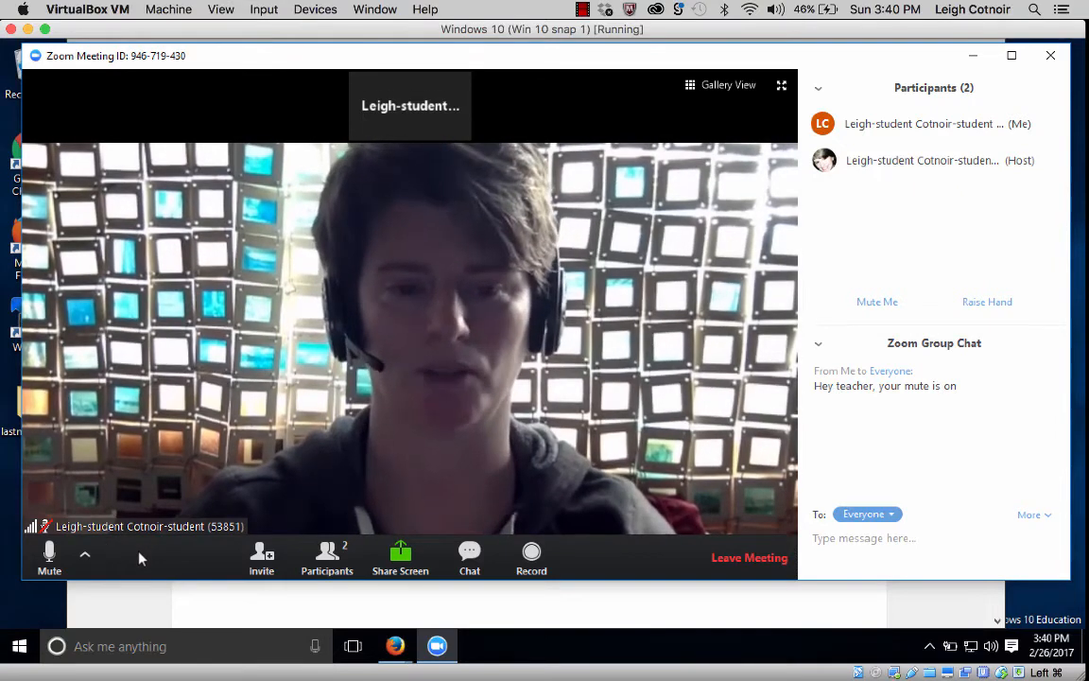
Glance at the microphone and speaker choices, then switch the meeting to full screen.
{"action": "left_click", "coordinate": [85, 556]}
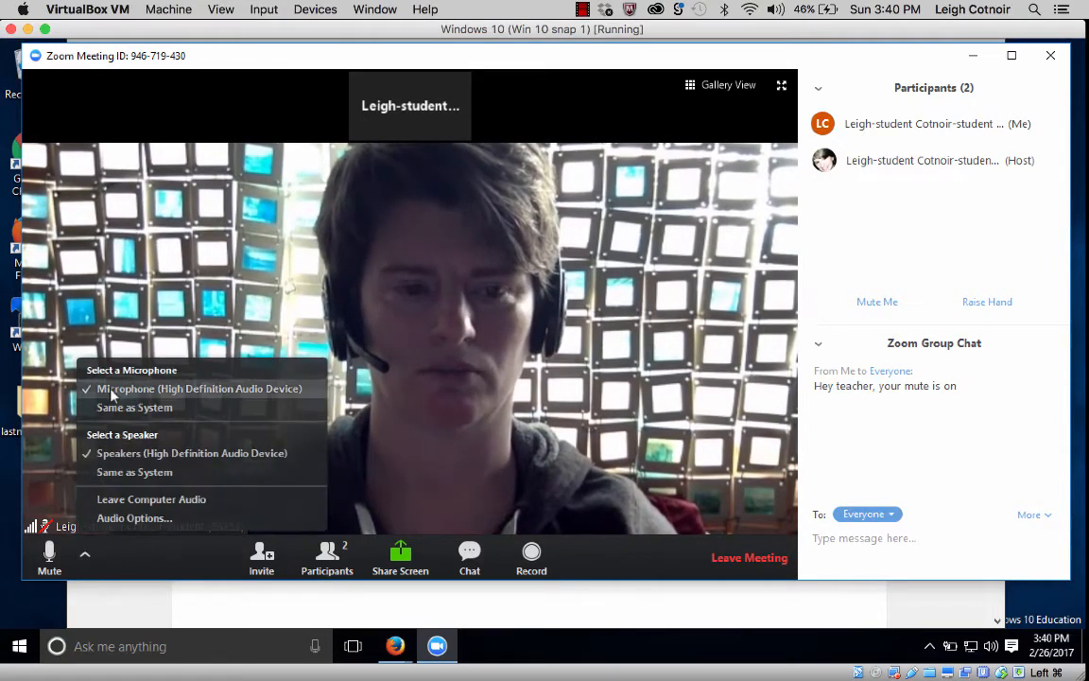
{"action": "left_click", "coordinate": [120, 561]}
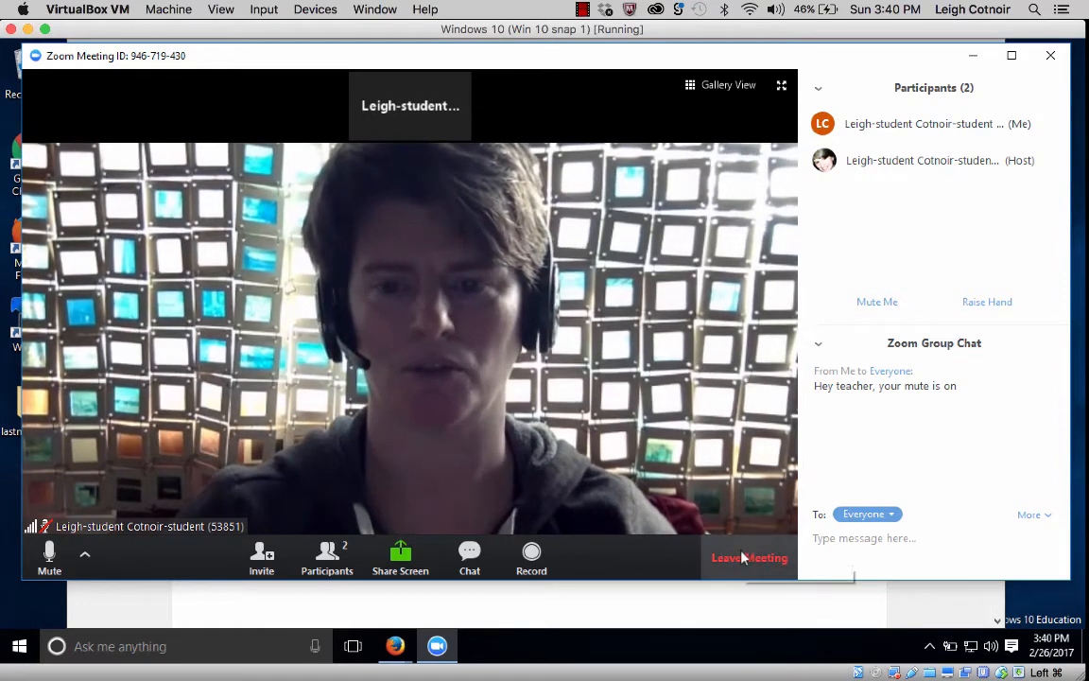
{"action": "left_click", "coordinate": [781, 87]}
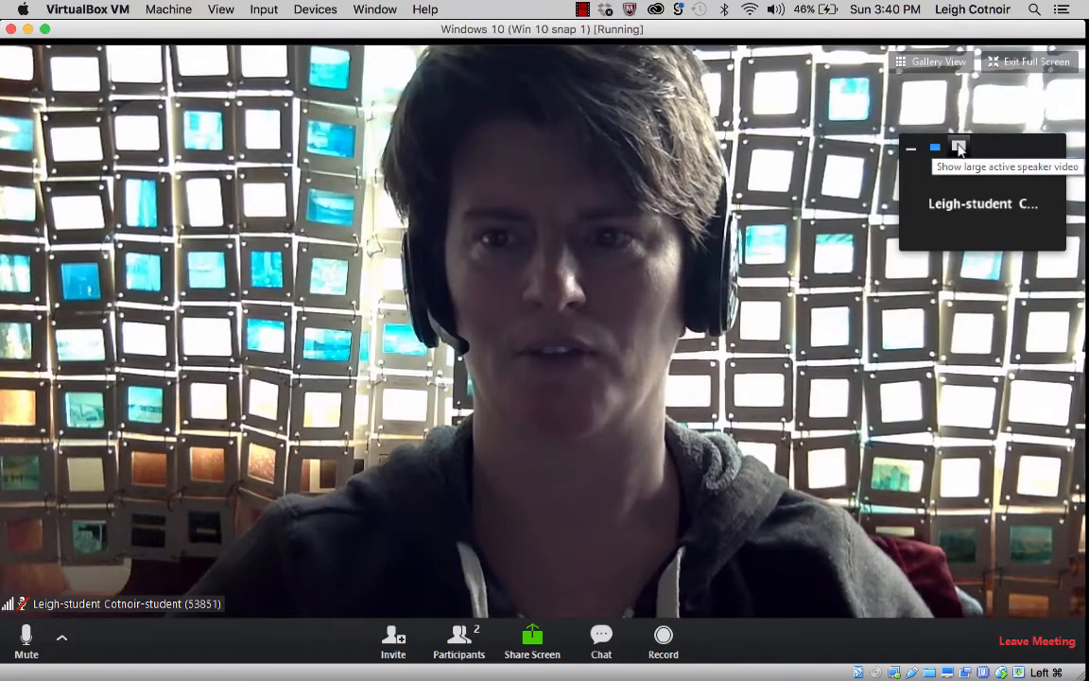
Enlarge, shrink and hide the floating speaker thumbnail, then exit full screen.
{"action": "left_click", "coordinate": [958, 148]}
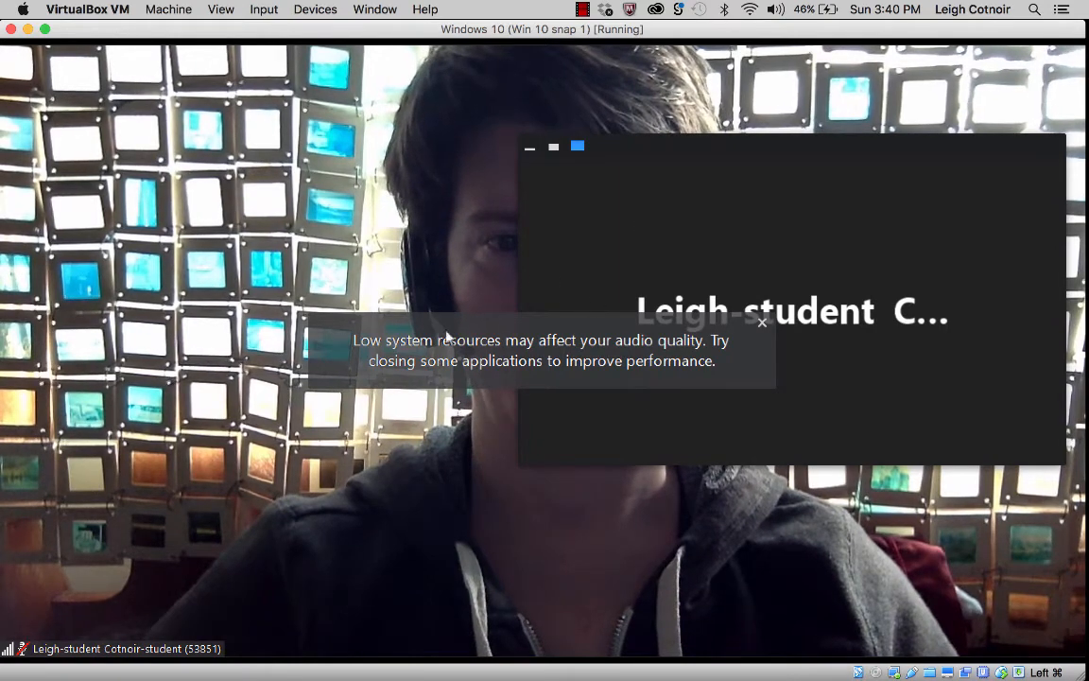
{"action": "mouse_move", "coordinate": [441, 346]}
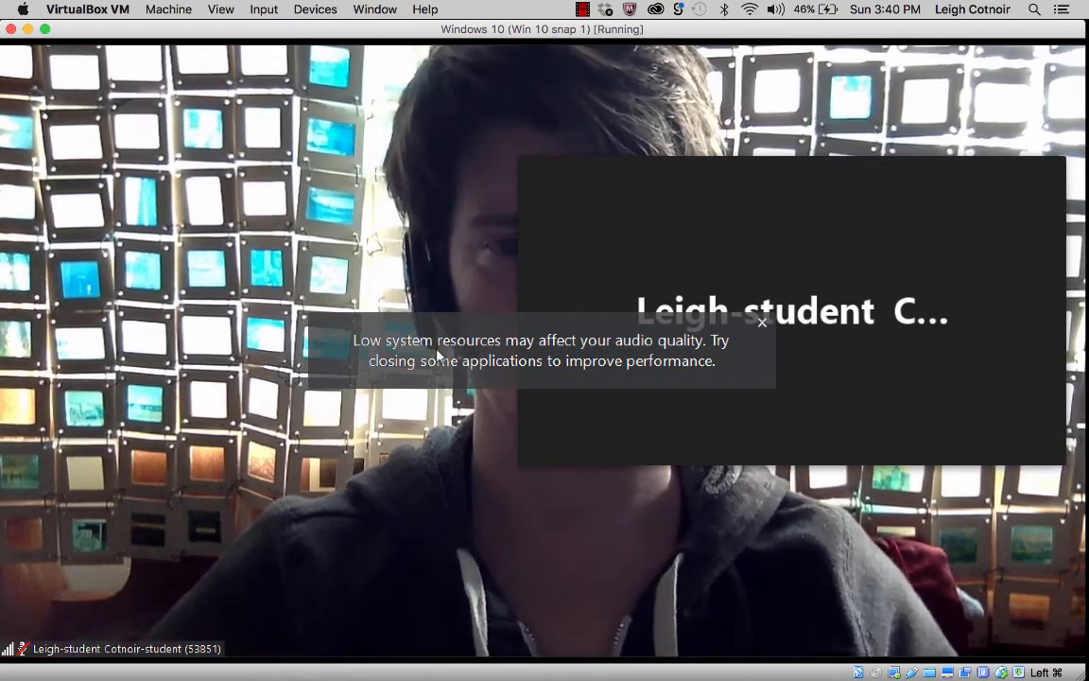
{"action": "mouse_move", "coordinate": [567, 270]}
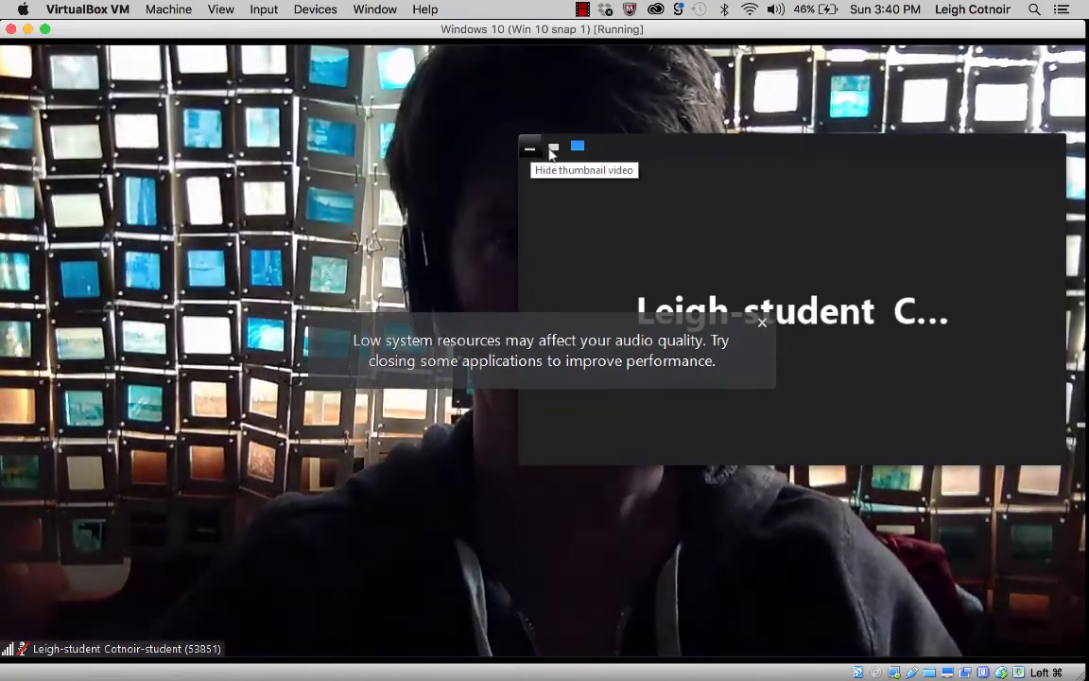
{"action": "left_click", "coordinate": [530, 149]}
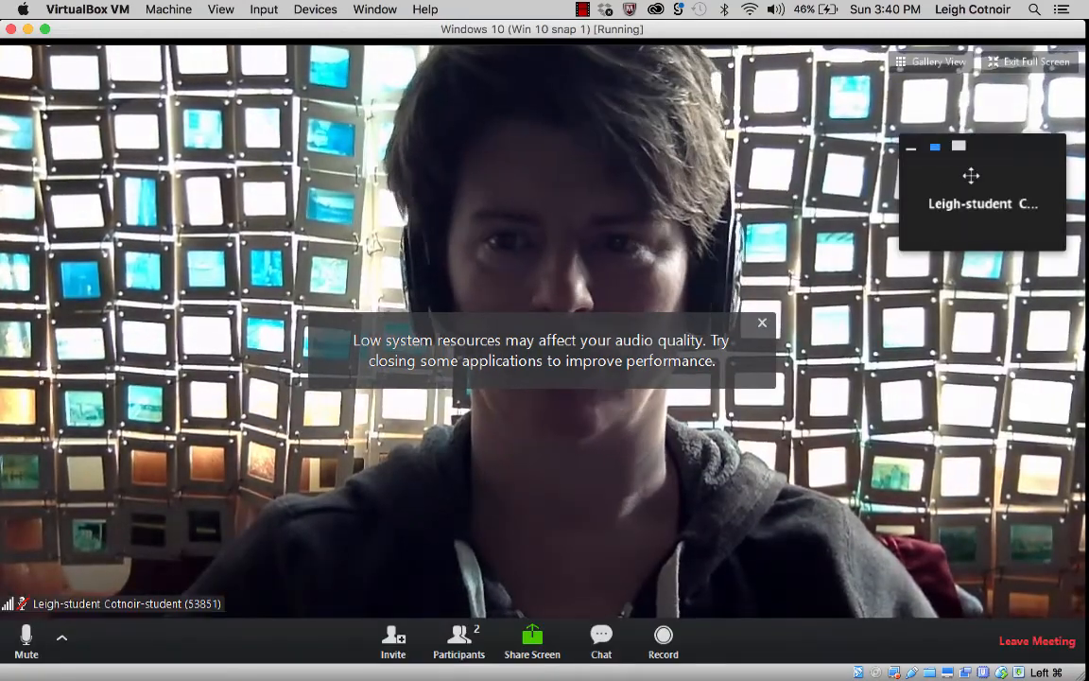
{"action": "left_click", "coordinate": [911, 147]}
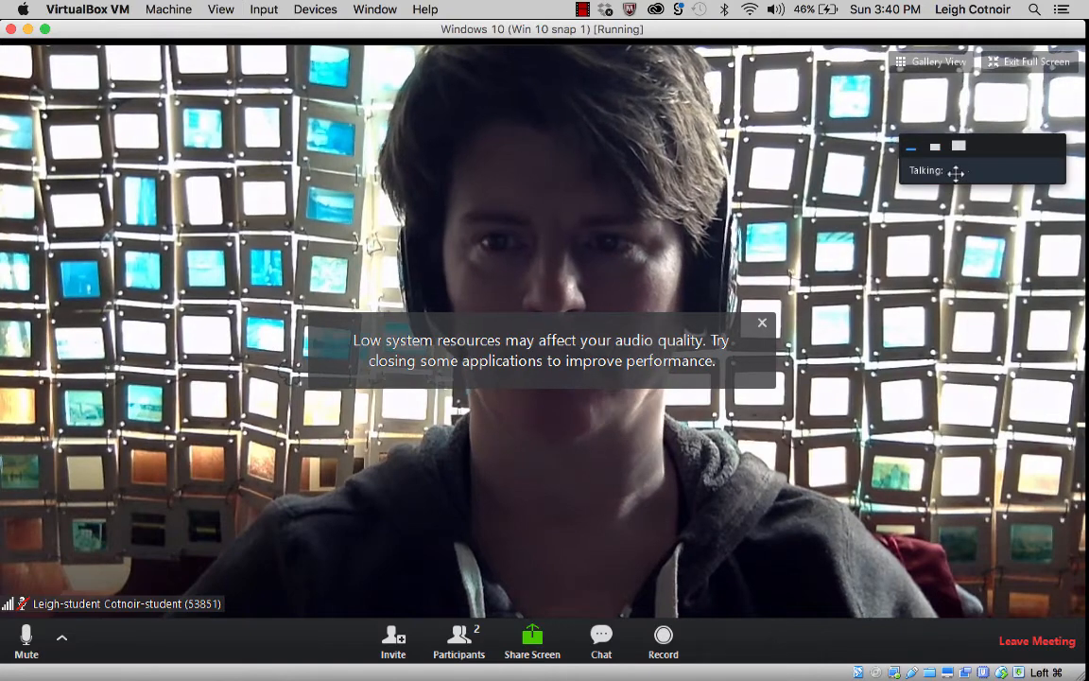
{"action": "left_click", "coordinate": [1031, 62]}
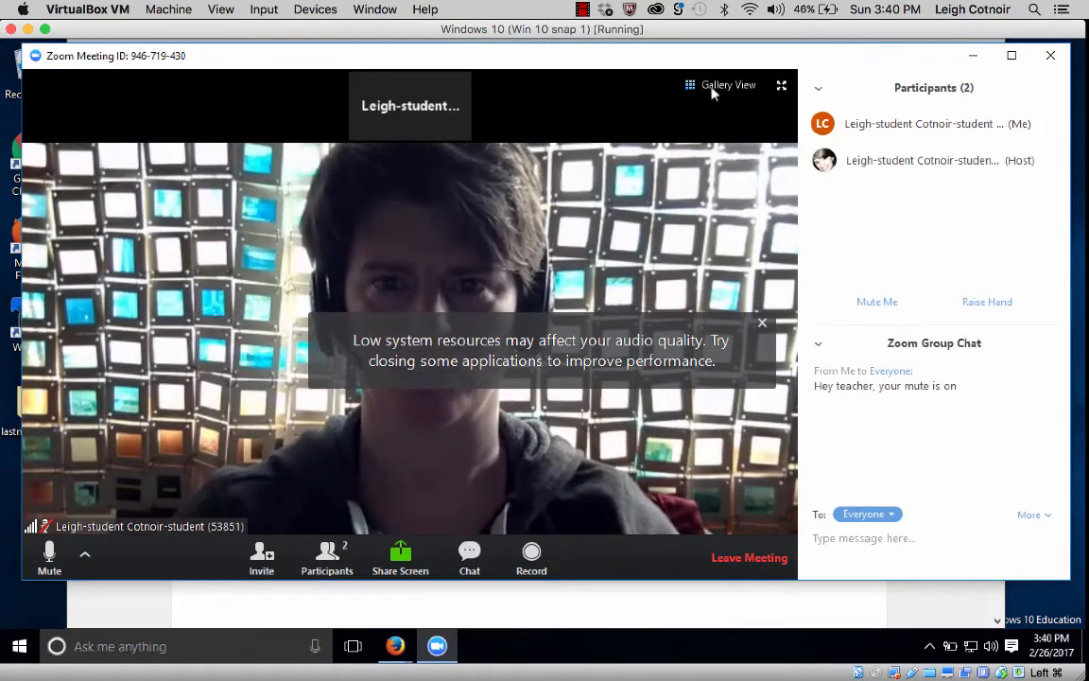
Switch to Gallery View tiles and bring up the screen-sharing choices.
{"action": "left_click", "coordinate": [715, 88]}
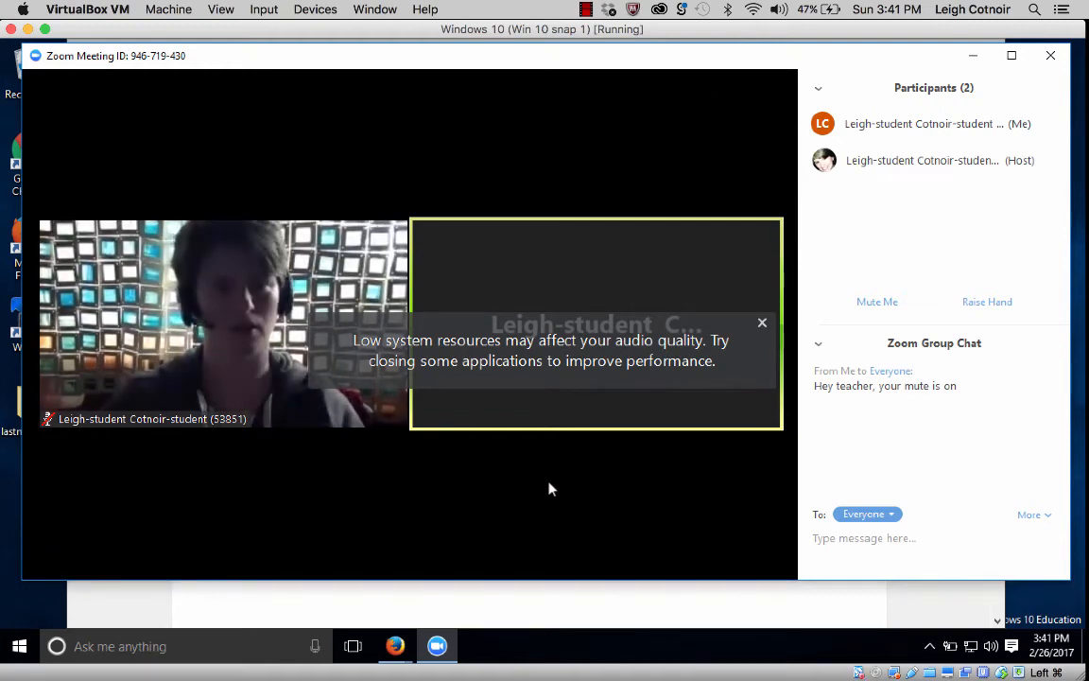
{"action": "mouse_move", "coordinate": [419, 559]}
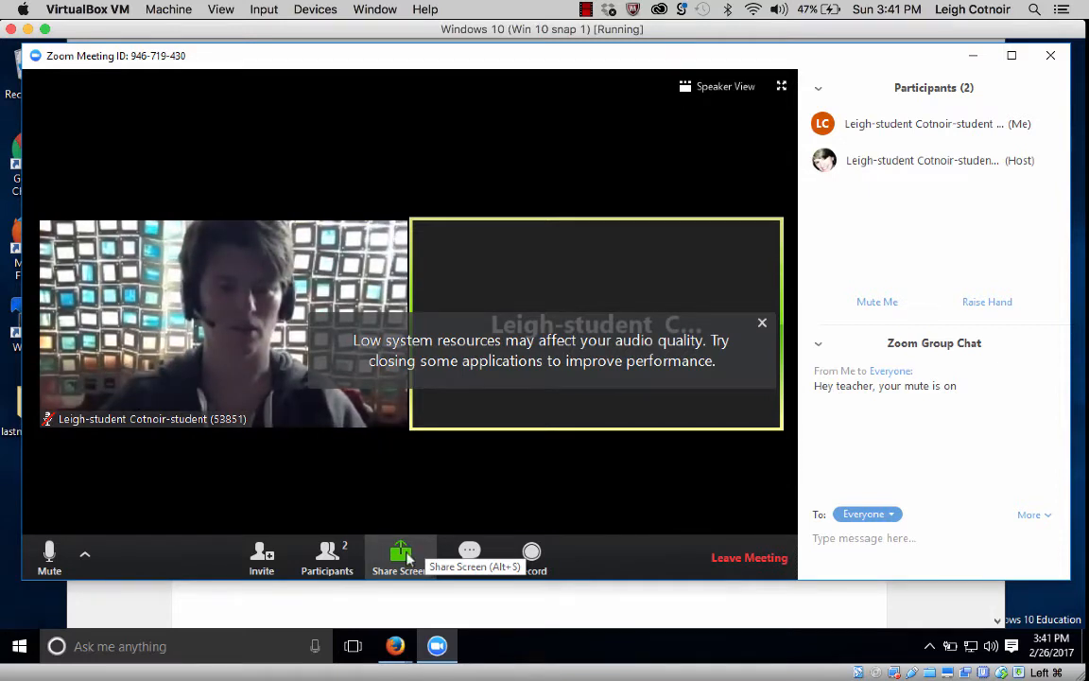
{"action": "left_click", "coordinate": [406, 555]}
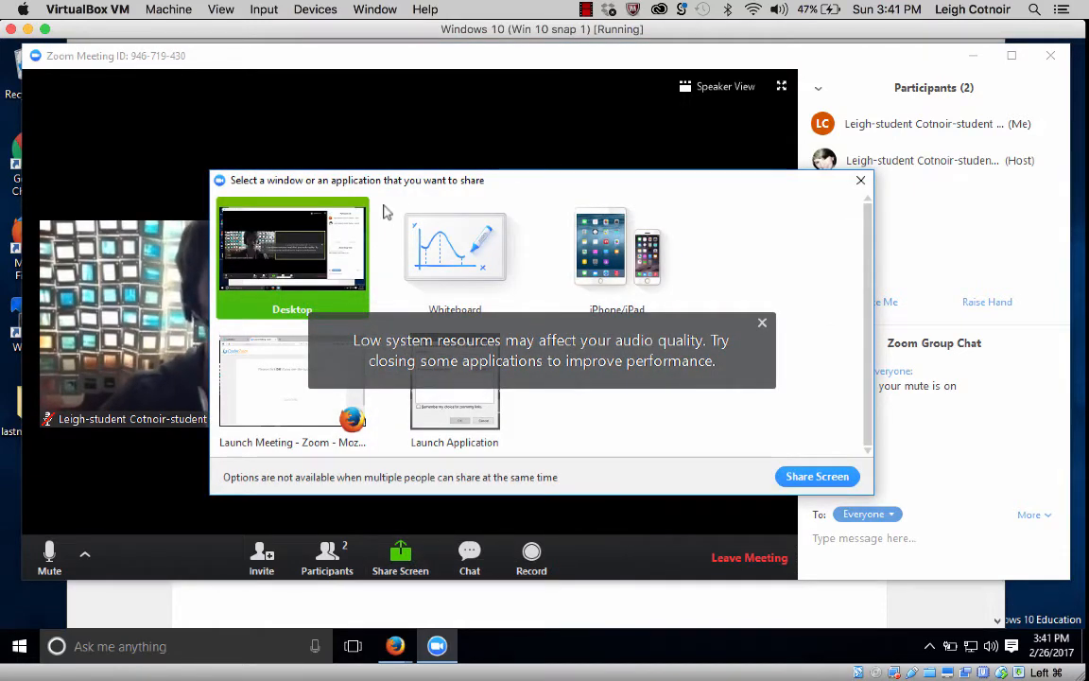
Dismiss the low system resources warning and share the whole Desktop.
{"action": "left_click", "coordinate": [762, 324]}
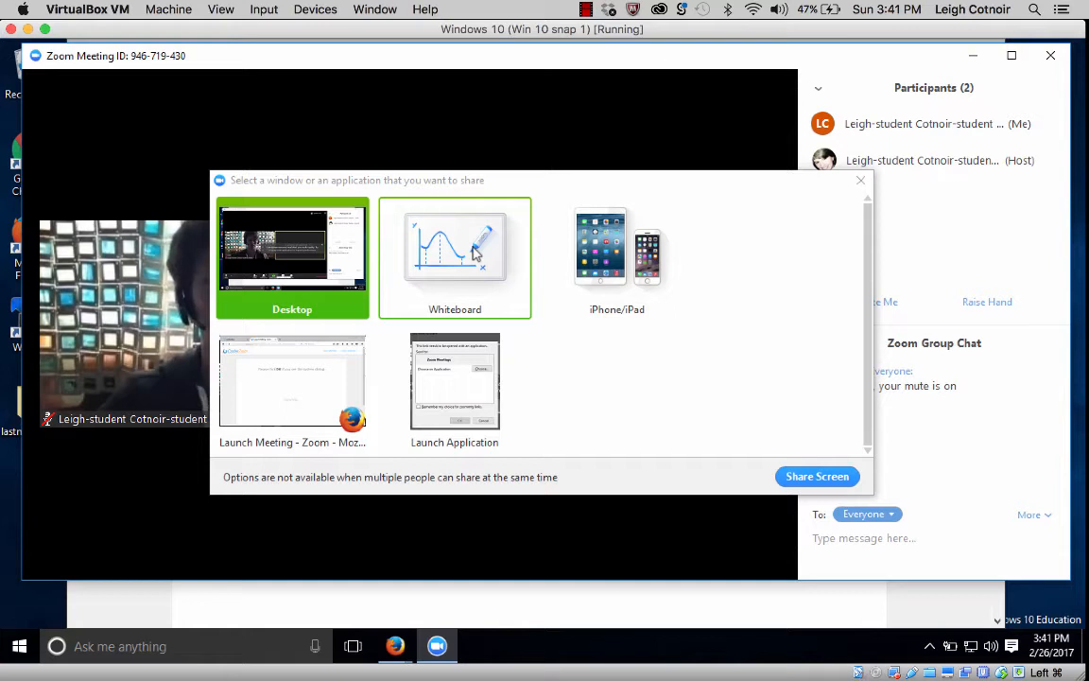
{"action": "left_click", "coordinate": [276, 249]}
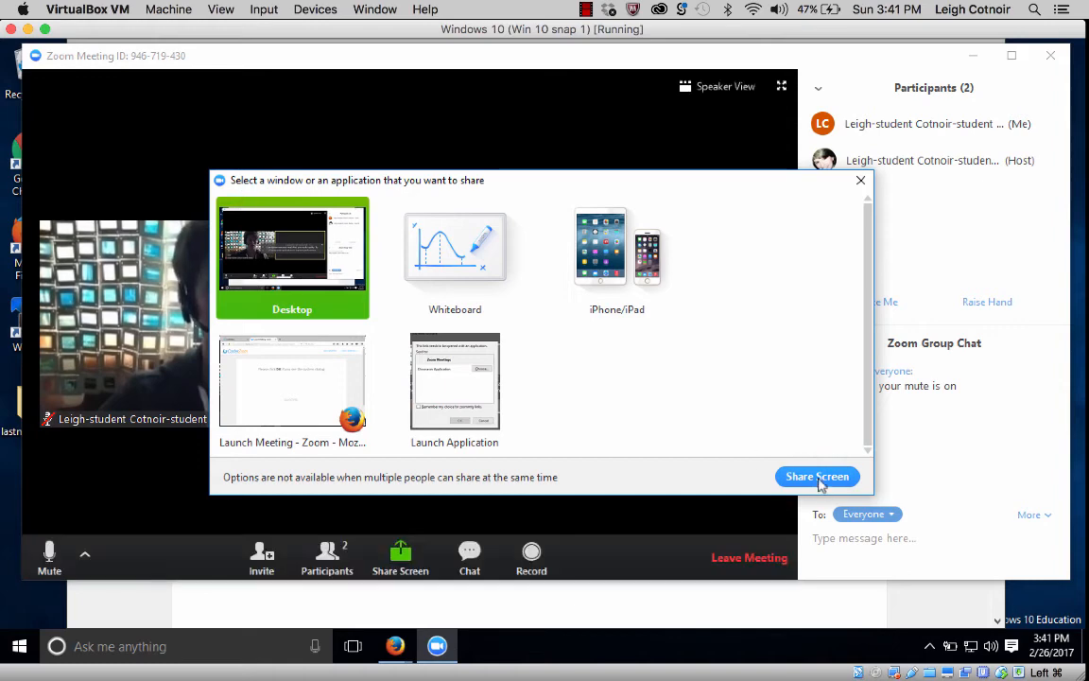
{"action": "left_click", "coordinate": [817, 478]}
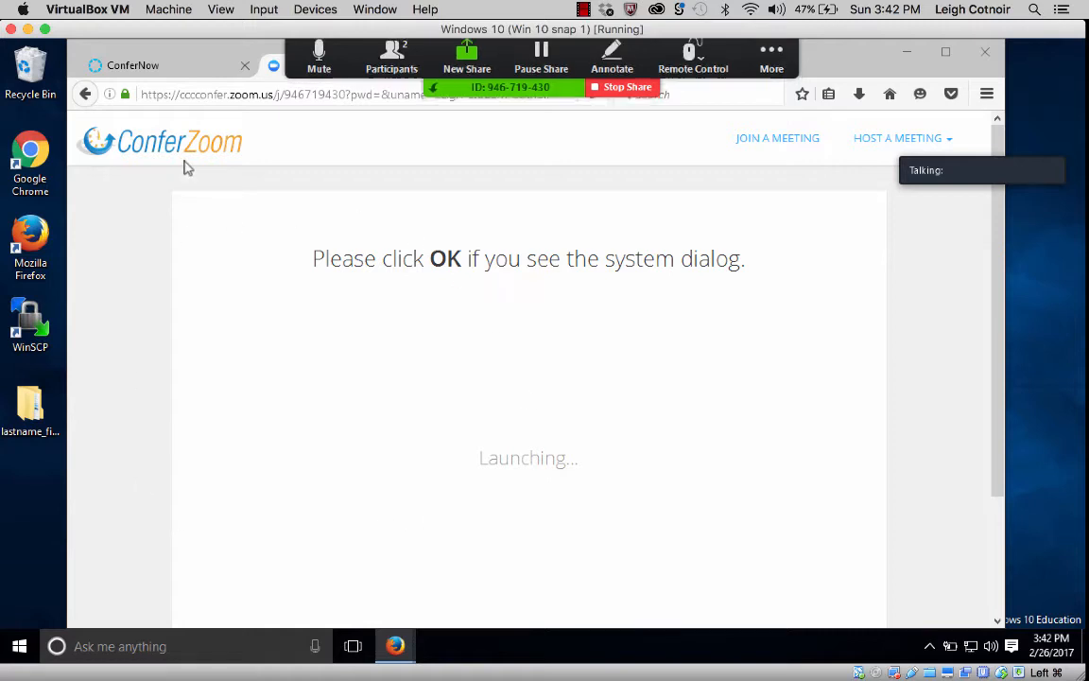
Load miracosta.edu in the Firefox tab.
{"action": "left_click", "coordinate": [454, 68]}
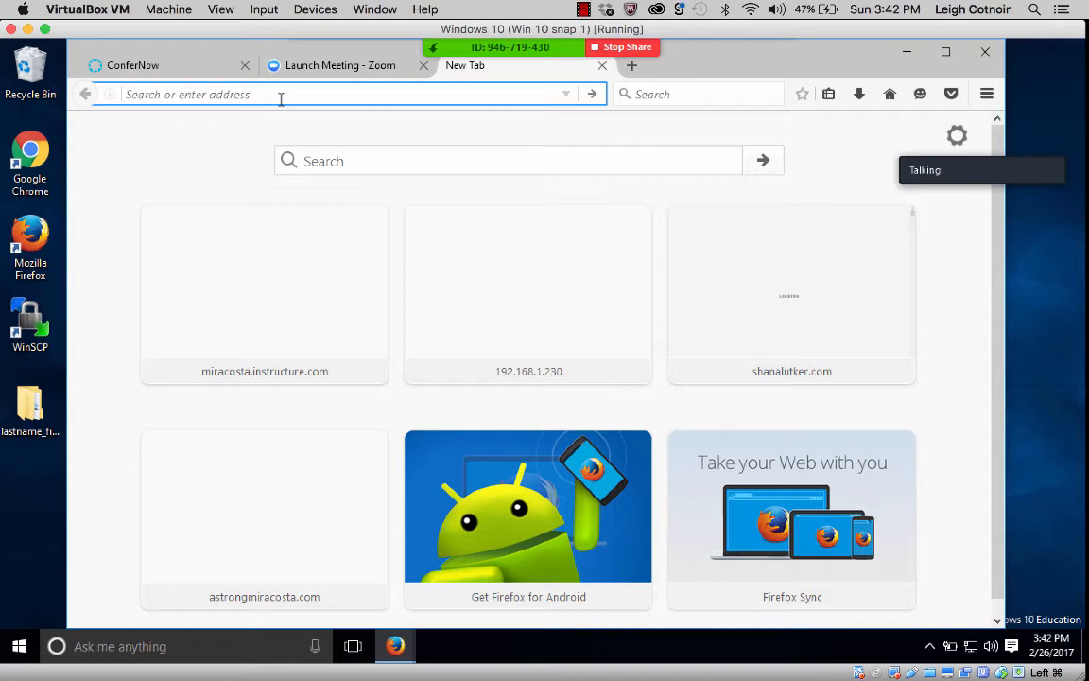
{"action": "type", "text": "mira"}
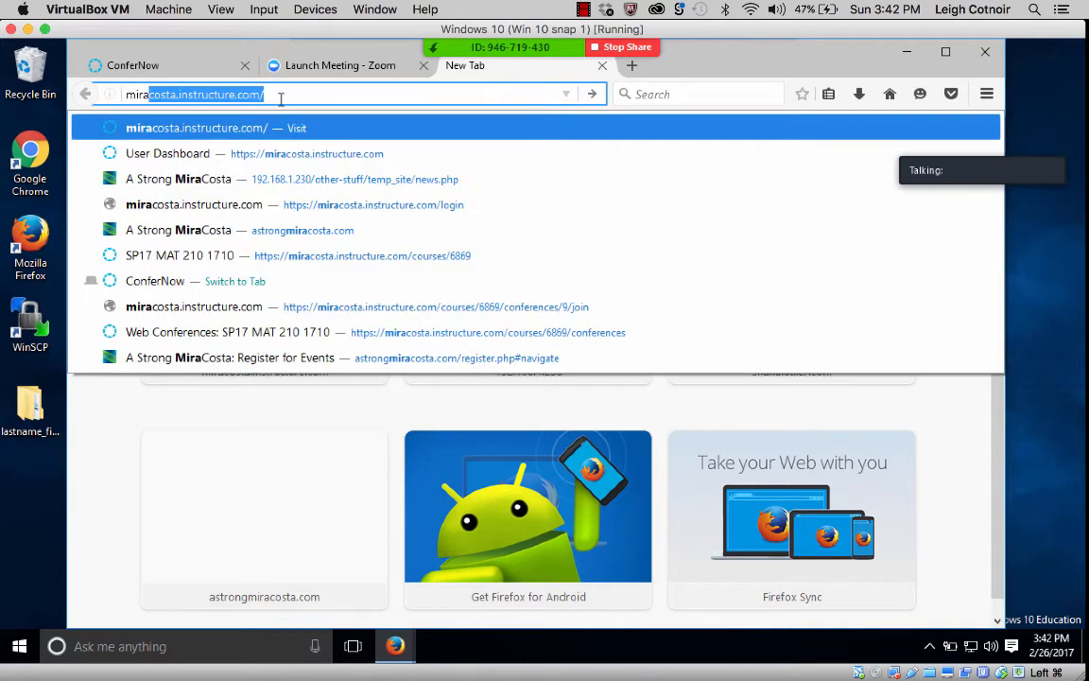
{"action": "type", "text": "c"}
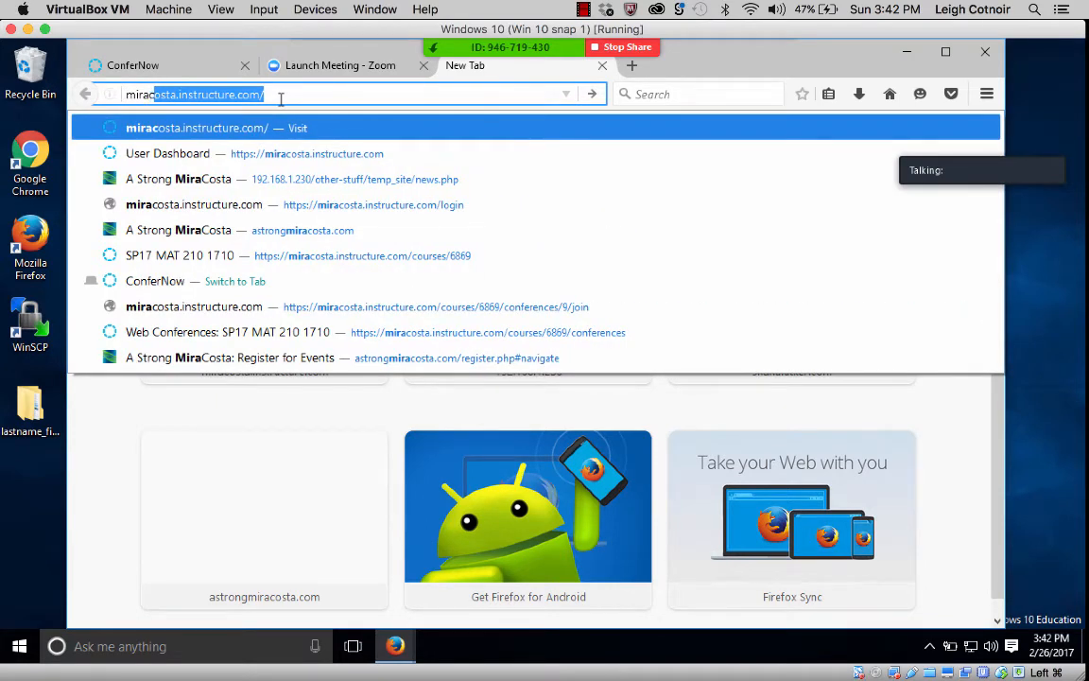
{"action": "type", "text": "osta.e"}
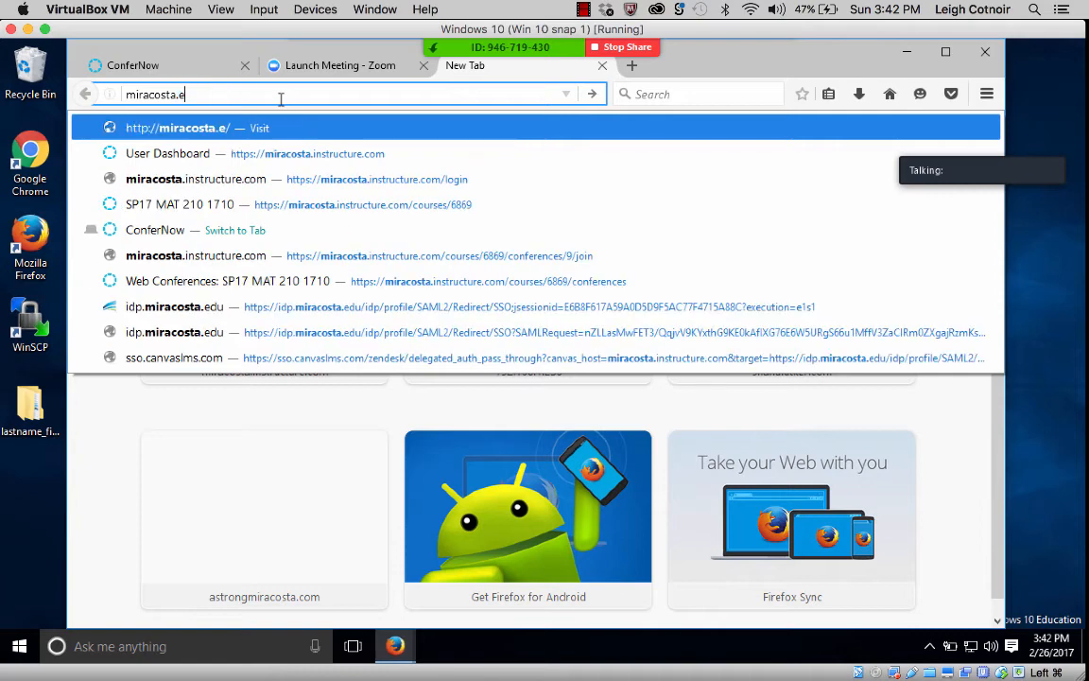
{"action": "type", "text": "du"}
{"action": "key", "text": "Return"}
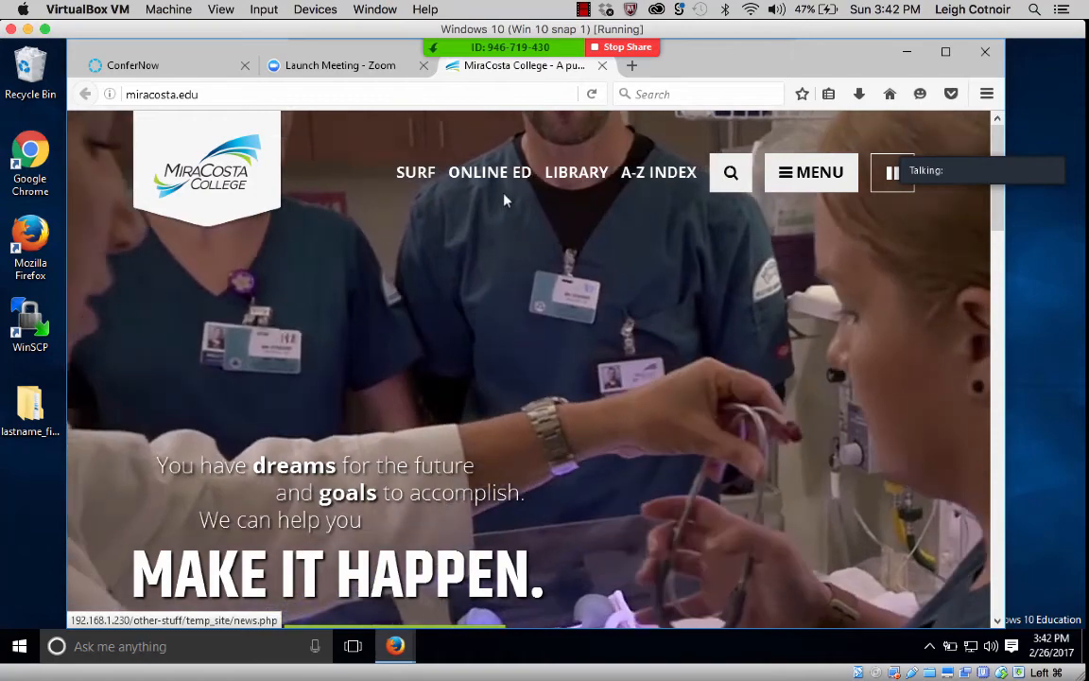
{"action": "mouse_move", "coordinate": [400, 59]}
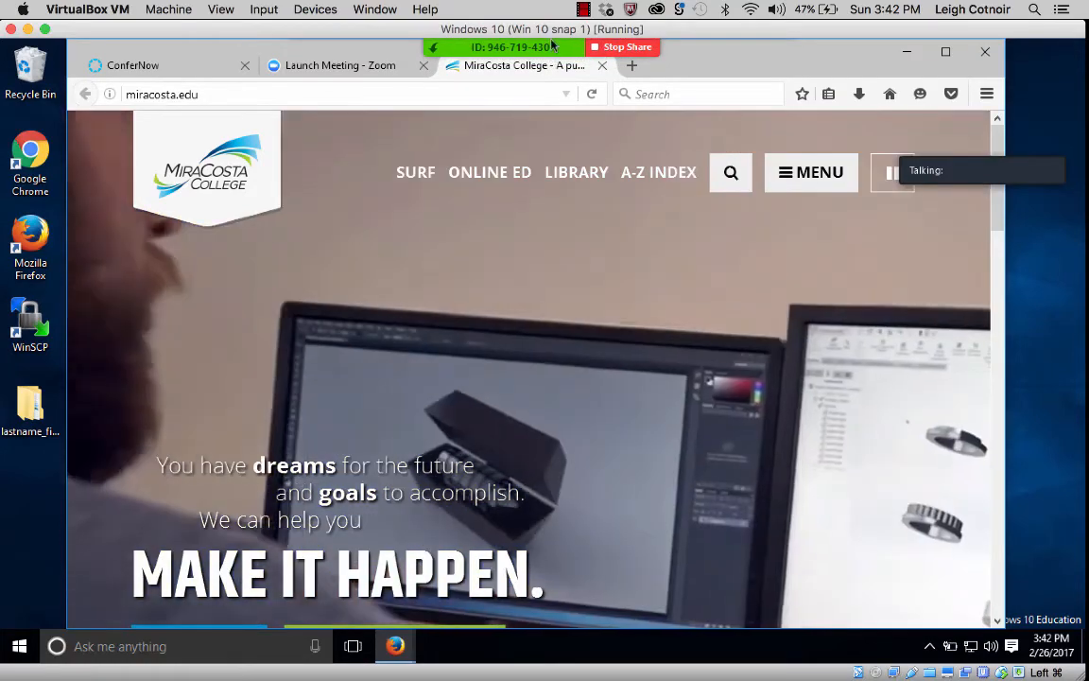
{"action": "mouse_move", "coordinate": [554, 38]}
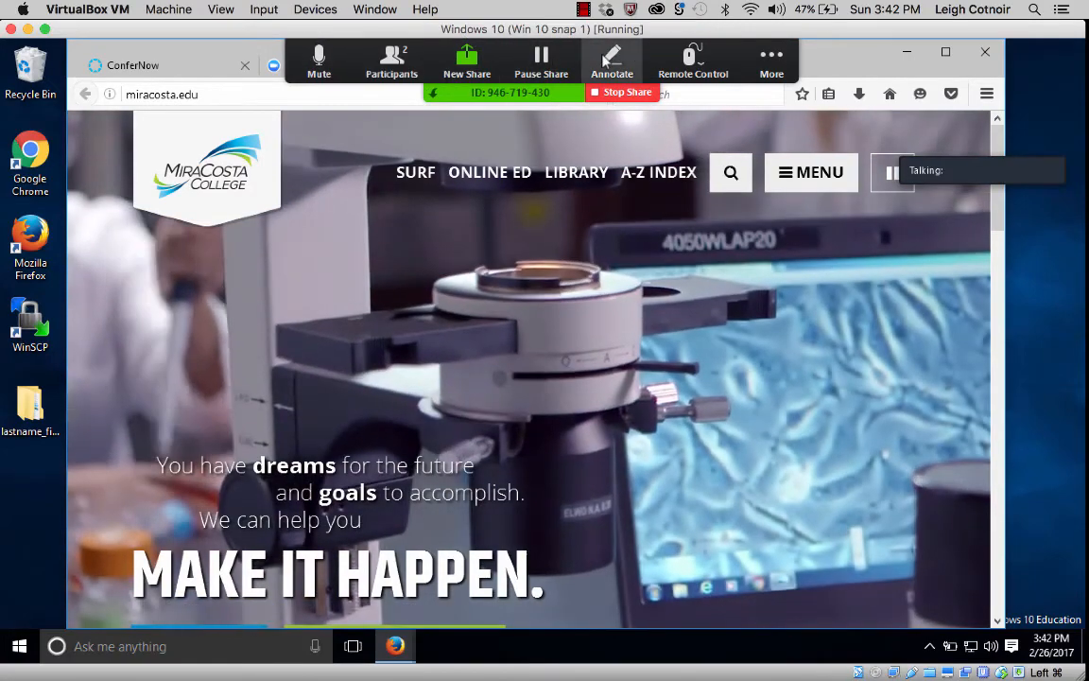
{"action": "left_click", "coordinate": [703, 60]}
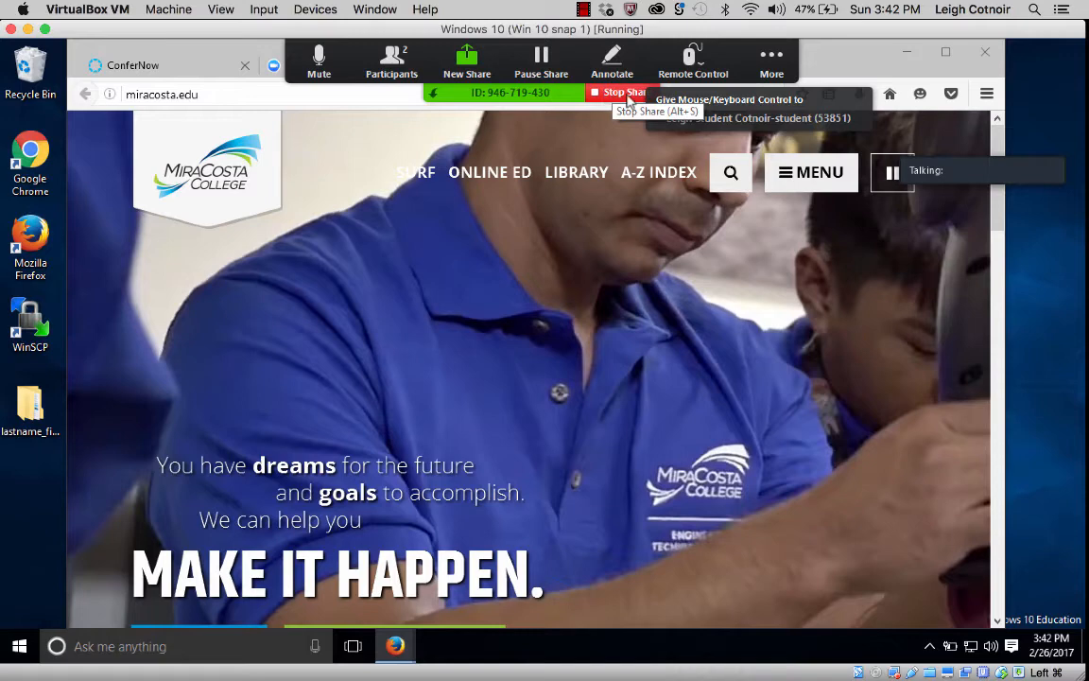
{"action": "left_click", "coordinate": [771, 56]}
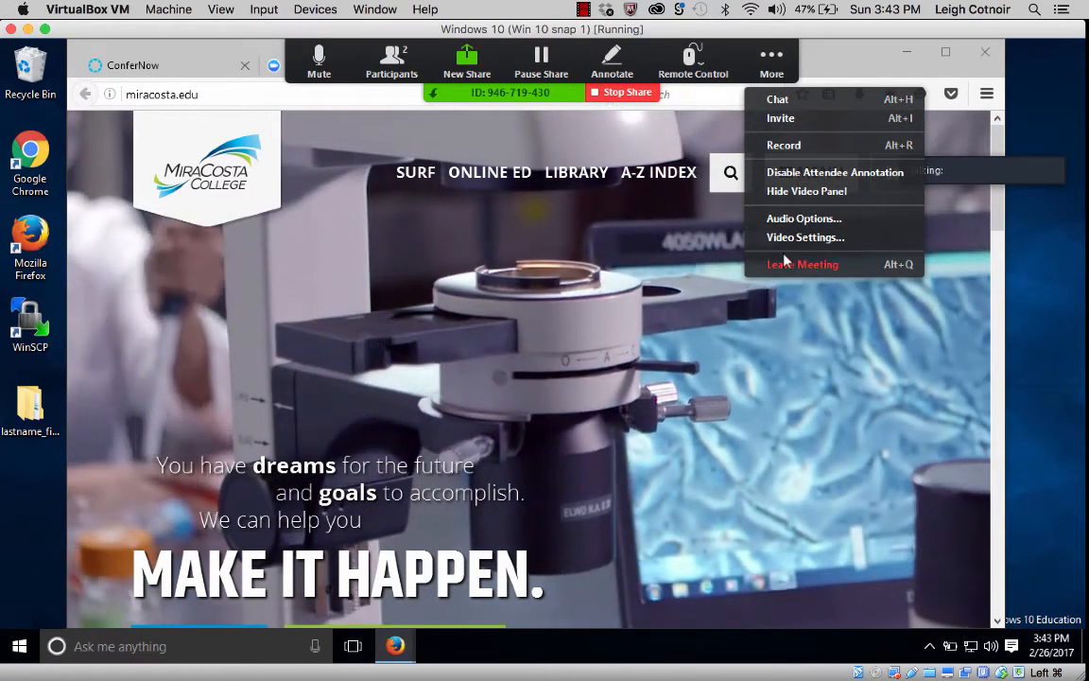
{"action": "left_click", "coordinate": [718, 136]}
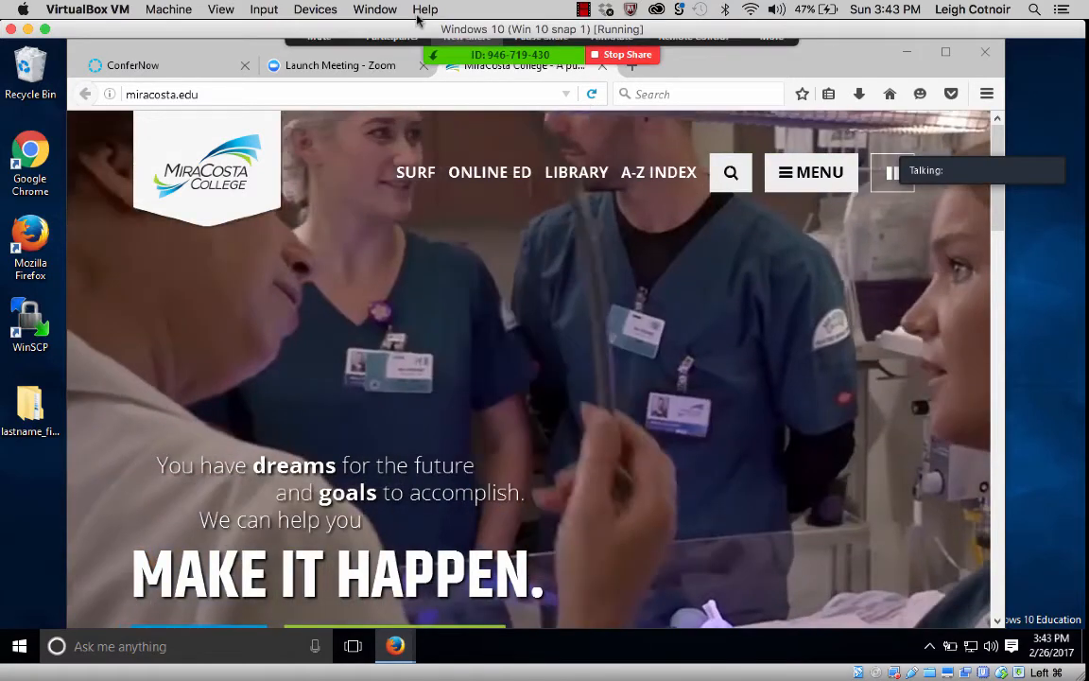
{"action": "mouse_move", "coordinate": [353, 32]}
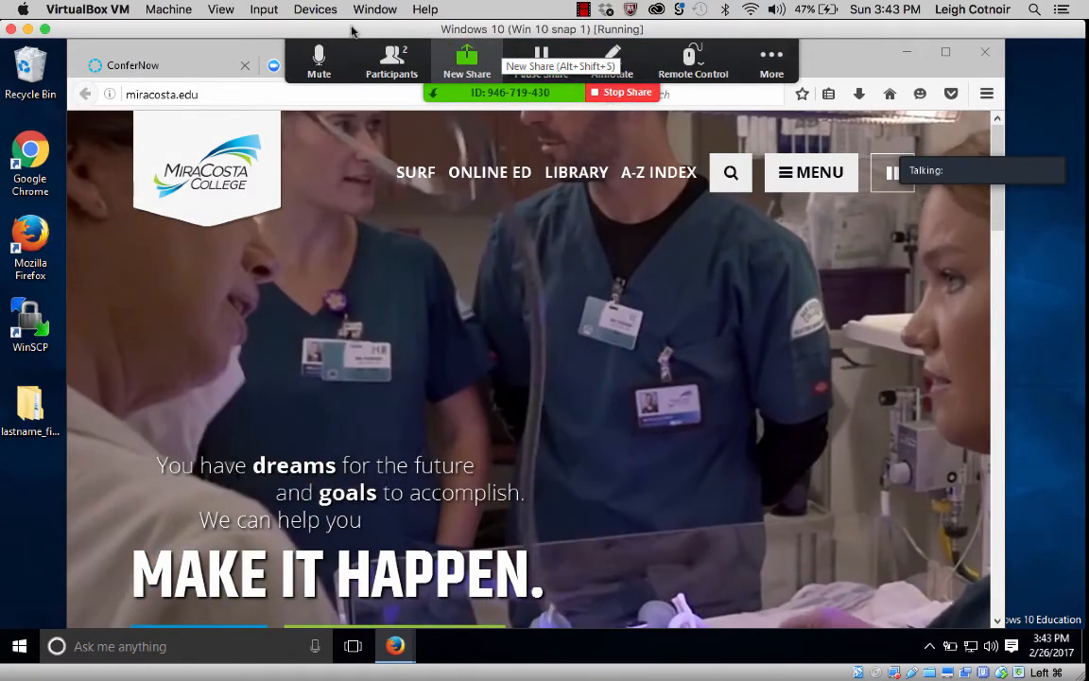
Move the VirtualBox window right and raise the host's Zoom meeting window above it.
{"action": "left_click_drag", "start_coordinate": [353, 30], "coordinate": [799, 13]}
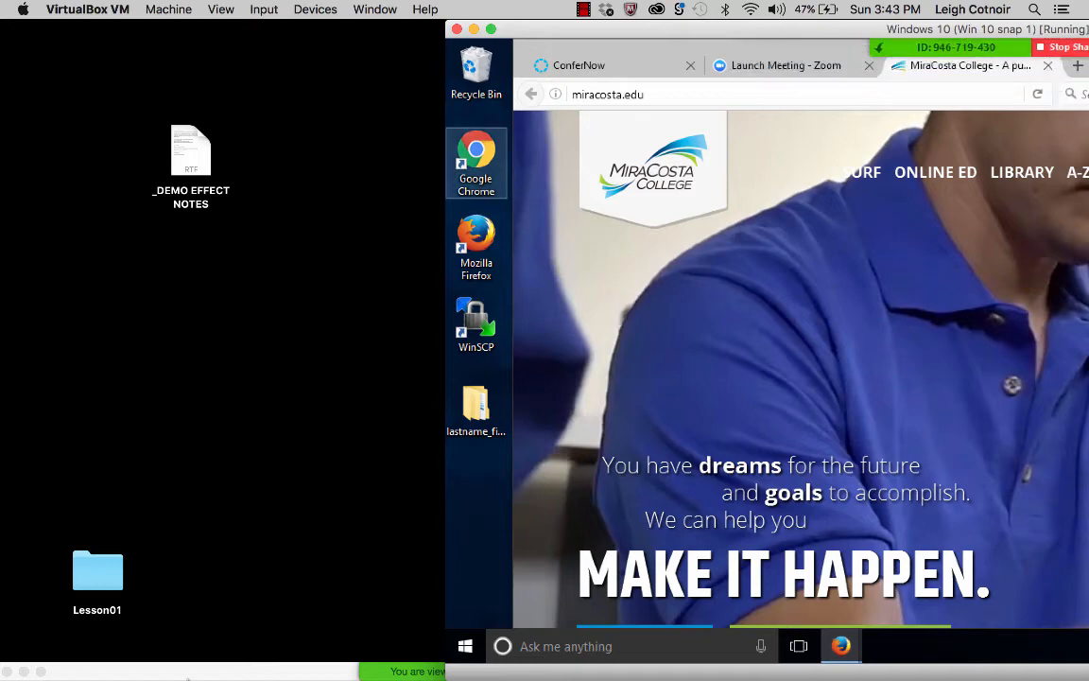
{"action": "left_click_drag", "start_coordinate": [191, 674], "coordinate": [204, 9]}
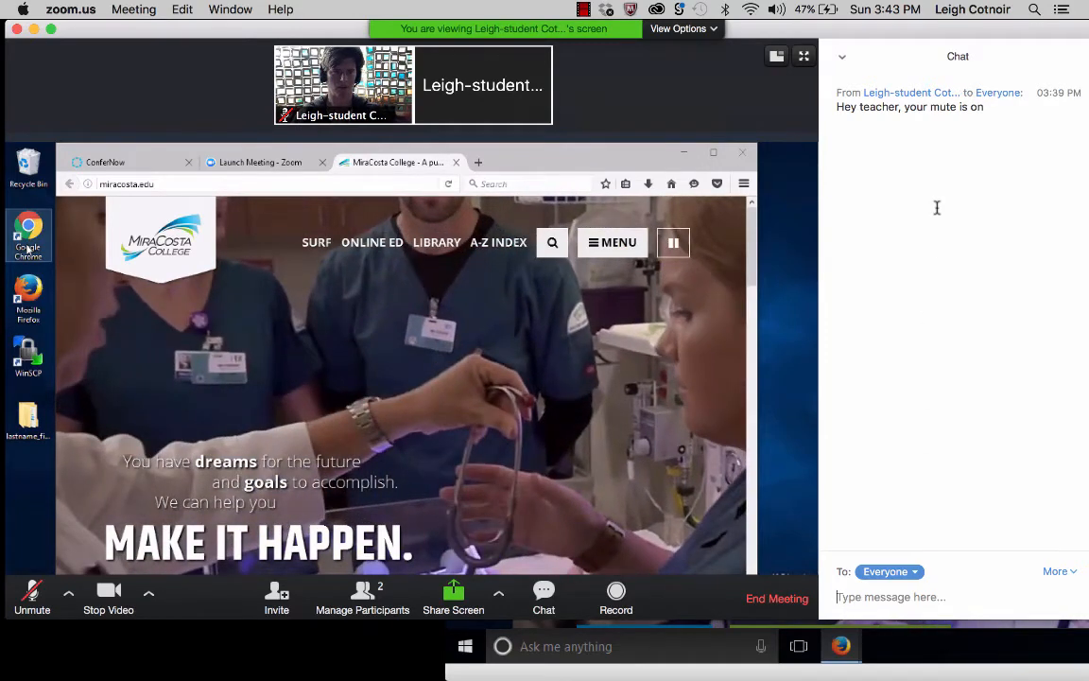
Reply 'Hey thanks' to everyone in chat, then unmute and re-mute the host's microphone.
{"action": "left_click_drag", "start_coordinate": [838, 106], "coordinate": [973, 126]}
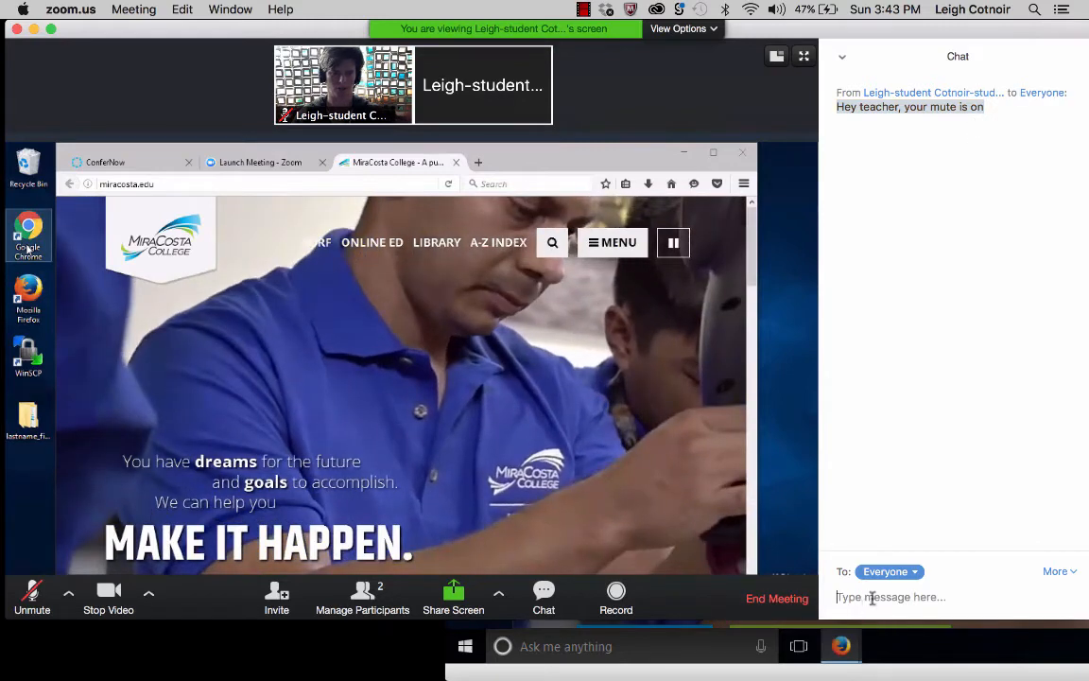
{"action": "type", "text": "H"}
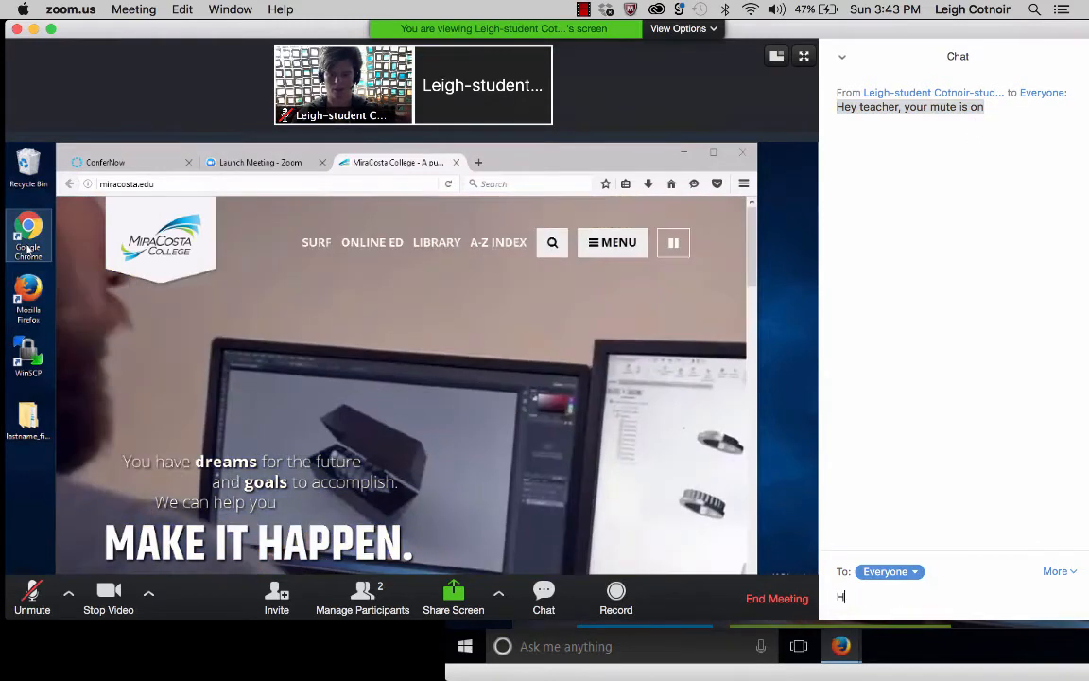
{"action": "type", "text": "ey thanks"}
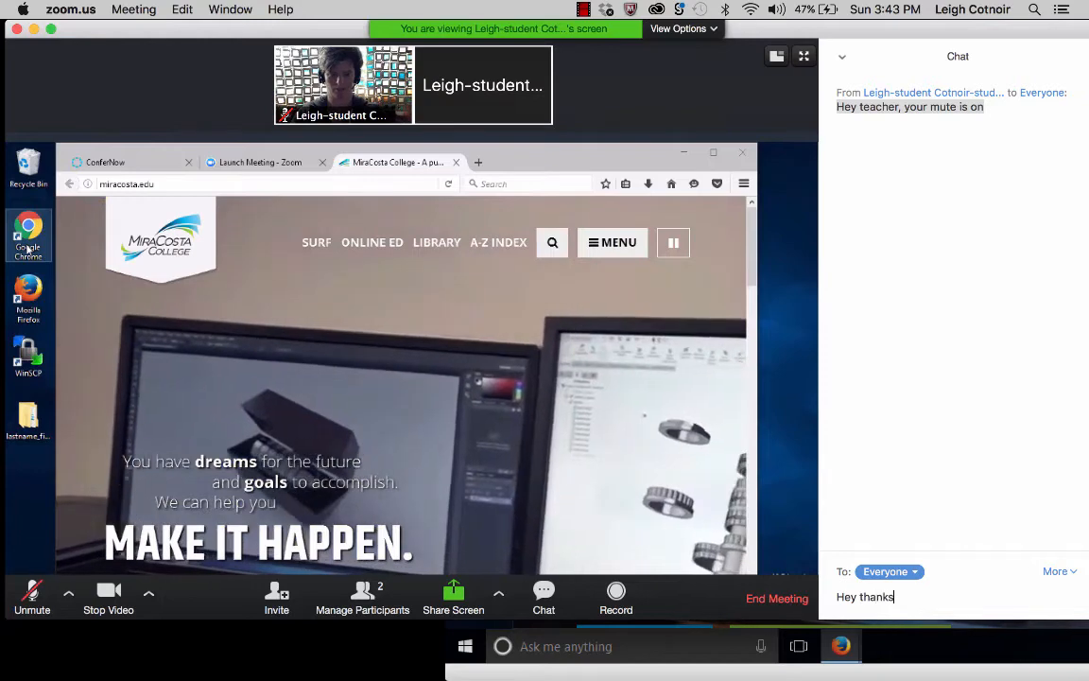
{"action": "key", "text": "Return"}
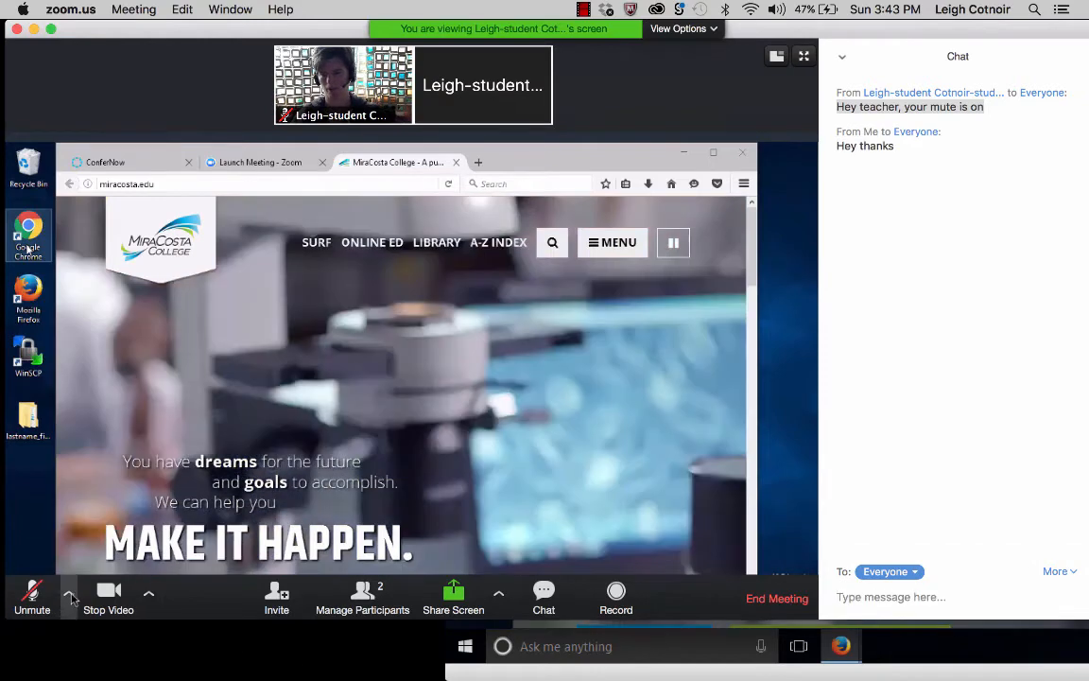
{"action": "left_click", "coordinate": [37, 597]}
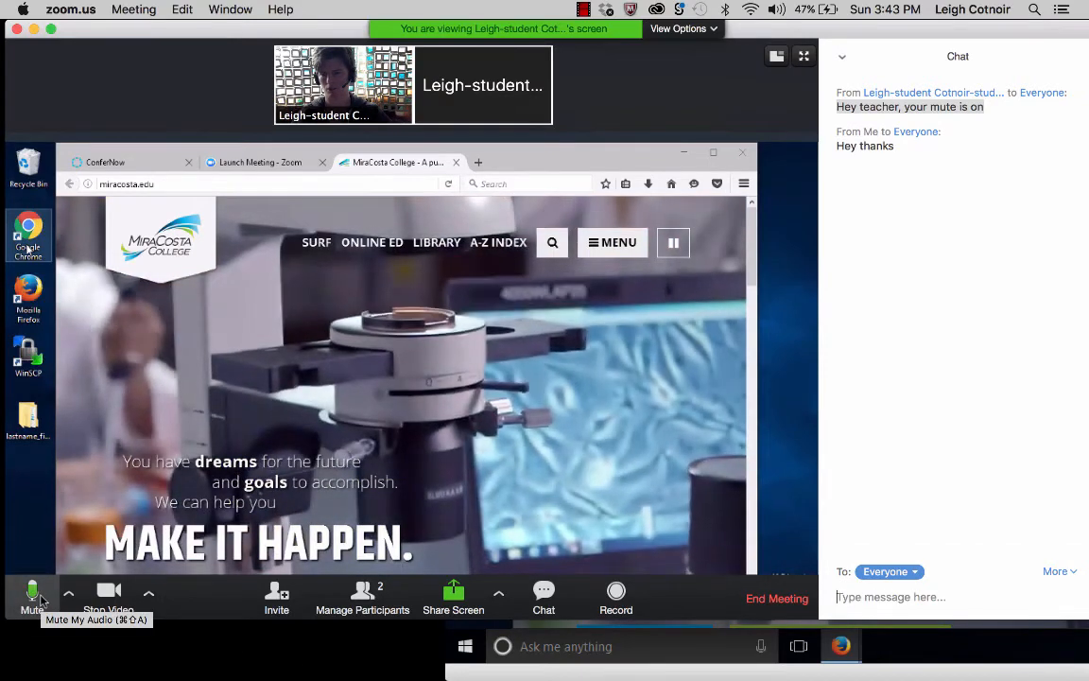
{"action": "left_click", "coordinate": [38, 595]}
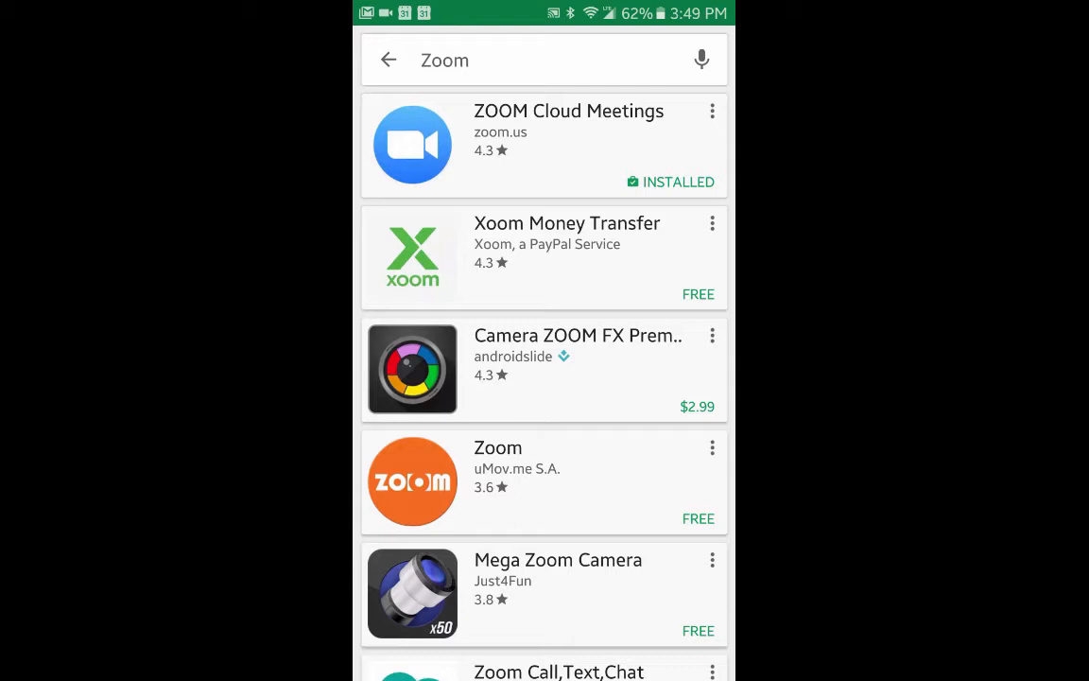
Replace the Zoom search with 'canvas' and open Instructure's Canvas app page.
{"action": "left_click", "coordinate": [492, 59]}
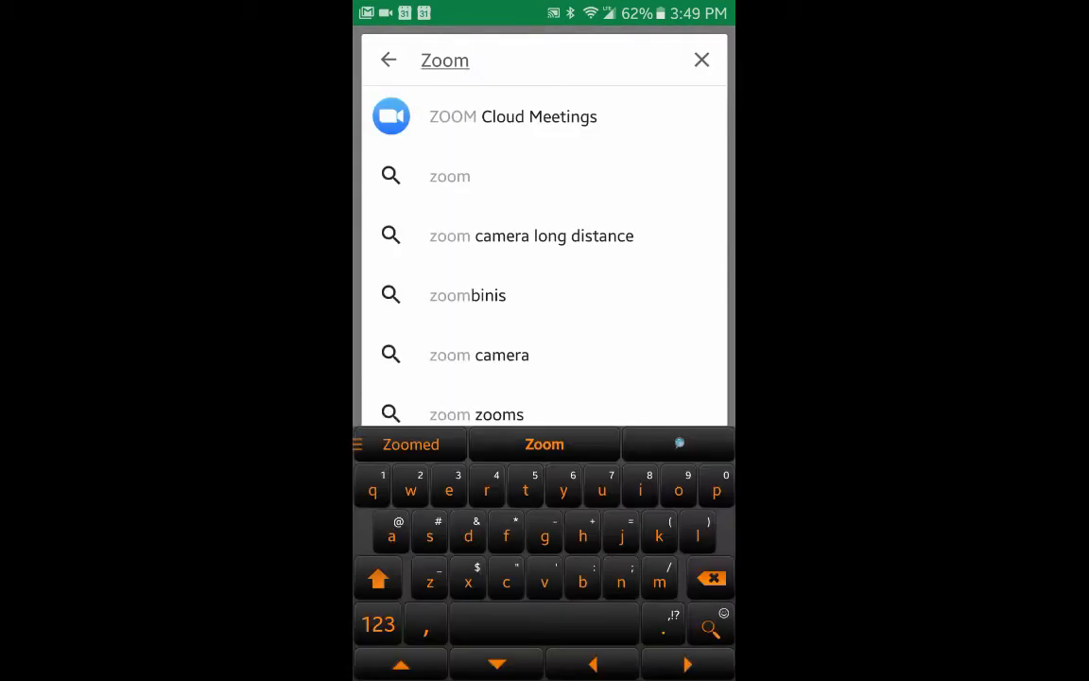
{"action": "left_click", "coordinate": [703, 584]}
{"action": "key", "text": "BackSpace"}
{"action": "key", "text": "BackSpace"}
{"action": "key", "text": "BackSpace"}
{"action": "key", "text": "BackSpace"}
{"action": "type", "text": "c"}
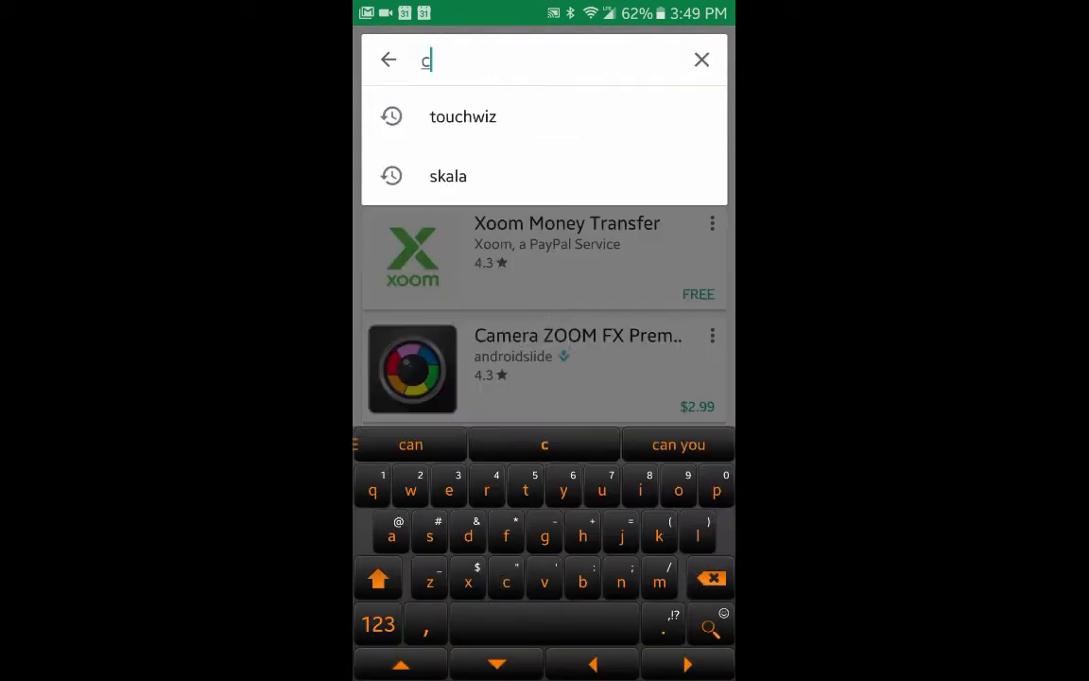
{"action": "type", "text": "an"}
{"action": "key", "text": "BackSpace"}
{"action": "key", "text": "BackSpace"}
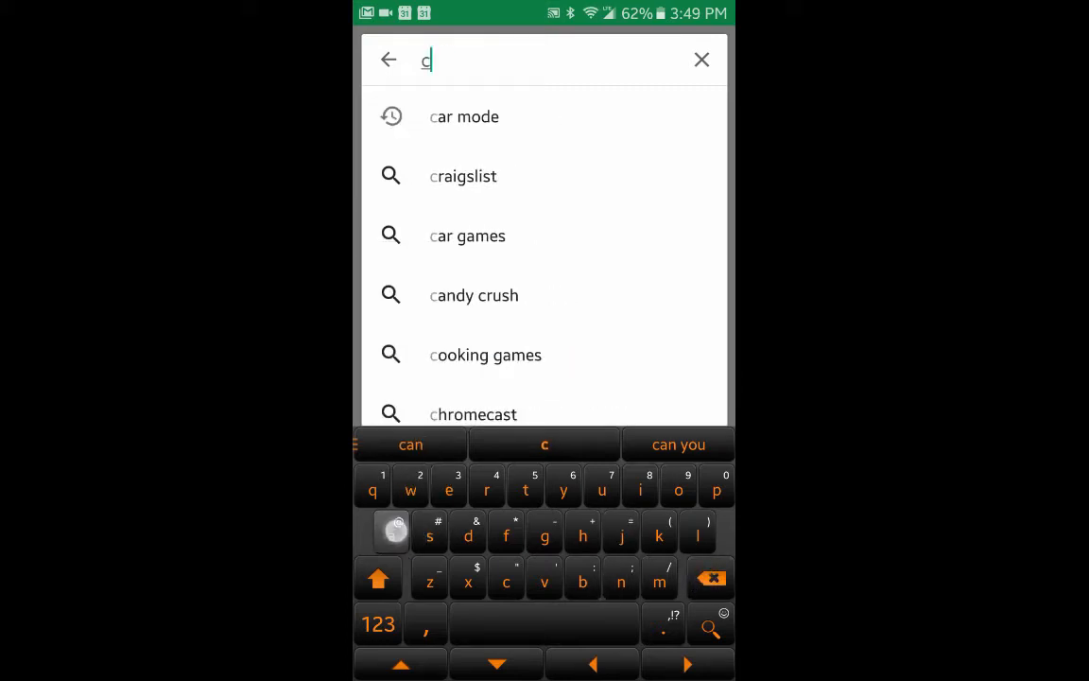
{"action": "type", "text": "anvas"}
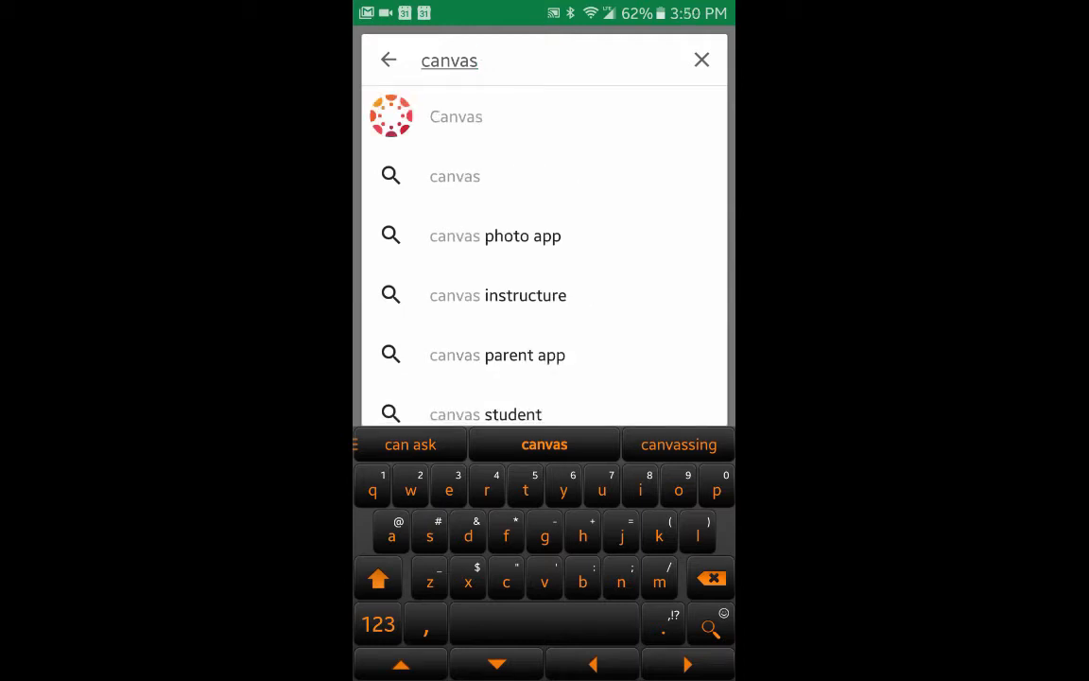
{"action": "left_click", "coordinate": [701, 59]}
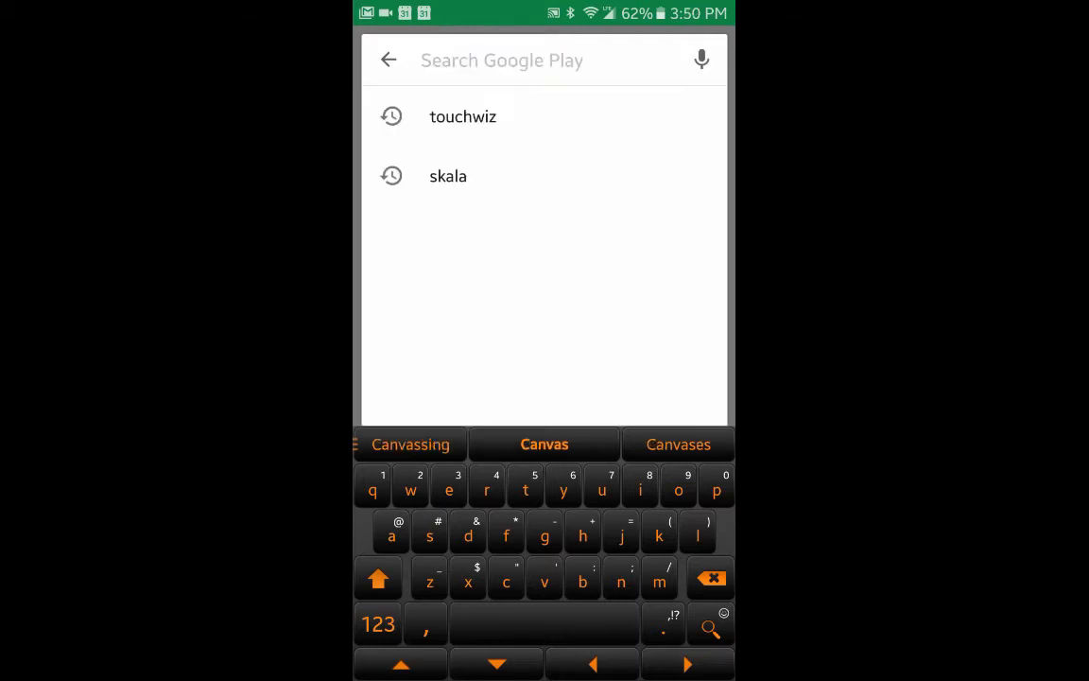
{"action": "left_click", "coordinate": [388, 60]}
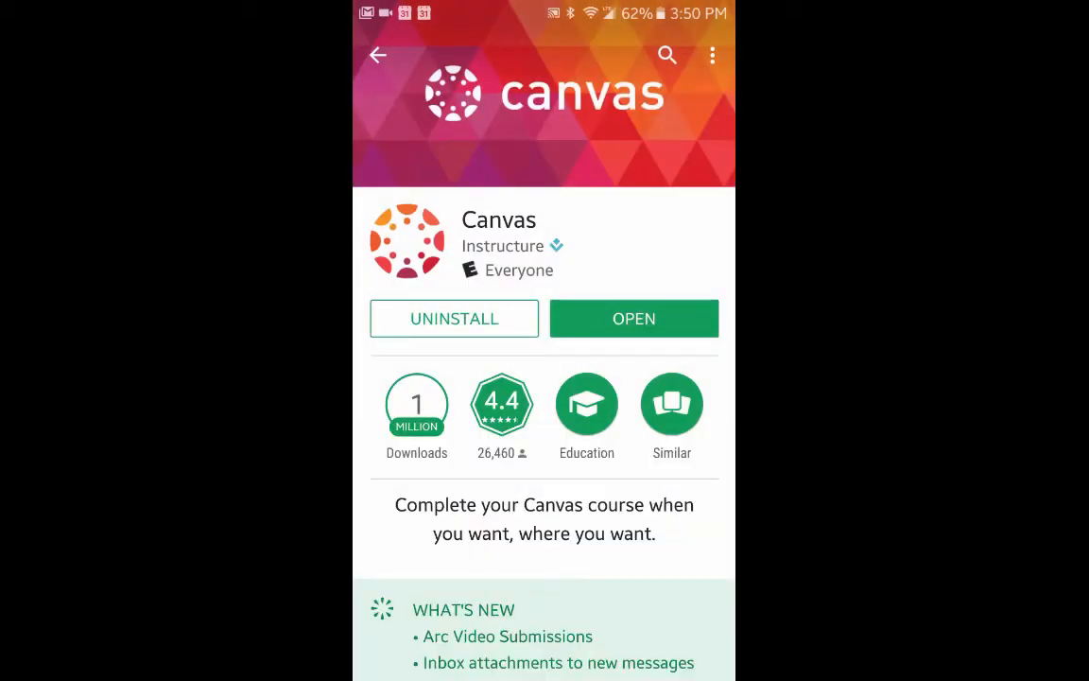
Launch Canvas, open the SP17 MAT 210 1710 course, and bring up its section list.
{"action": "left_click", "coordinate": [637, 319]}
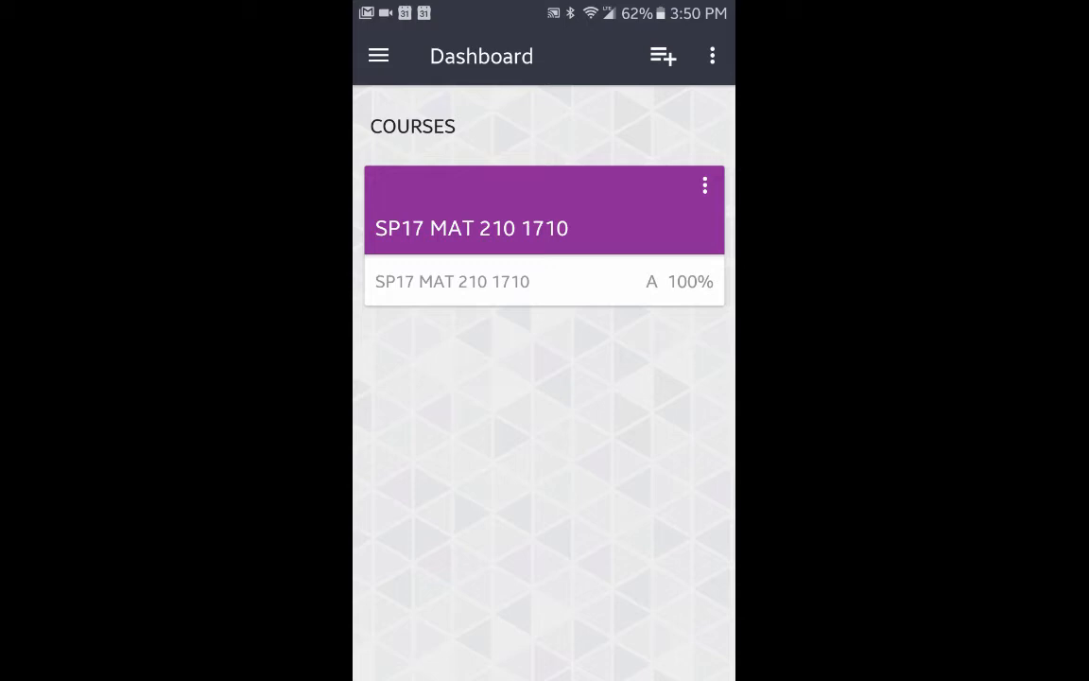
{"action": "left_click", "coordinate": [448, 229]}
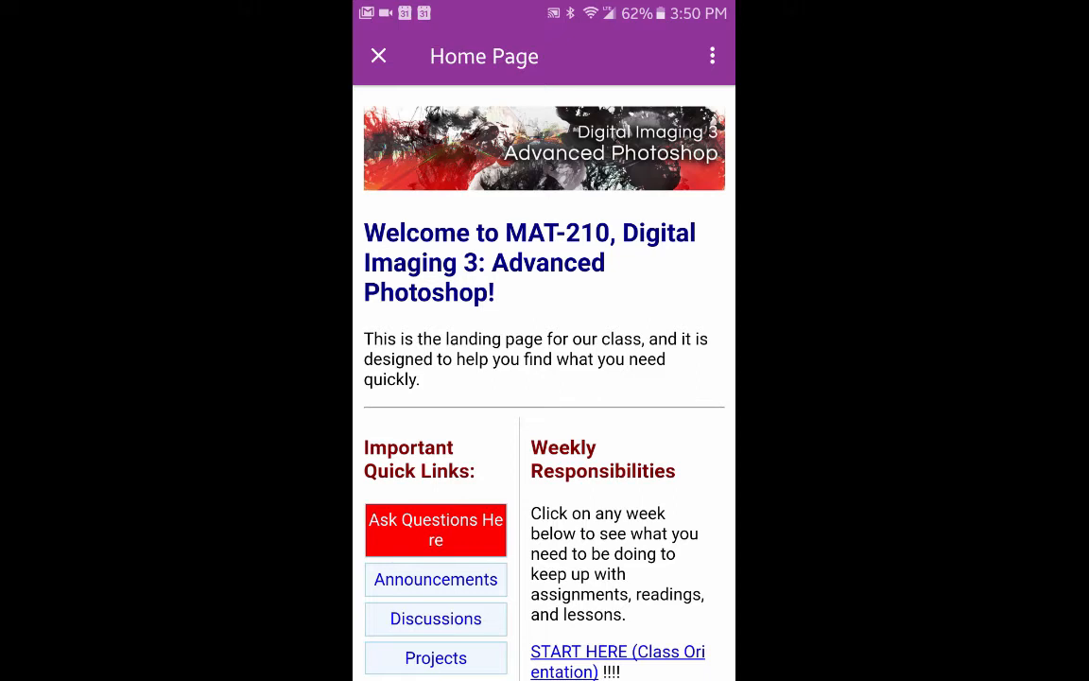
{"action": "left_click", "coordinate": [378, 56]}
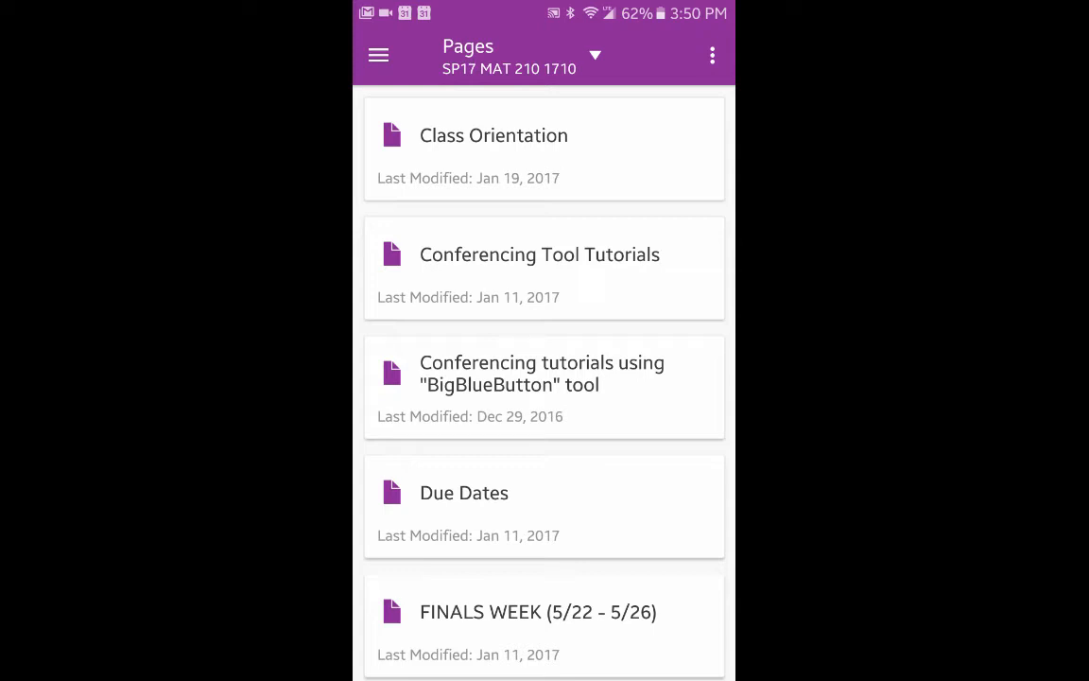
{"action": "left_click", "coordinate": [591, 55]}
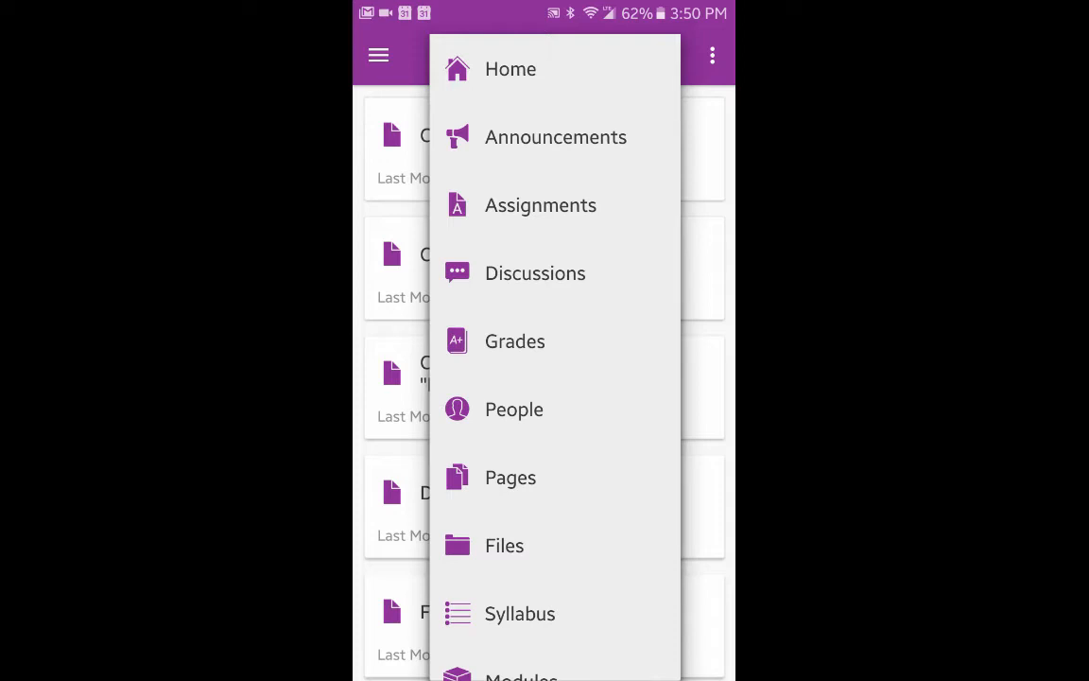
Open ConferNow from the course navigation and join the Example Zoom Session.
{"action": "left_click_drag", "start_coordinate": [552, 525], "coordinate": [552, 287]}
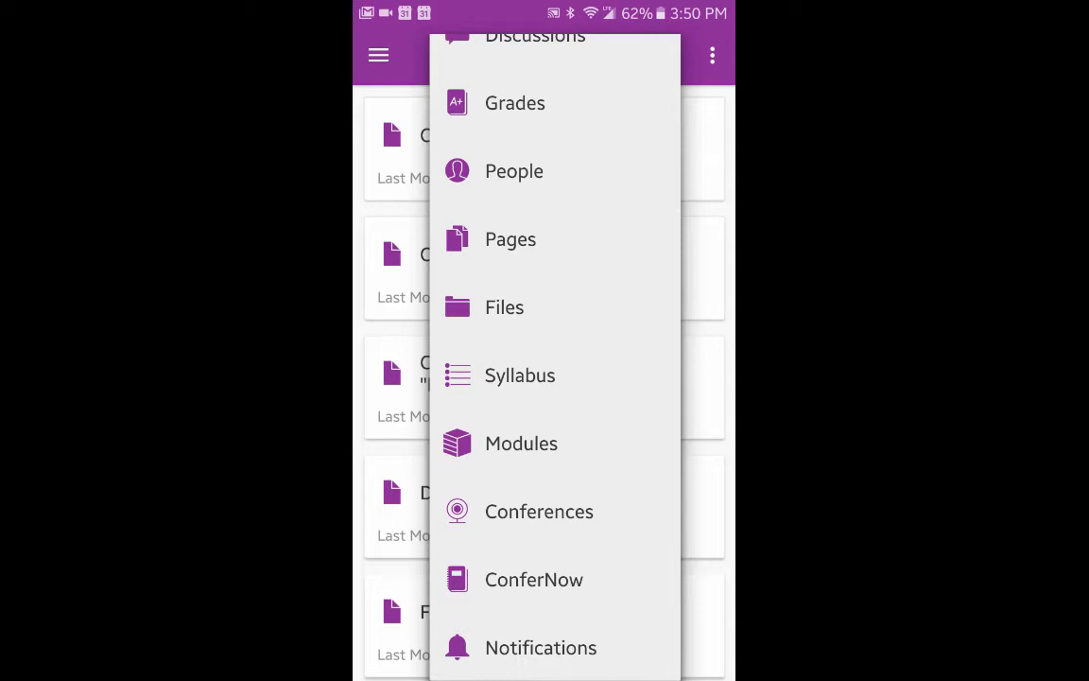
{"action": "left_click", "coordinate": [498, 578]}
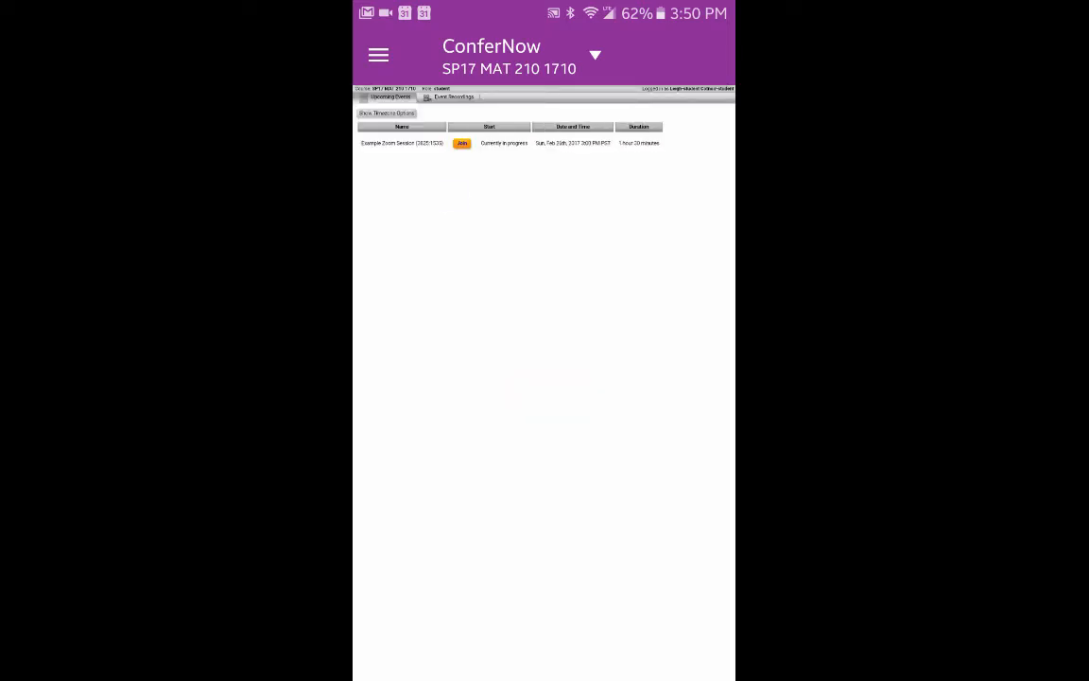
{"action": "scroll", "coordinate": [548, 276], "scroll_direction": "up", "scroll_amount": 5}
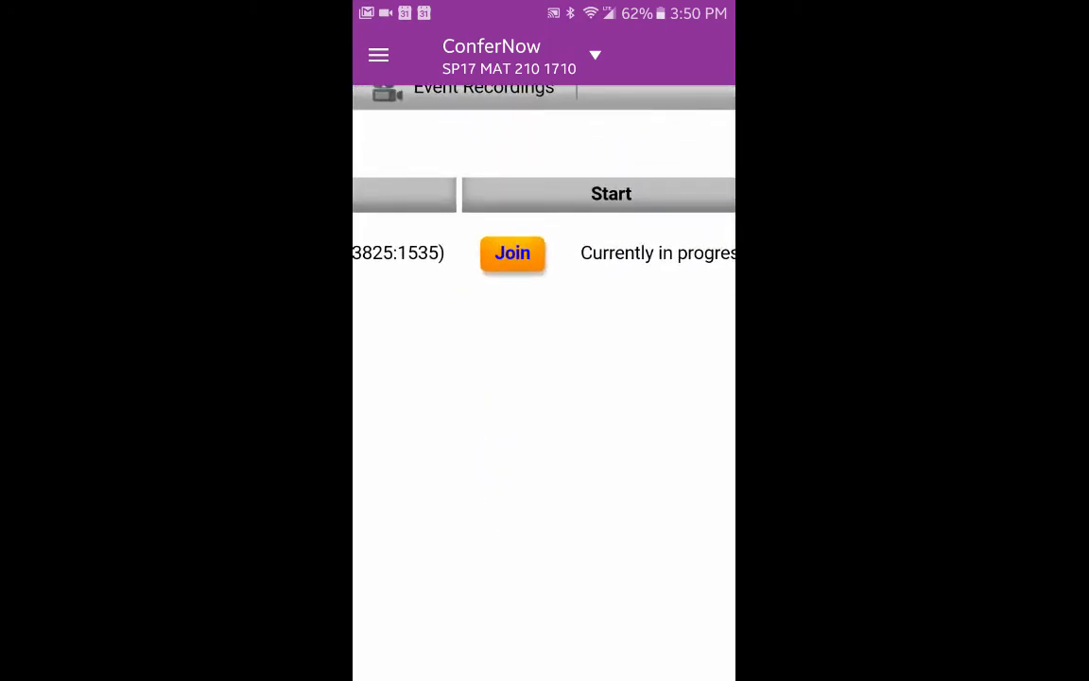
{"action": "scroll", "coordinate": [664, 383], "scroll_direction": "down", "scroll_amount": 5}
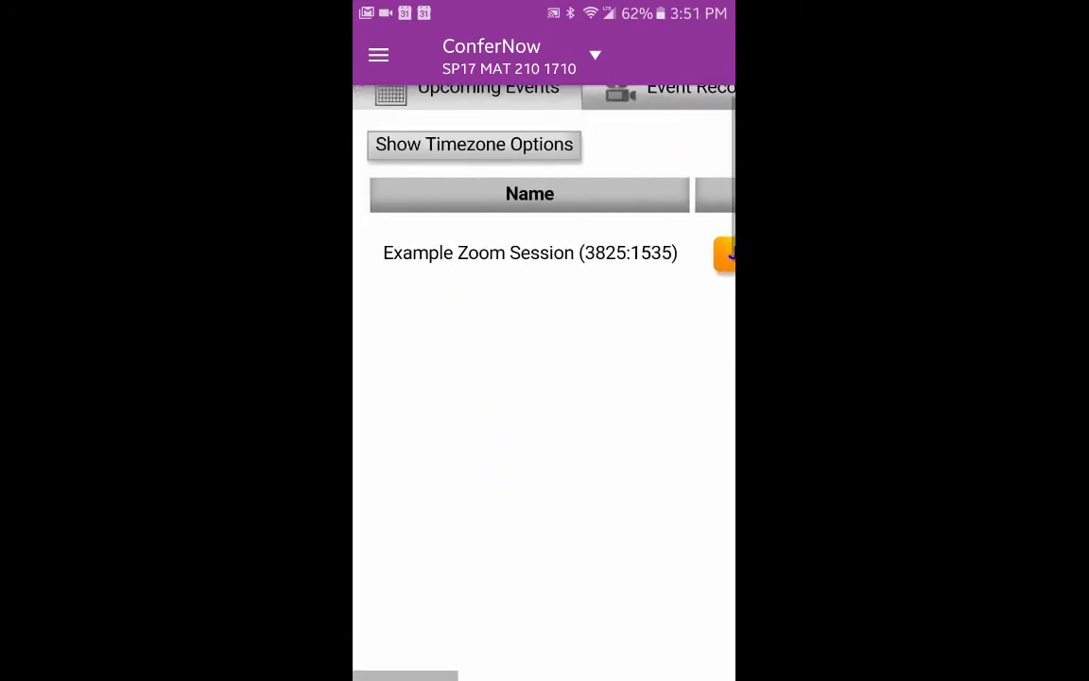
{"action": "scroll", "coordinate": [416, 370], "scroll_direction": "up", "scroll_amount": 5}
{"action": "left_click", "coordinate": [495, 253]}
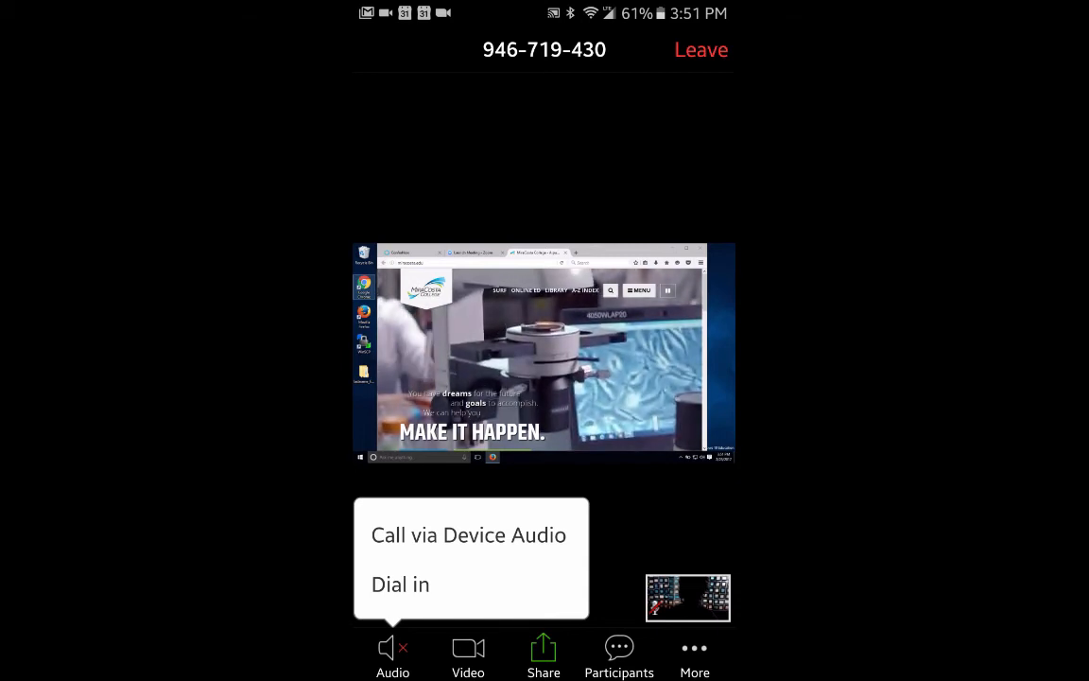
Pick Dial in on the phone's audio popup, then close it without connecting audio.
{"action": "left_click", "coordinate": [384, 578]}
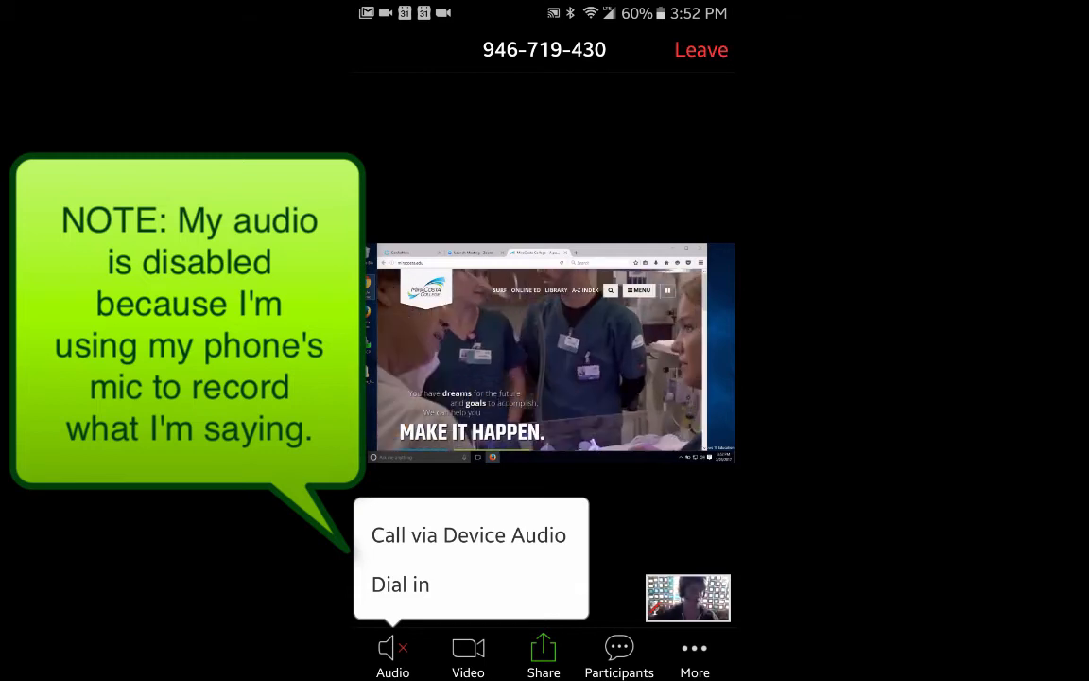
{"action": "left_click", "coordinate": [421, 588]}
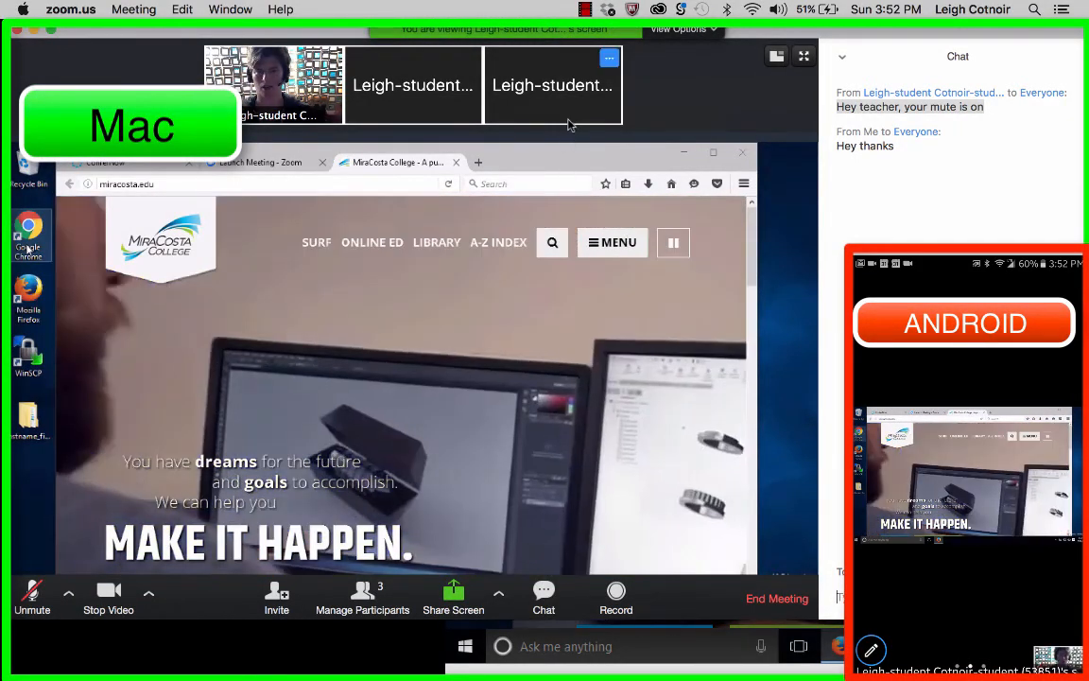
Draw a red mark over the shared MiraCosta homepage from the phone.
{"action": "mouse_move", "coordinate": [322, 88]}
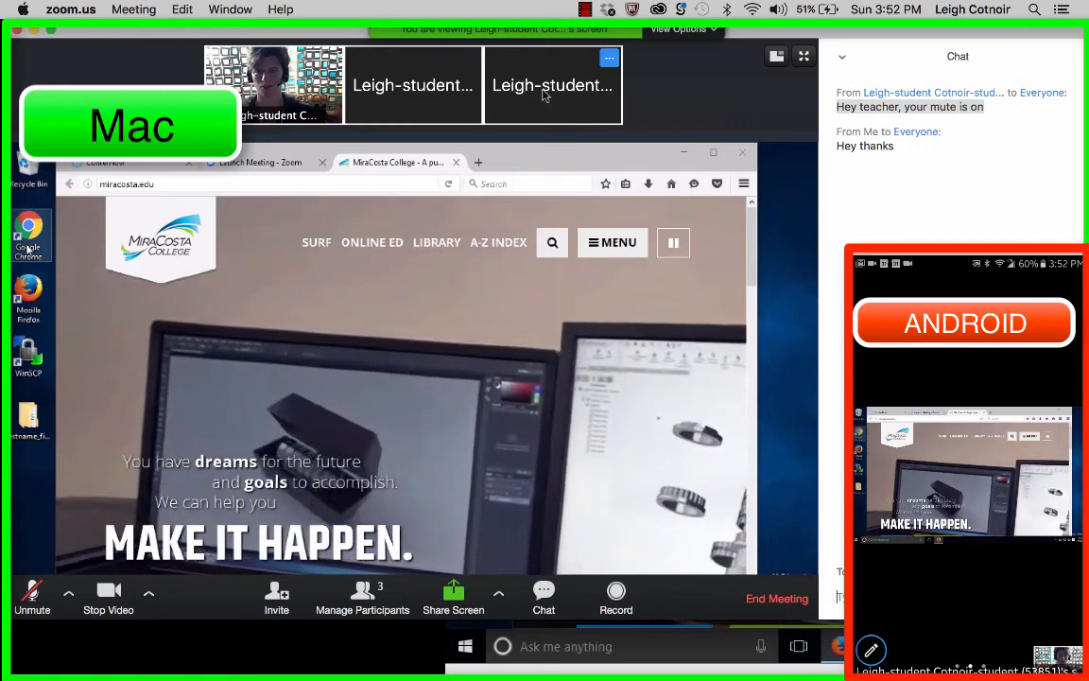
{"action": "mouse_move", "coordinate": [505, 99]}
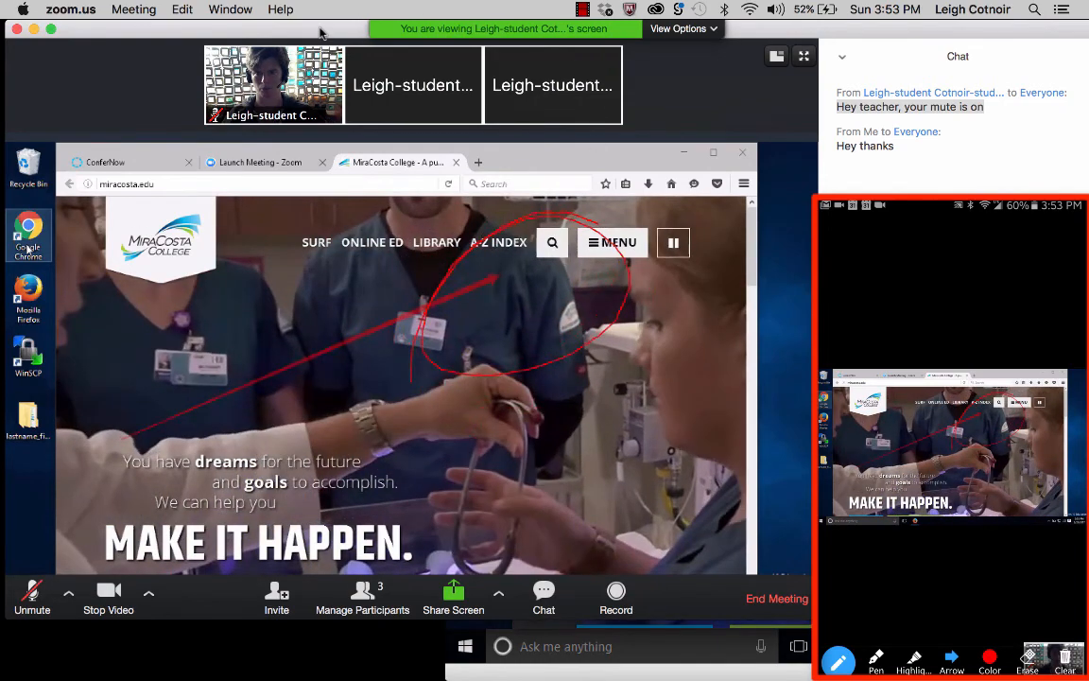
{"action": "left_click_drag", "start_coordinate": [322, 33], "coordinate": [331, 33]}
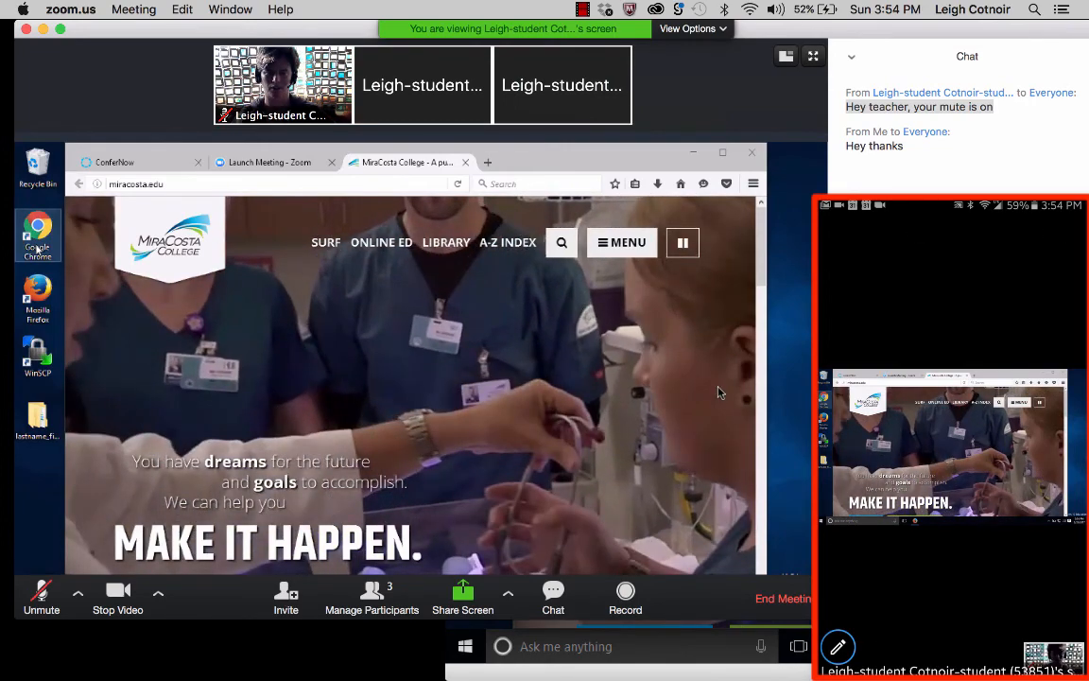
Bring the Windows VM forward, annotate with Draw and Spotlight, then stop sharing the screen.
{"action": "left_click", "coordinate": [684, 677]}
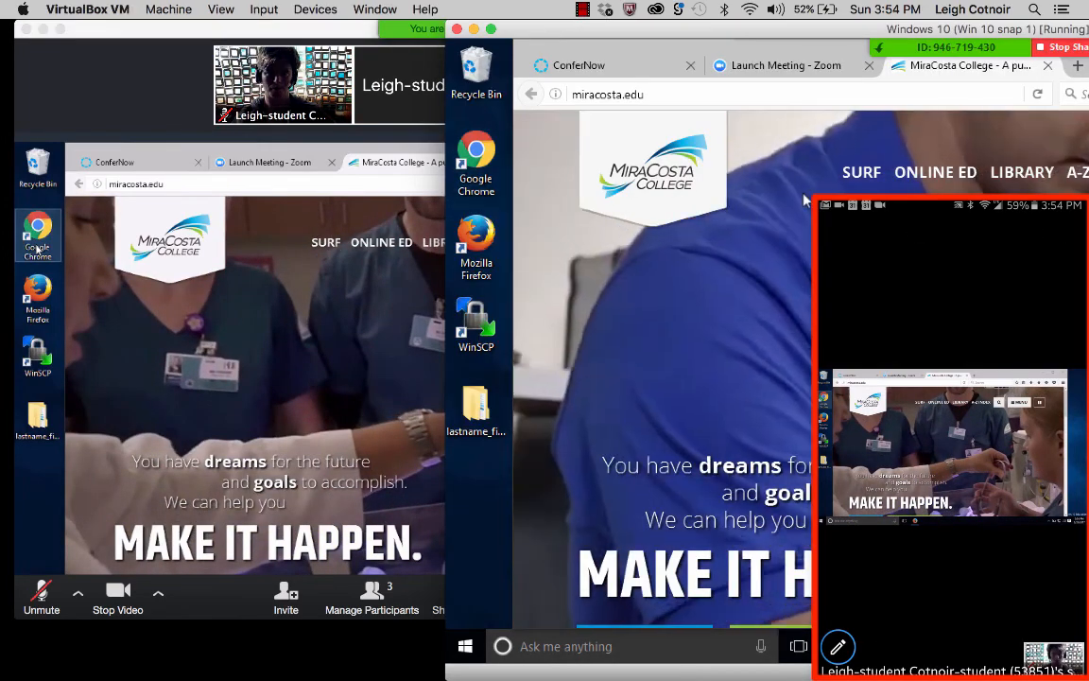
{"action": "left_click_drag", "start_coordinate": [871, 30], "coordinate": [424, 8]}
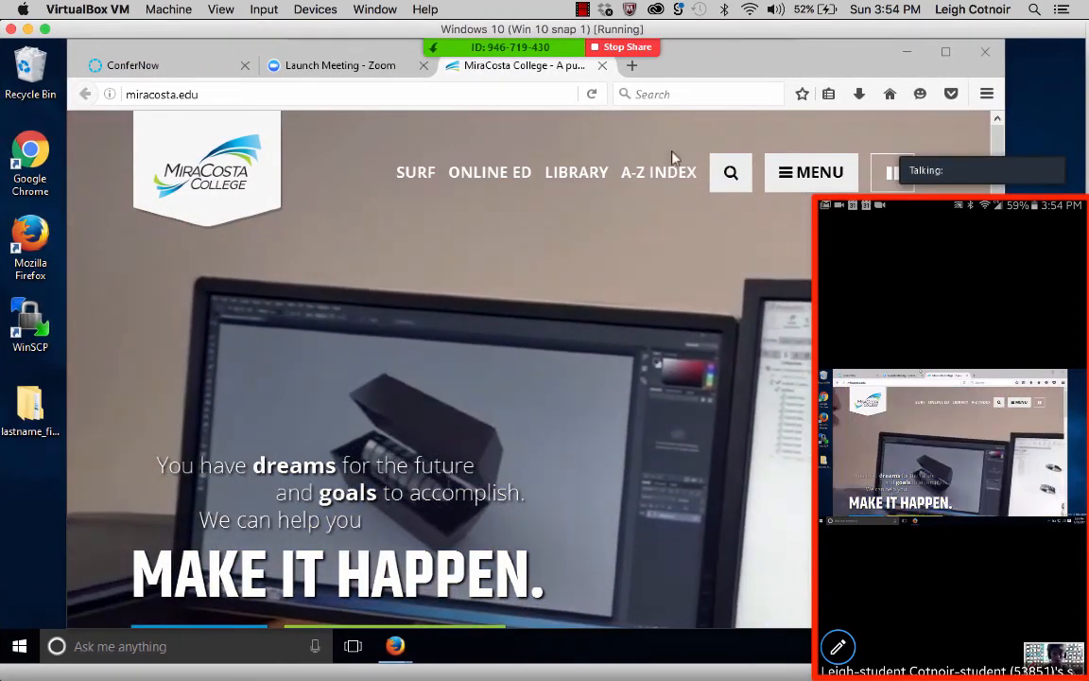
{"action": "mouse_move", "coordinate": [615, 97]}
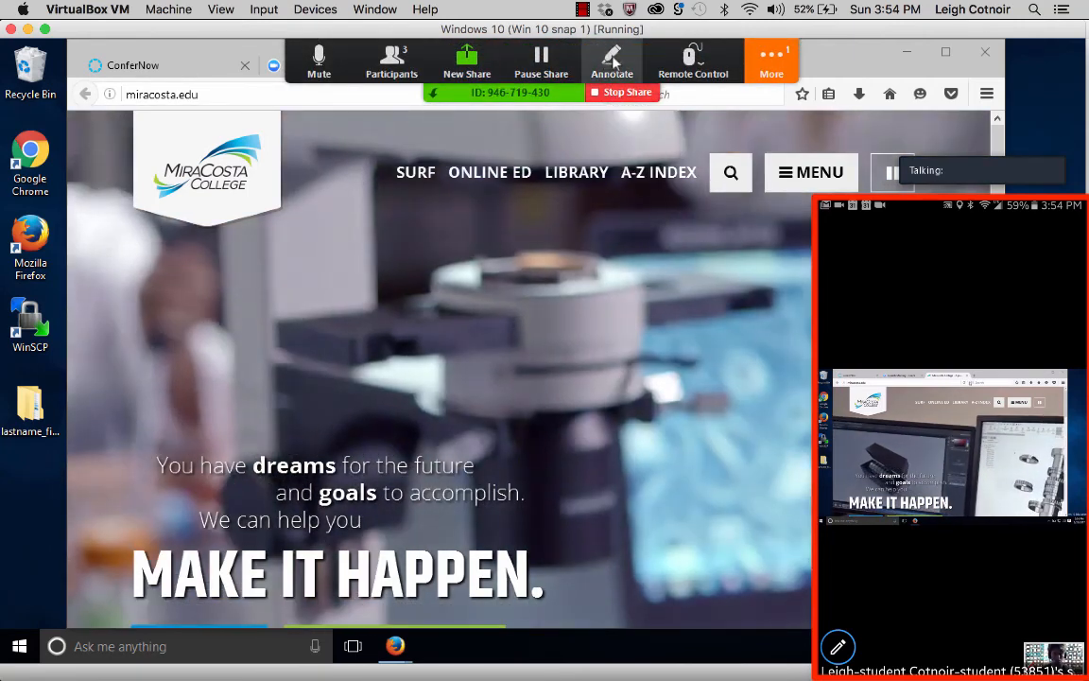
{"action": "left_click", "coordinate": [612, 61]}
{"action": "left_click", "coordinate": [589, 135]}
{"action": "left_click", "coordinate": [439, 136]}
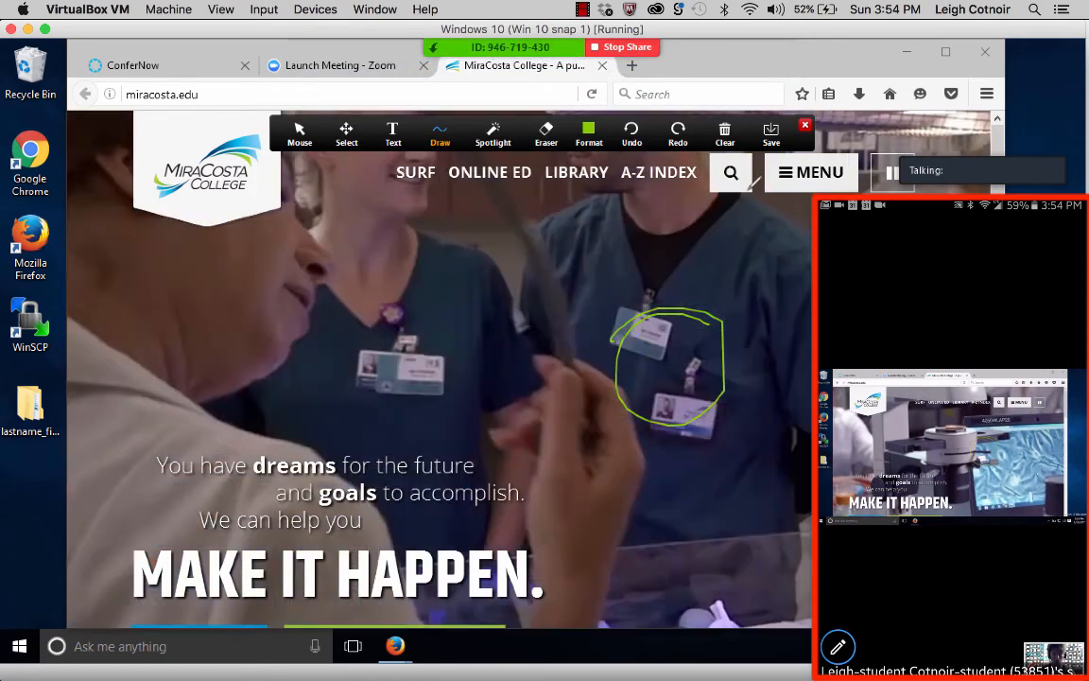
{"action": "left_click", "coordinate": [508, 138]}
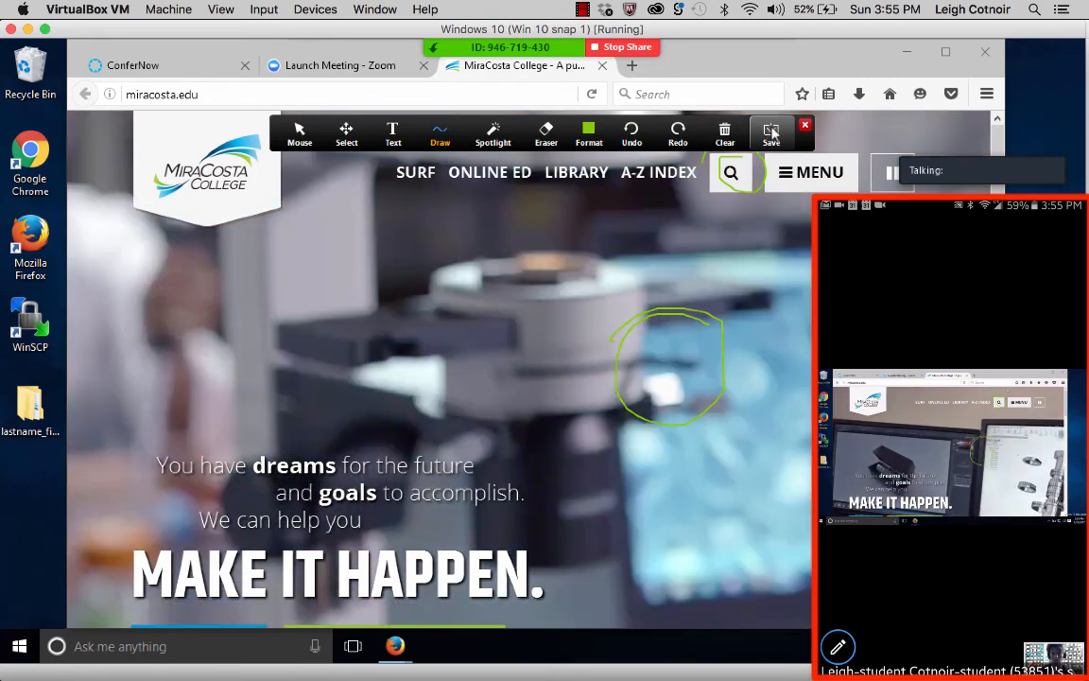
{"action": "left_click", "coordinate": [805, 125]}
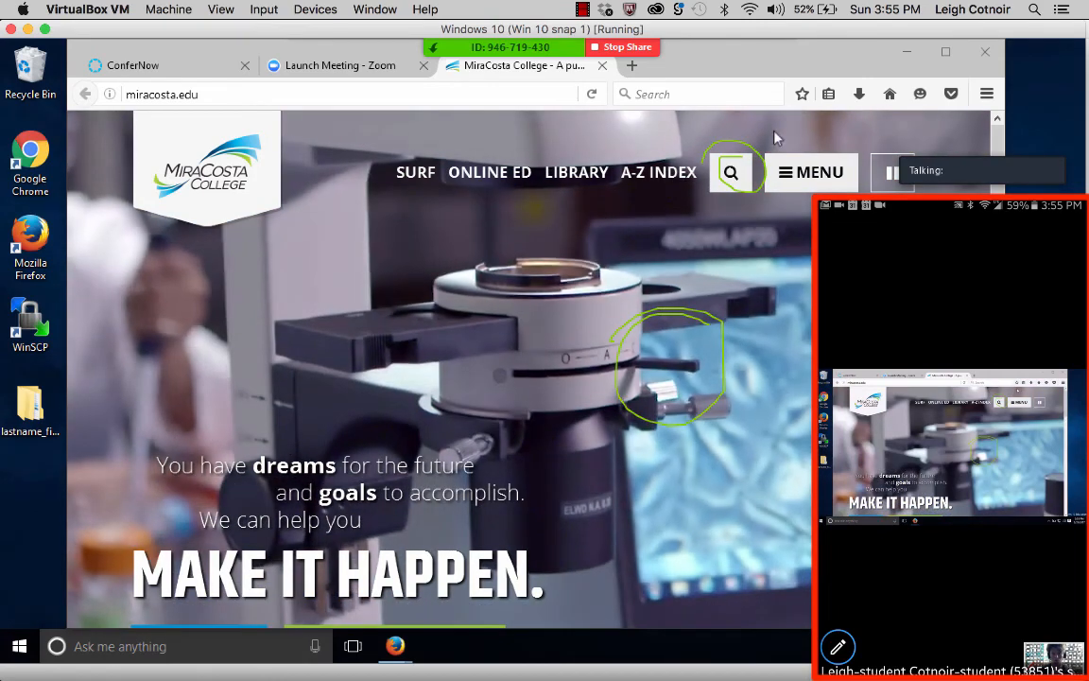
{"action": "left_click", "coordinate": [629, 47]}
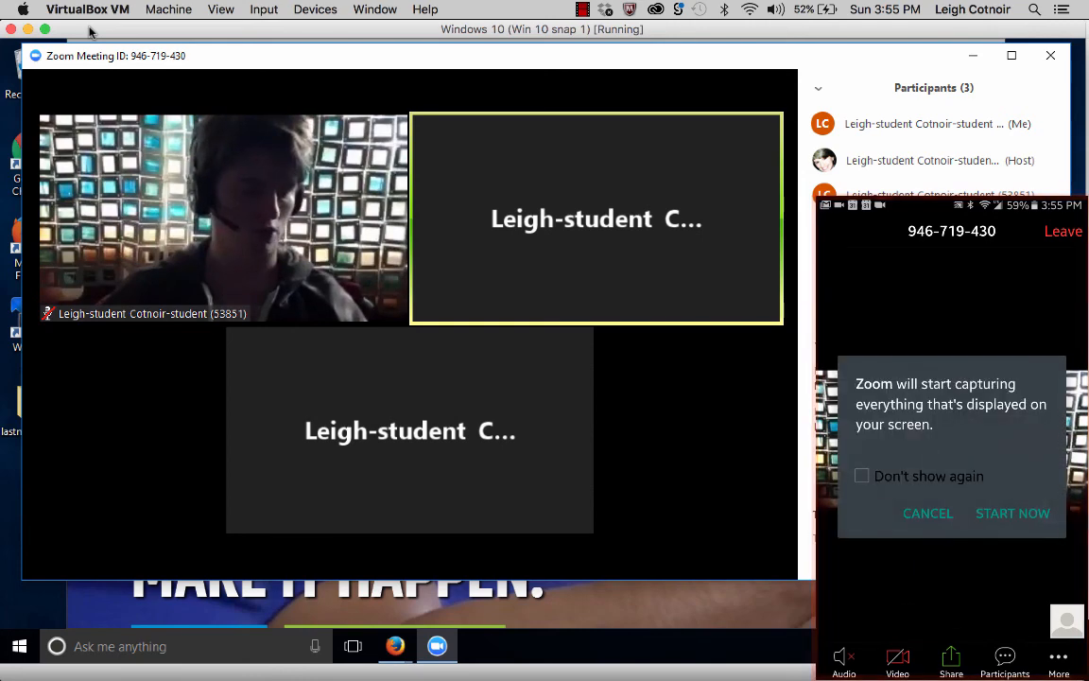
Tap START NOW so the phone's home screen is shared in the meeting.
{"action": "left_click", "coordinate": [1012, 513]}
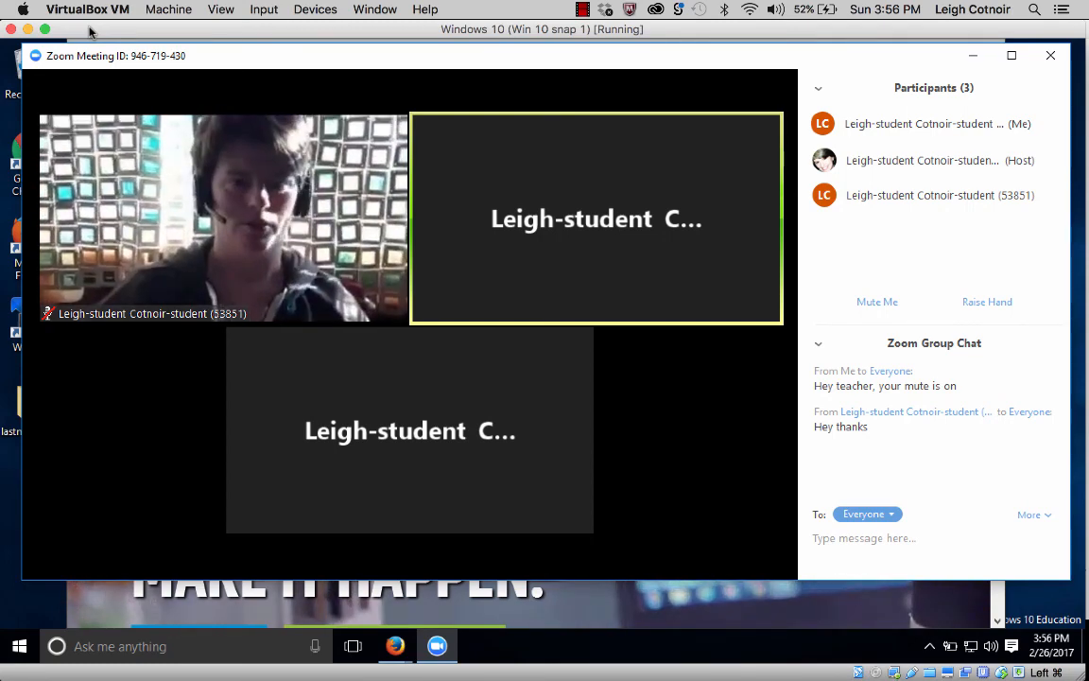
{"action": "mouse_move", "coordinate": [350, 353]}
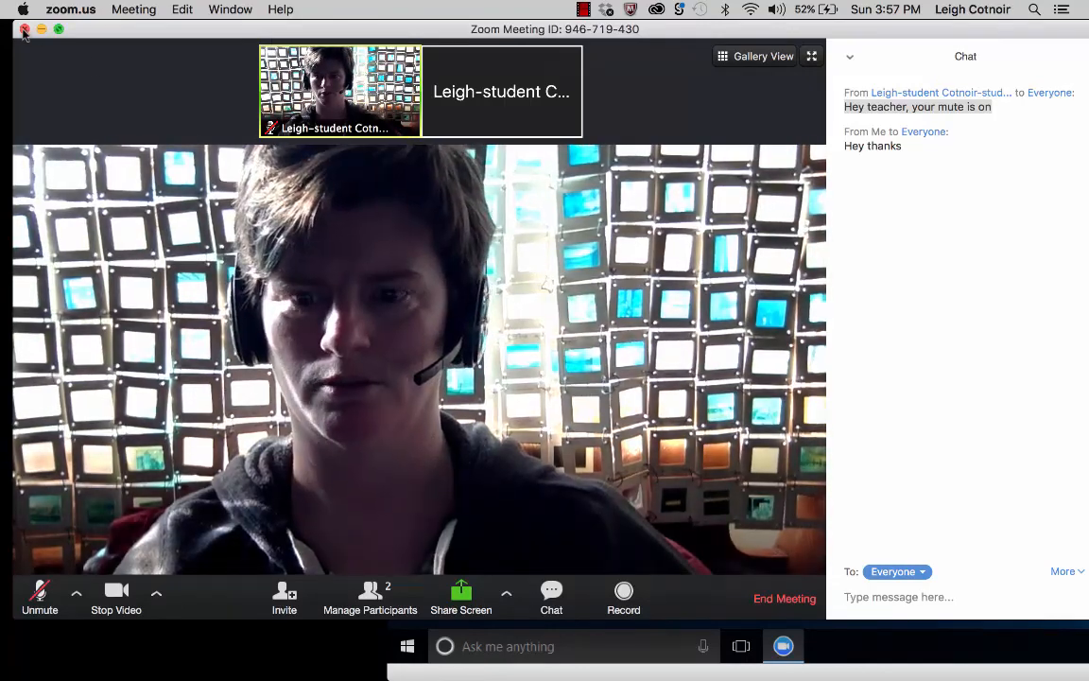
Click End Meeting at the bottom-right of the Mac Zoom window.
{"action": "left_click", "coordinate": [778, 599]}
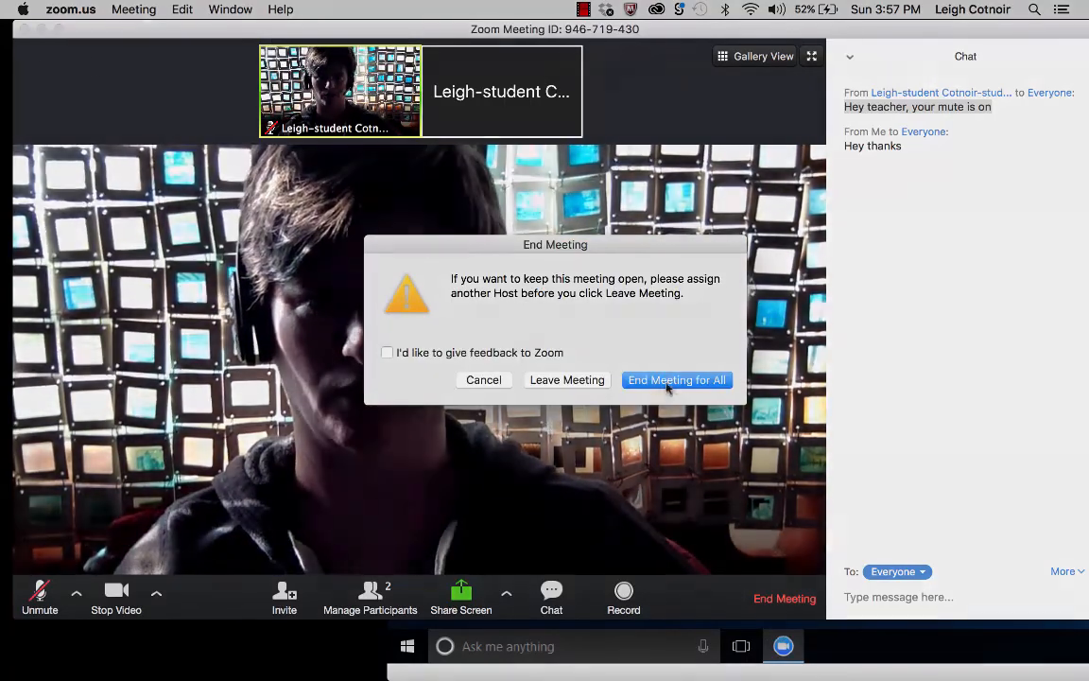